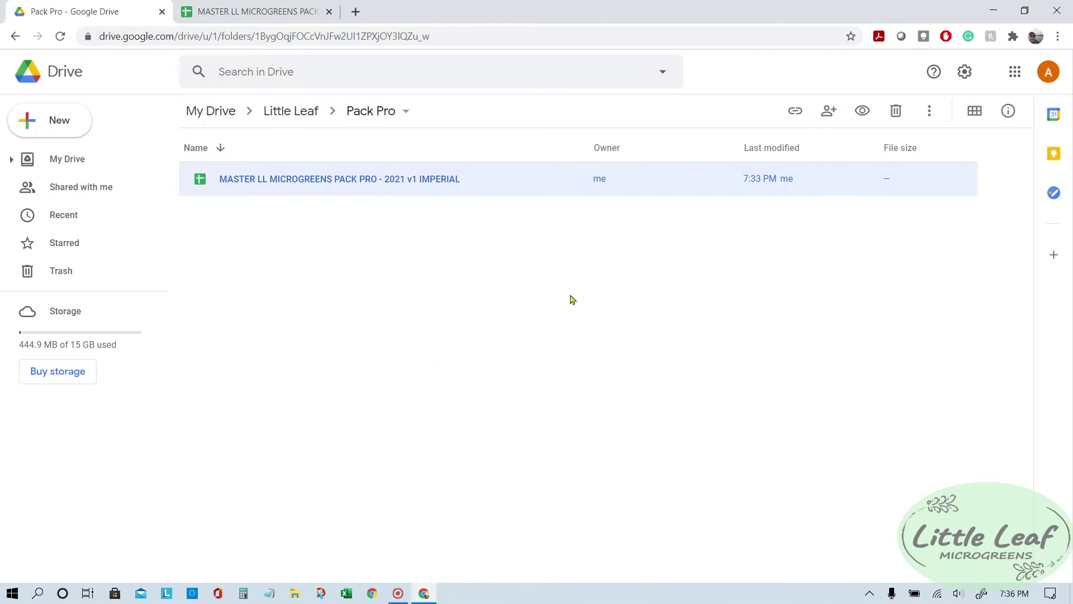
Step: Reopen Pack Pro from its Drive folder, close the duplicate copy, and show the CHECK LIST sheet
{"action": "left_click", "coordinate": [264, 13]}
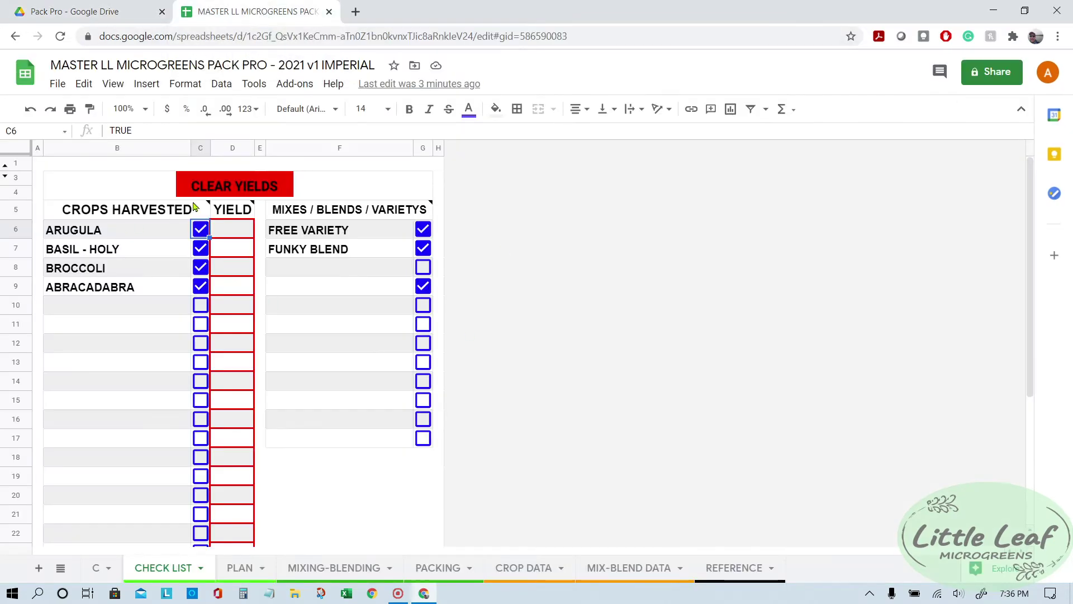
{"action": "left_click", "coordinate": [239, 567]}
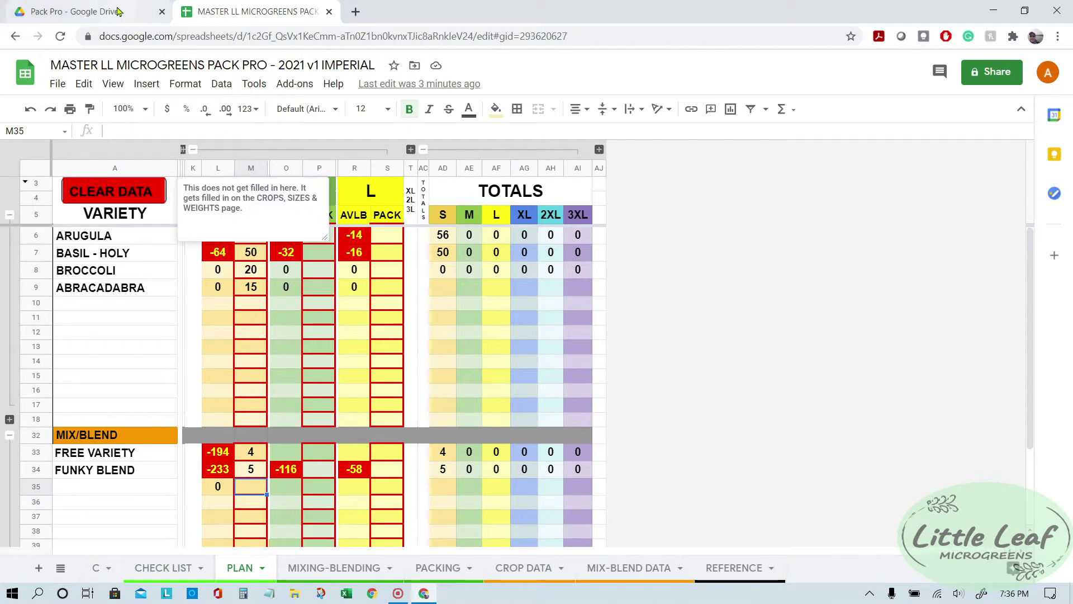
{"action": "left_click", "coordinate": [83, 12]}
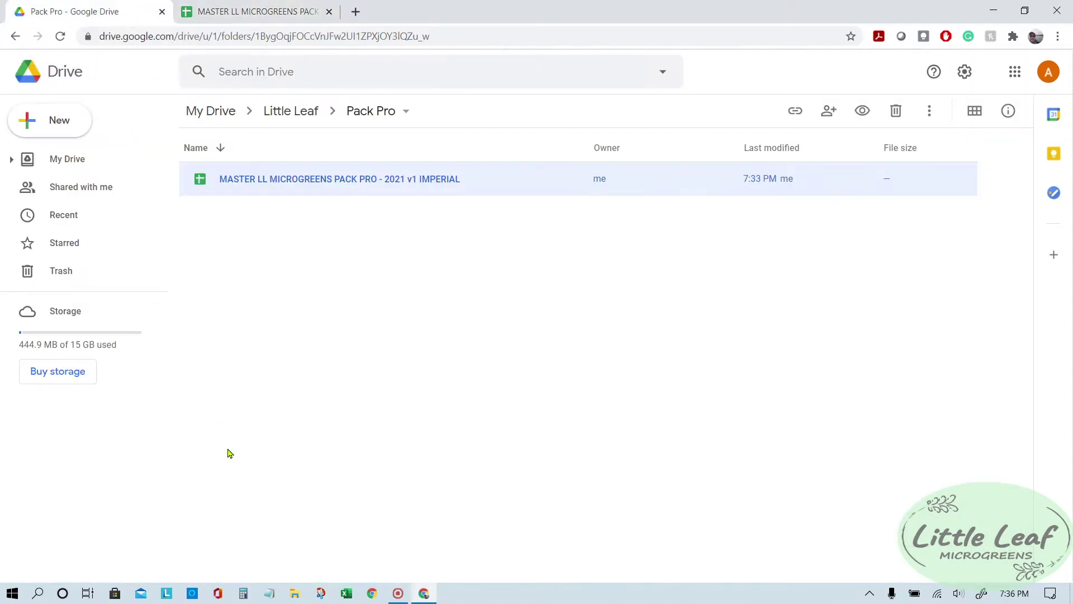
{"action": "double_click", "coordinate": [328, 180]}
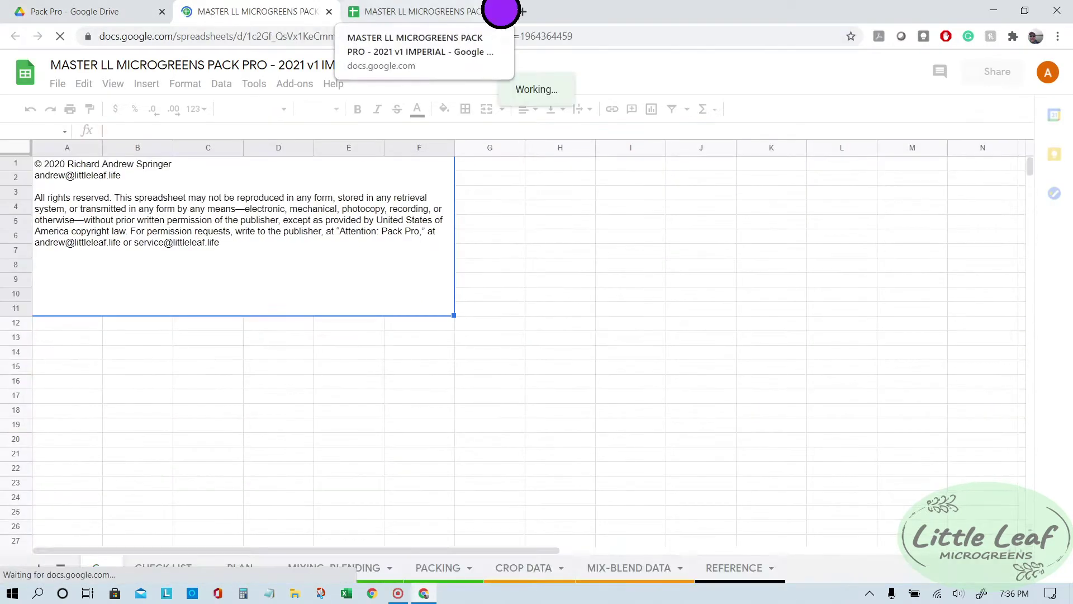
{"action": "left_click", "coordinate": [496, 11]}
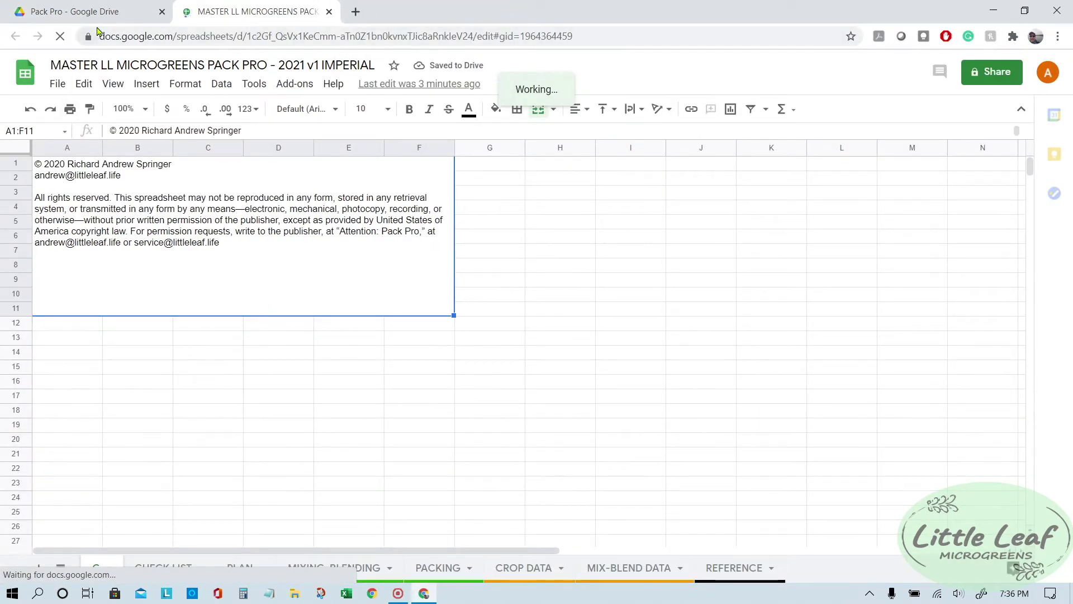
{"action": "left_click", "coordinate": [163, 567]}
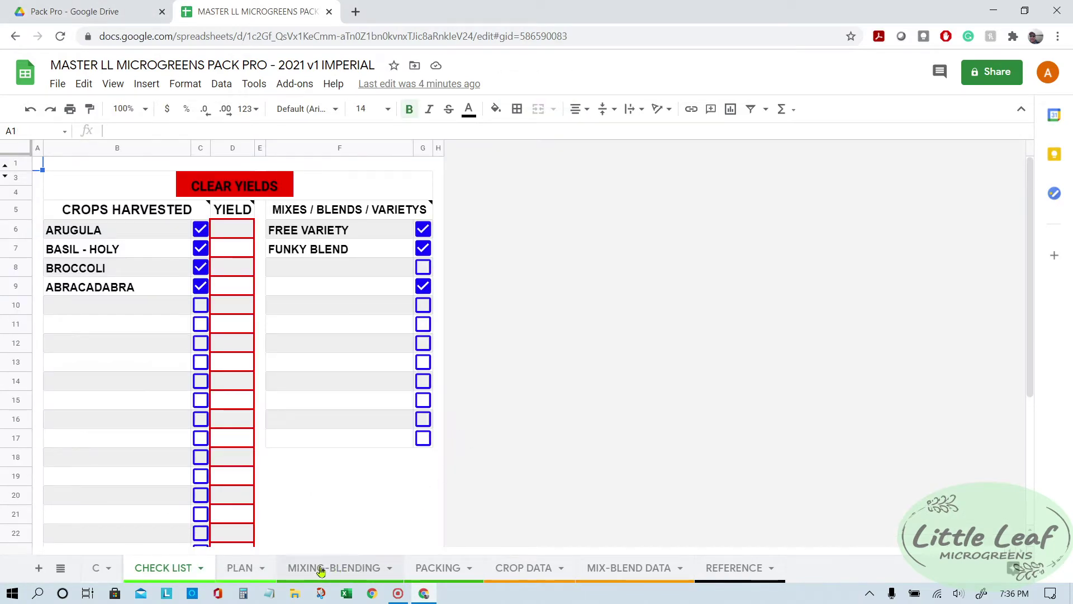
{"action": "left_click", "coordinate": [251, 580]}
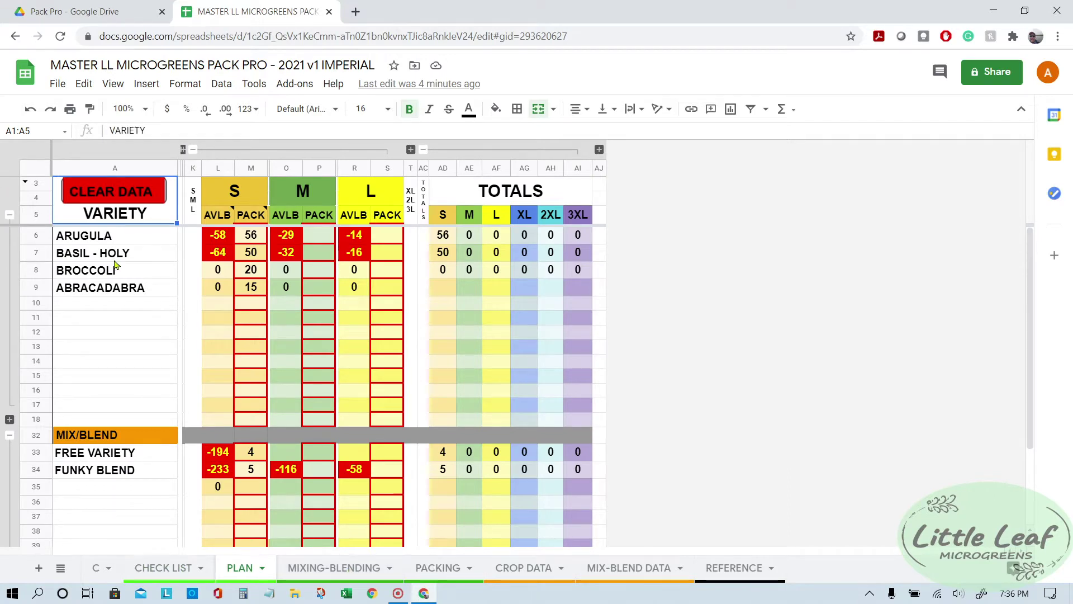
{"action": "left_click", "coordinate": [163, 566]}
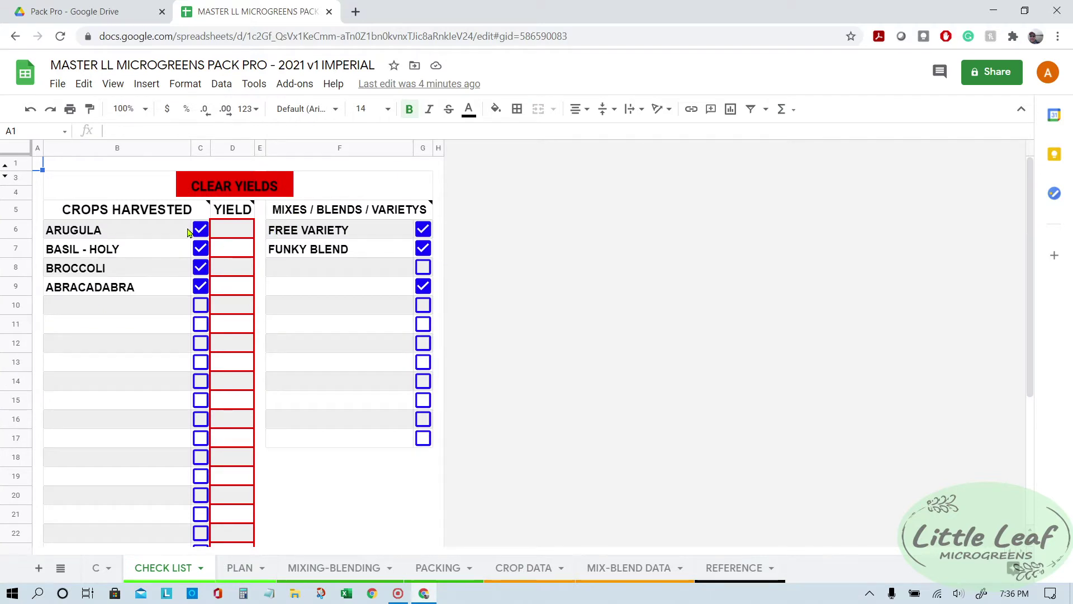
{"action": "left_click_drag", "start_coordinate": [232, 235], "coordinate": [236, 281]}
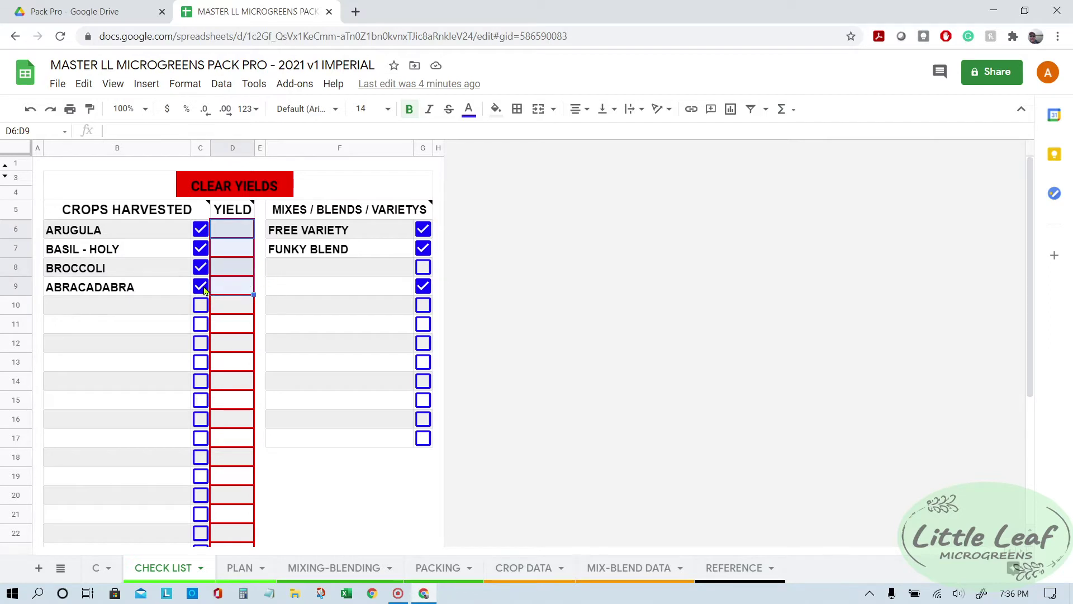
{"action": "left_click", "coordinate": [249, 292]}
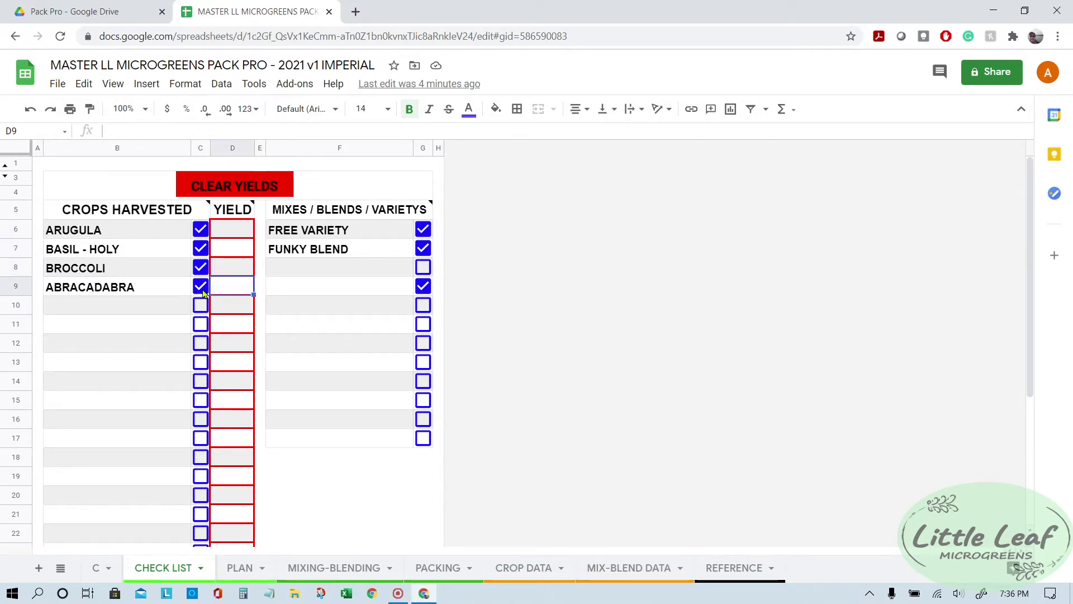
{"action": "left_click", "coordinate": [374, 229]}
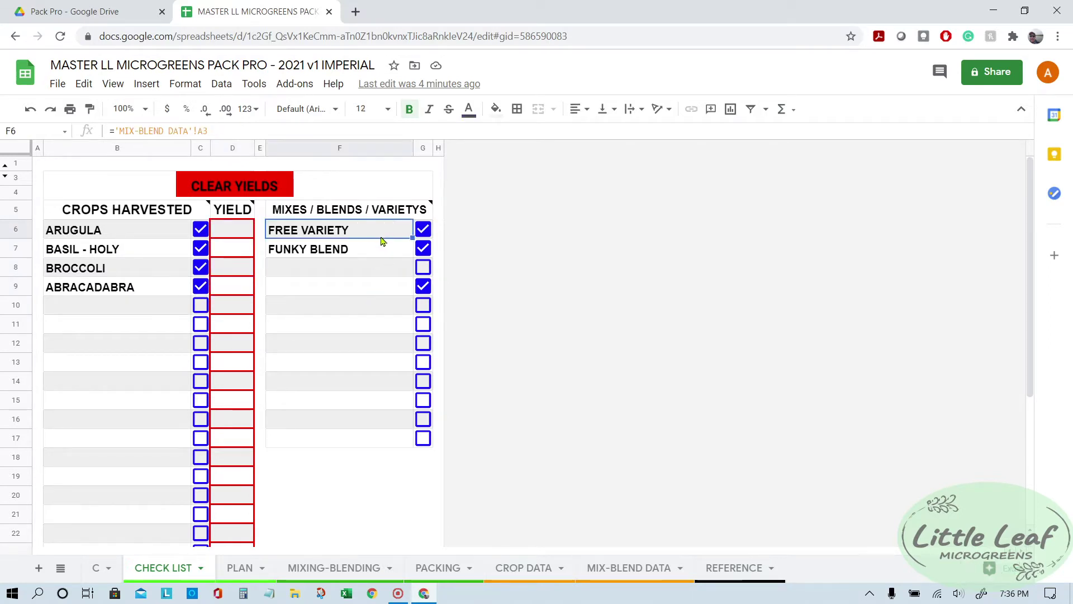
{"action": "left_click", "coordinate": [385, 250]}
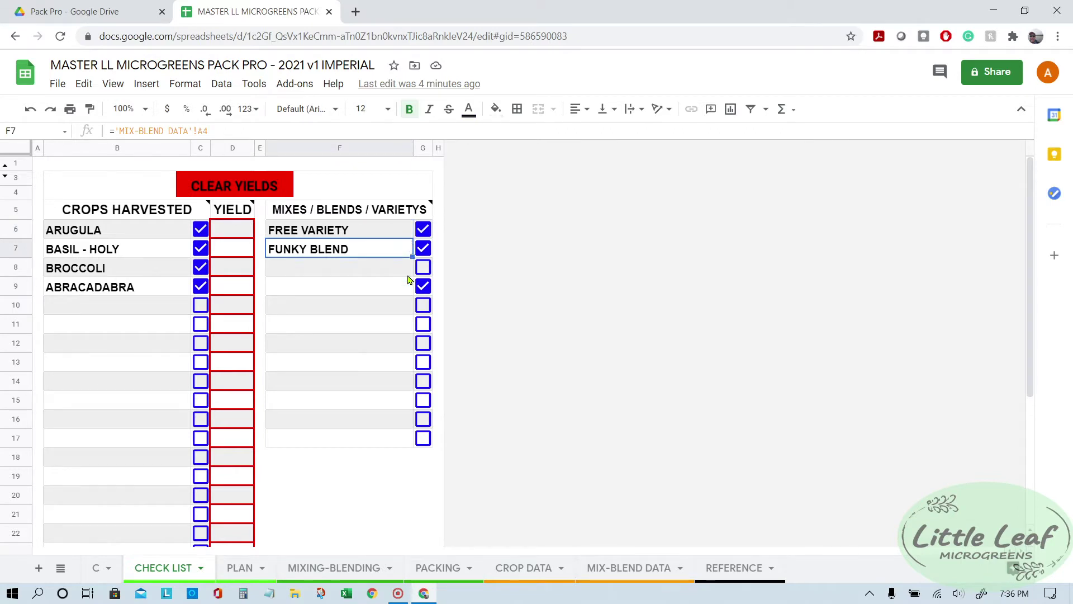
{"action": "left_click", "coordinate": [423, 286]}
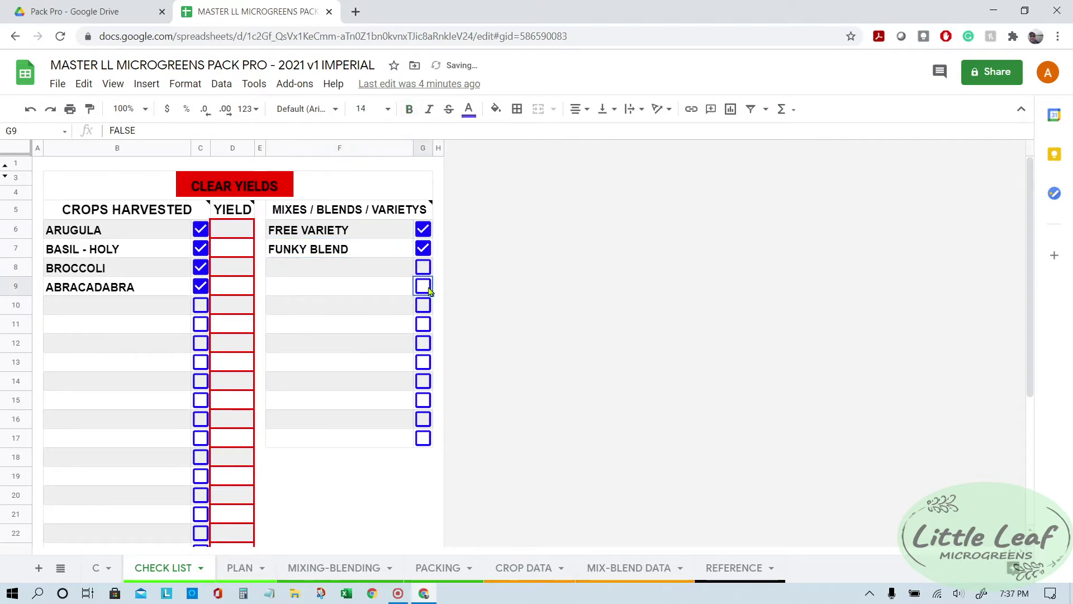
{"action": "left_click", "coordinate": [240, 568]}
{"action": "left_click", "coordinate": [221, 494]}
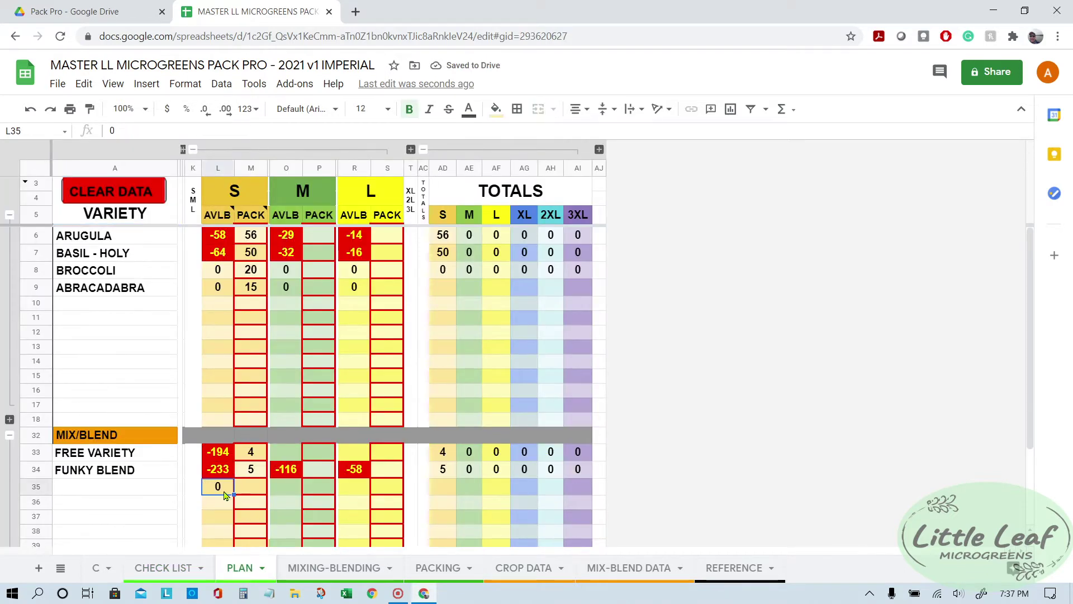
{"action": "left_click", "coordinate": [260, 489]}
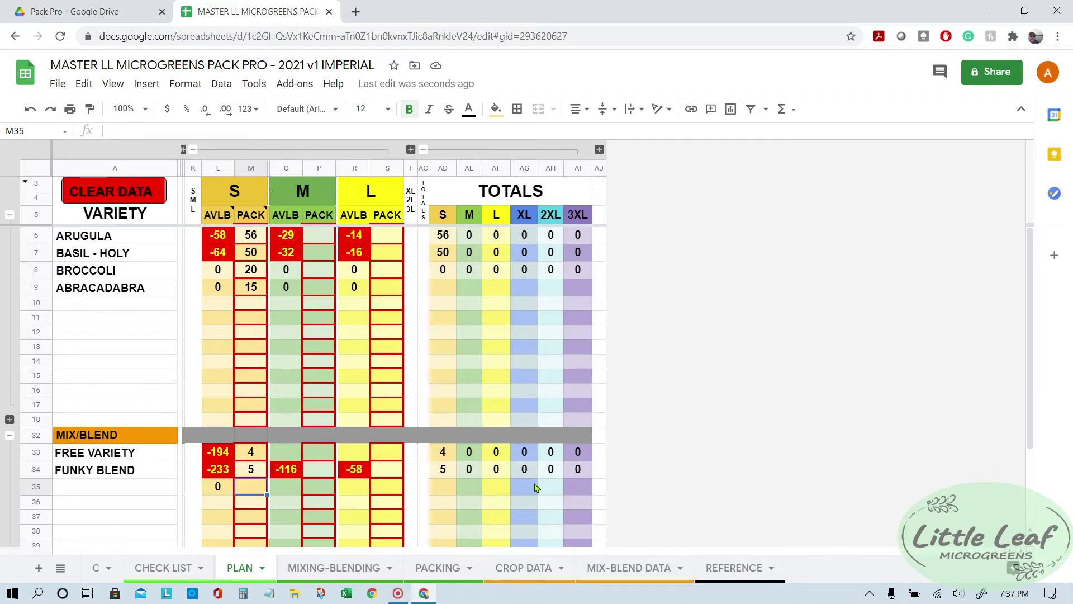
{"action": "left_click", "coordinate": [188, 568]}
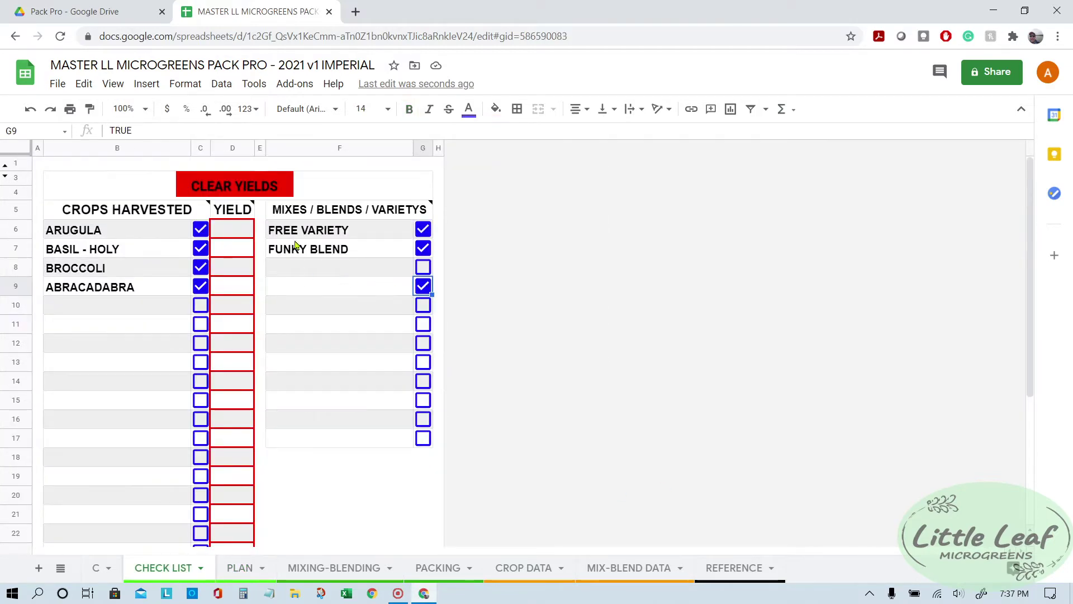
Step: Enter yields of 500, 1000 and 500 for ARUGULA, BASIL - HOLY and BROCCOLI
{"action": "left_click", "coordinate": [244, 230]}
{"action": "type", "text": "500"}
{"action": "key", "text": "Return"}
{"action": "type", "text": "1000"}
{"action": "key", "text": "Return"}
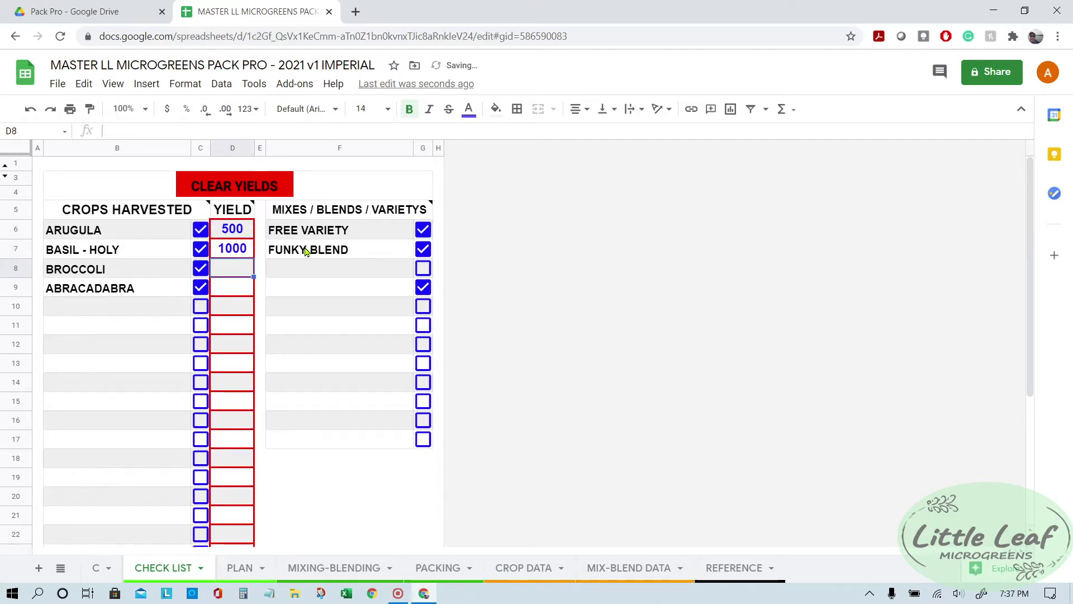
{"action": "left_click", "coordinate": [201, 268]}
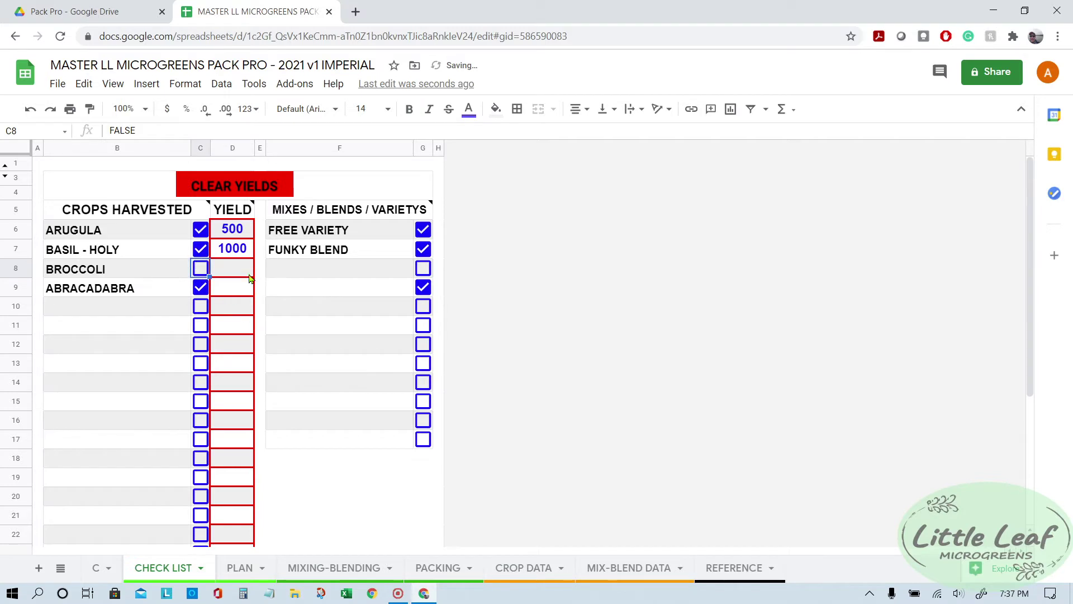
{"action": "left_click", "coordinate": [250, 276]}
{"action": "type", "text": "500"}
{"action": "key", "text": "Return"}
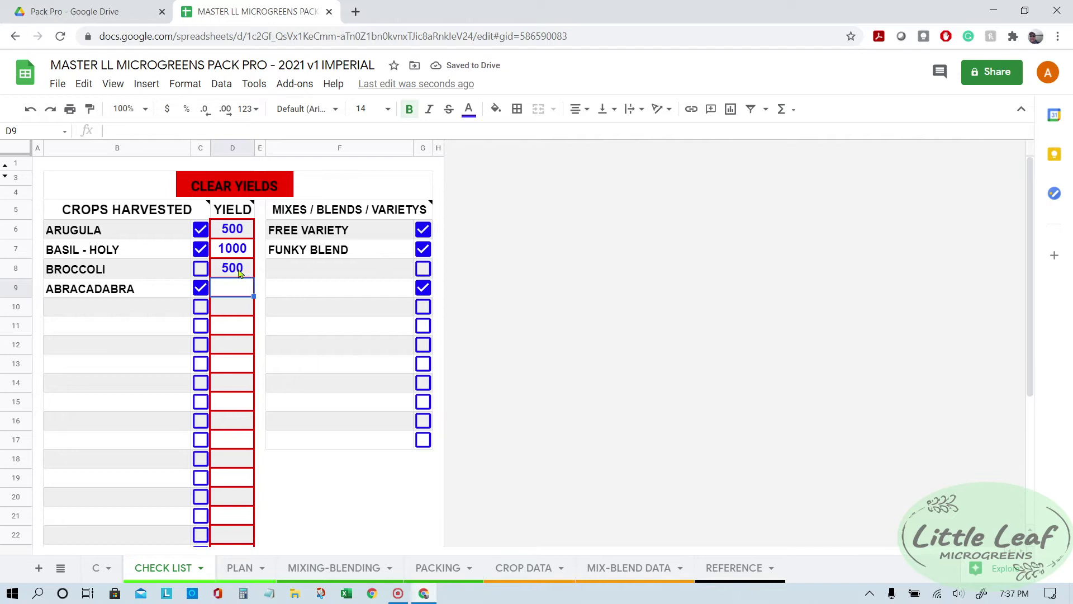
Step: Re-tick BROCCOLI as harvested and check the updated values on the PLAN sheet
{"action": "left_click", "coordinate": [204, 268]}
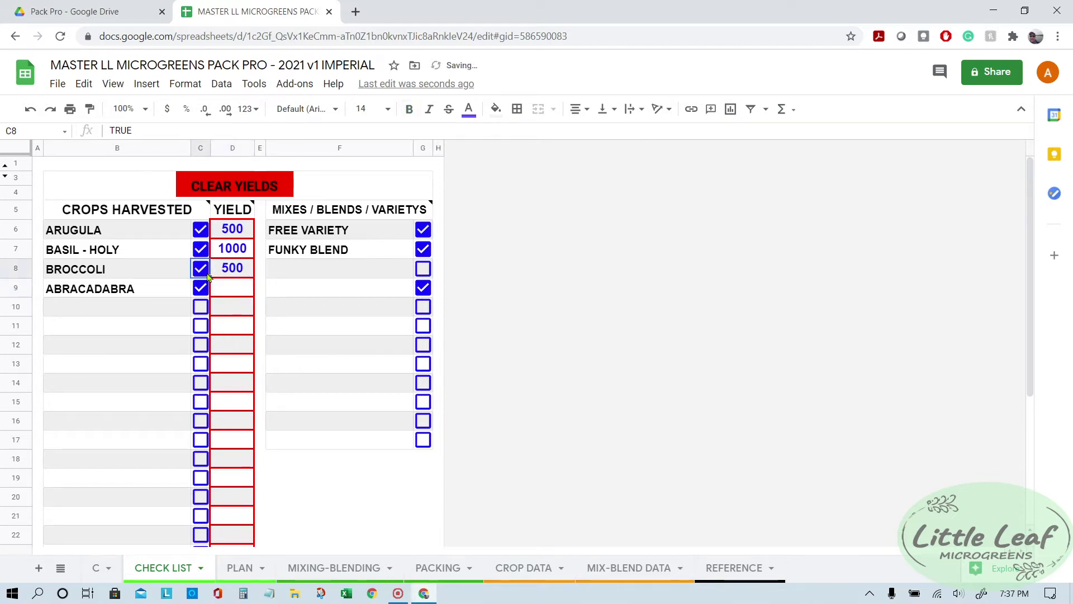
{"action": "left_click", "coordinate": [209, 271]}
{"action": "left_click", "coordinate": [204, 272]}
{"action": "left_click", "coordinate": [204, 269]}
{"action": "left_click", "coordinate": [233, 269]}
{"action": "left_click", "coordinate": [203, 269]}
{"action": "left_click", "coordinate": [233, 268]}
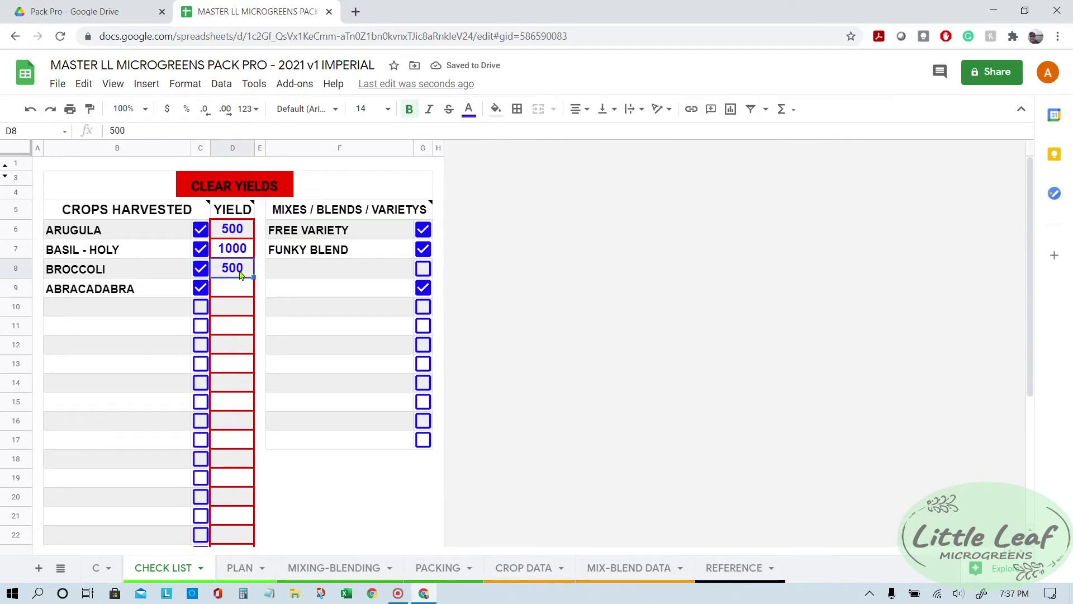
{"action": "left_click", "coordinate": [244, 286]}
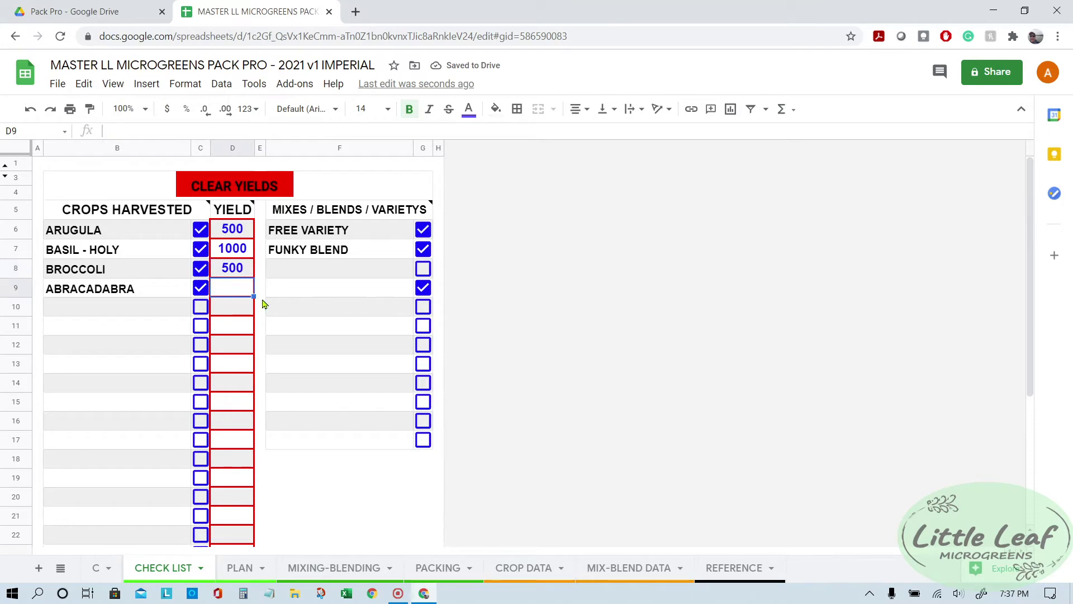
{"action": "left_click", "coordinate": [249, 568]}
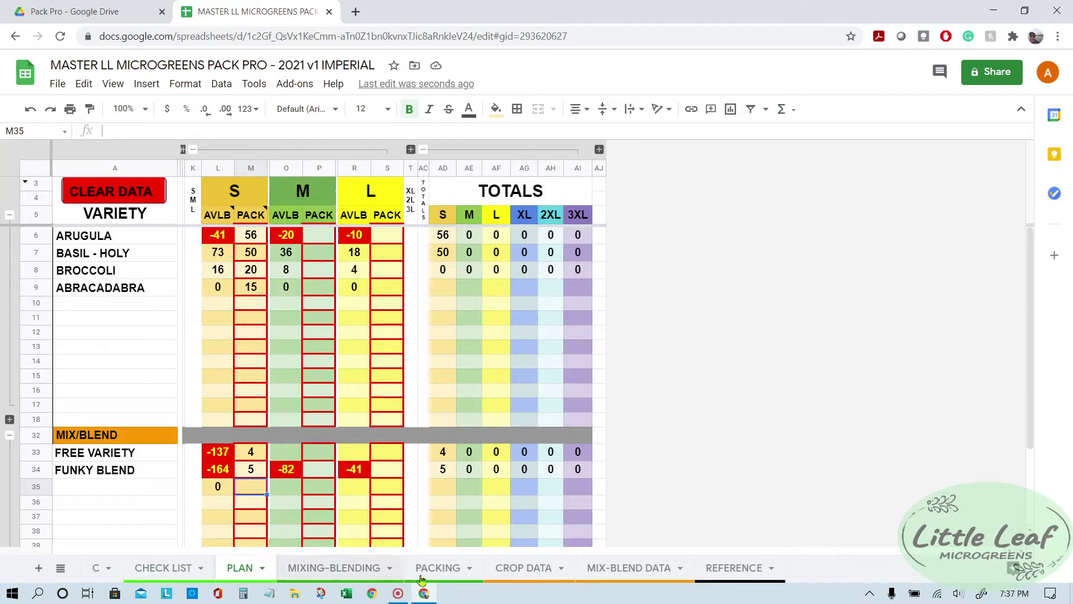
Step: On CROP DATA, enter the variety name CANTALOUPE in cell A10, fixing a typo
{"action": "left_click", "coordinate": [524, 569]}
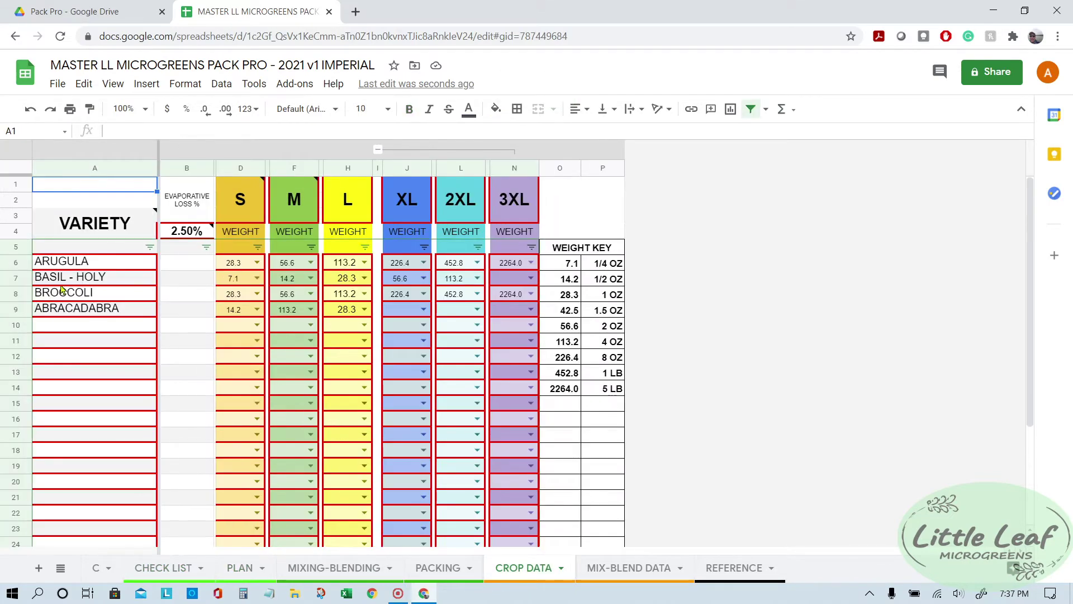
{"action": "left_click", "coordinate": [64, 329]}
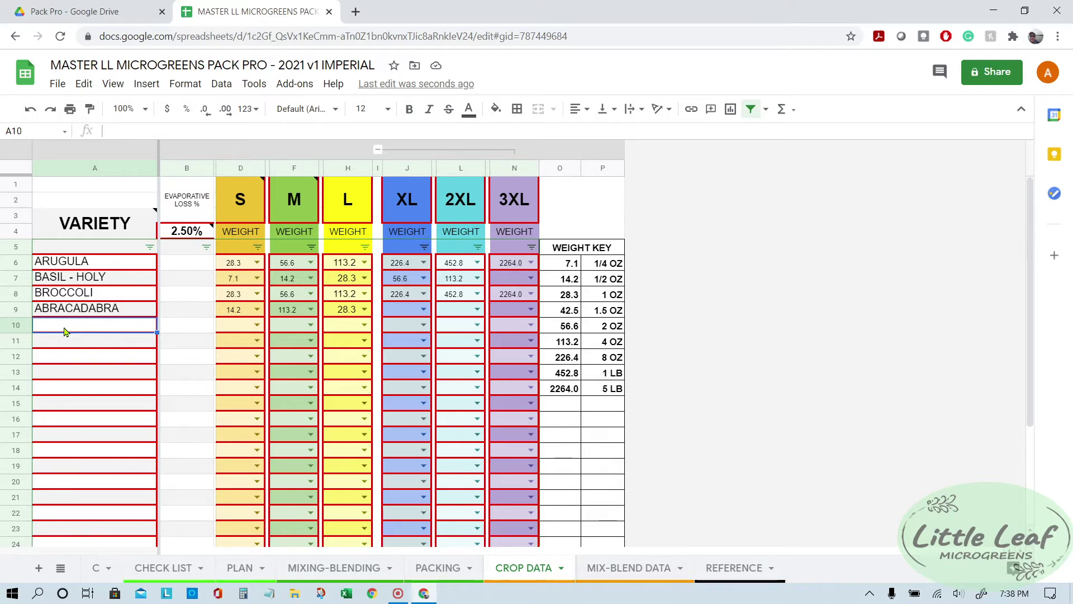
{"action": "type", "text": "C"}
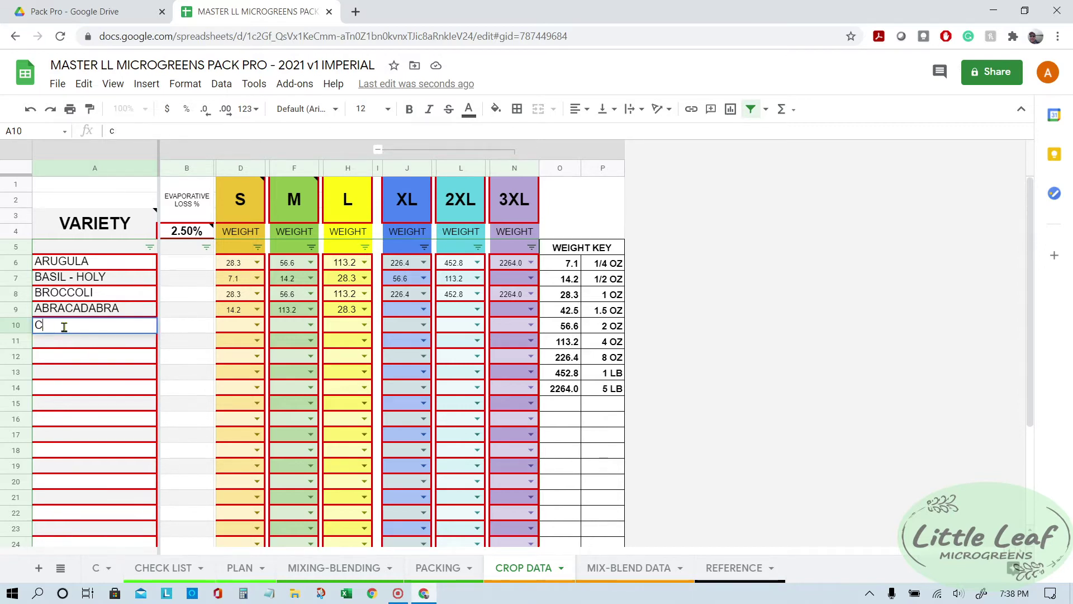
{"action": "type", "text": "ANTALOPU"}
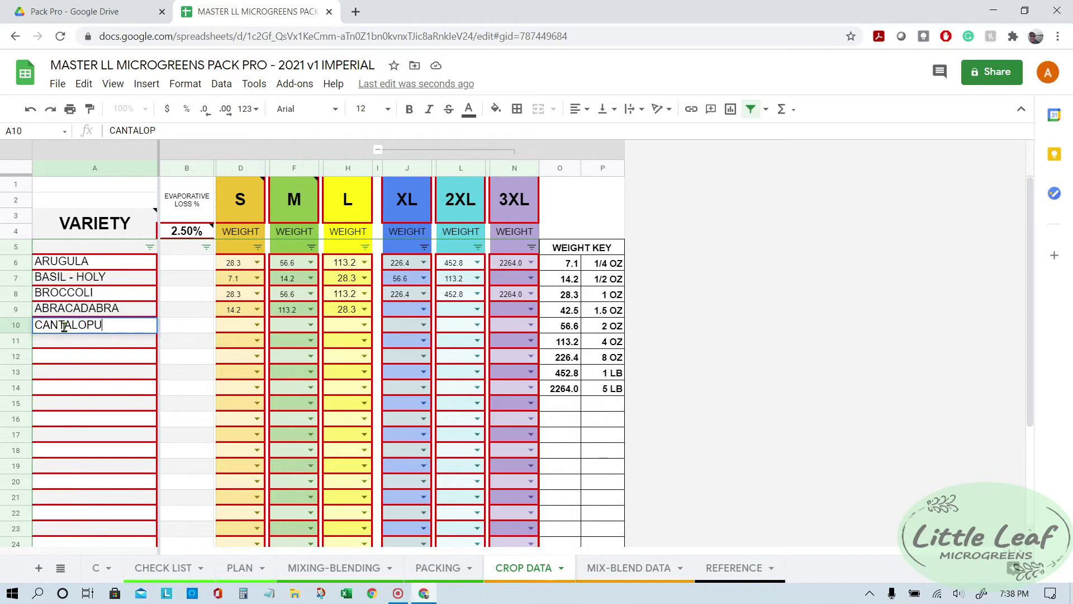
{"action": "key", "text": "BackSpace"}
{"action": "key", "text": "BackSpace"}
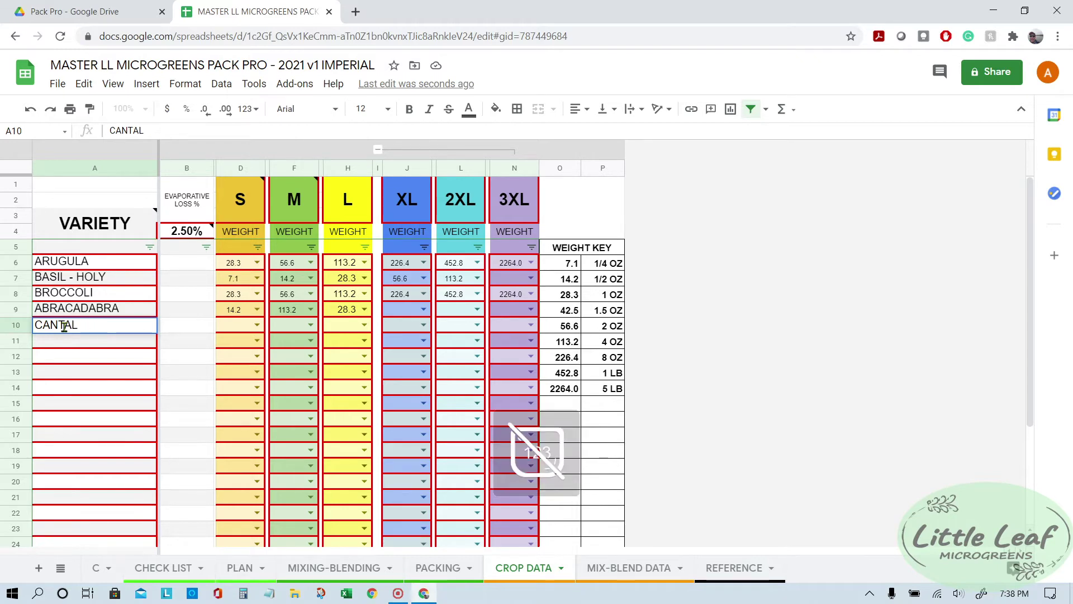
{"action": "type", "text": "OUPE"}
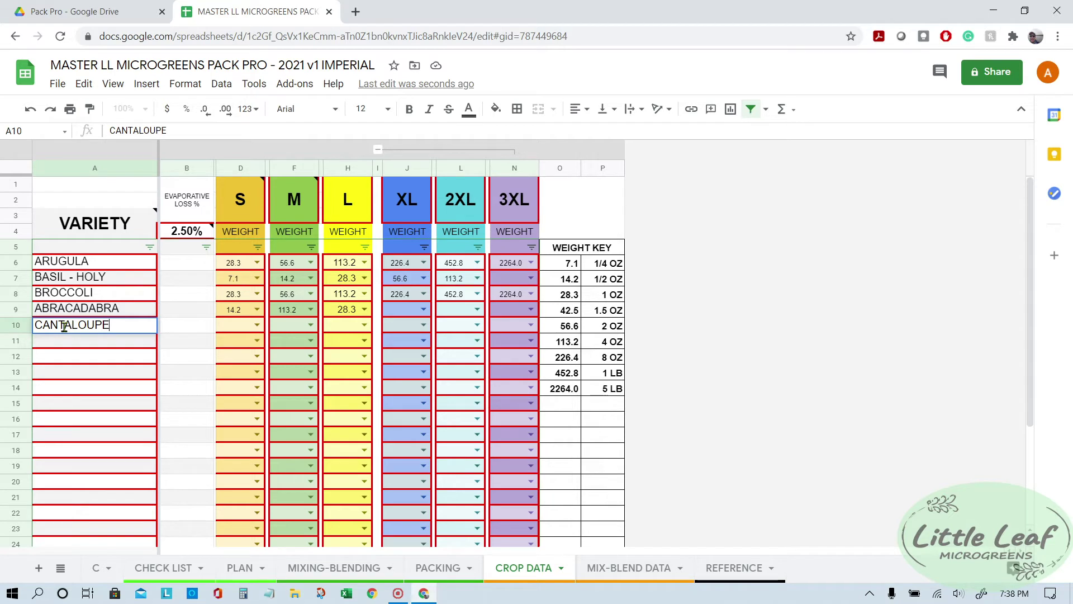
{"action": "key", "text": "Return"}
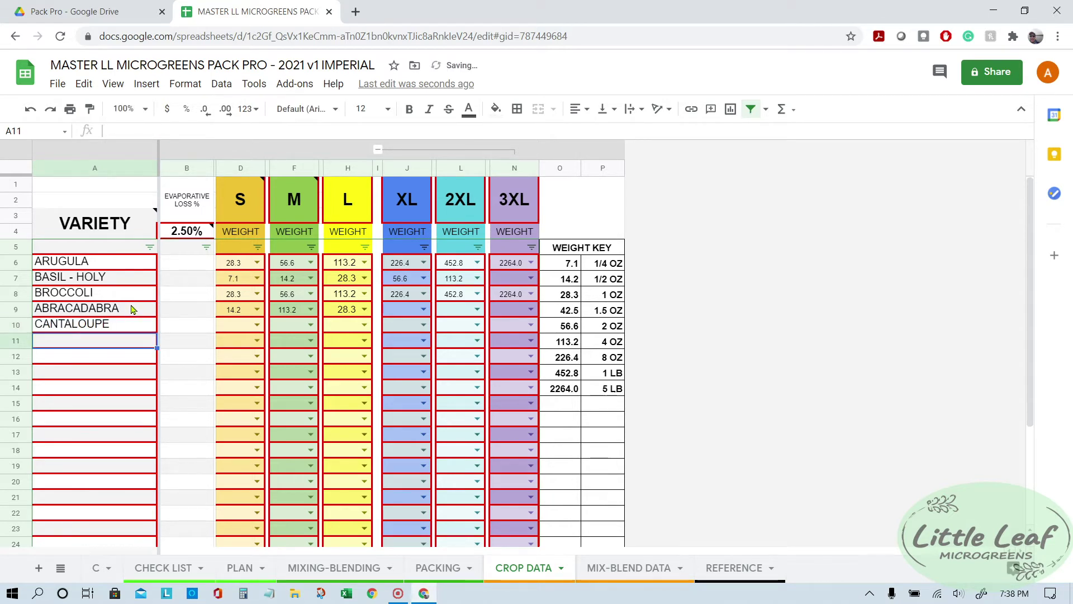
Step: Pick CANTALOUPE's pack weights from the dropdowns: S 28.3, M 14.15, L 28.3
{"action": "left_click", "coordinate": [262, 326]}
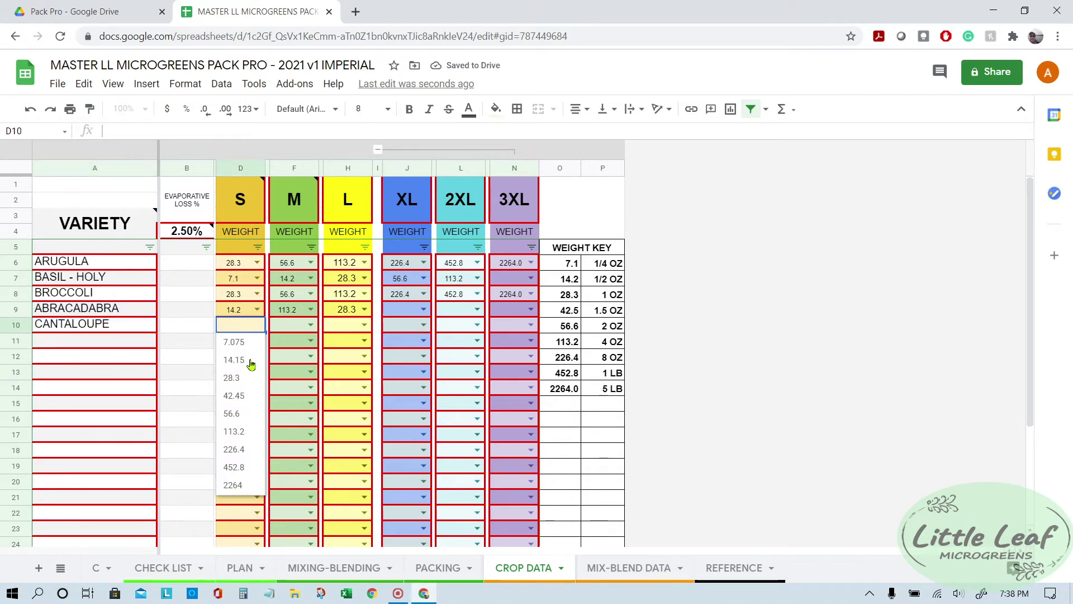
{"action": "left_click", "coordinate": [249, 360]}
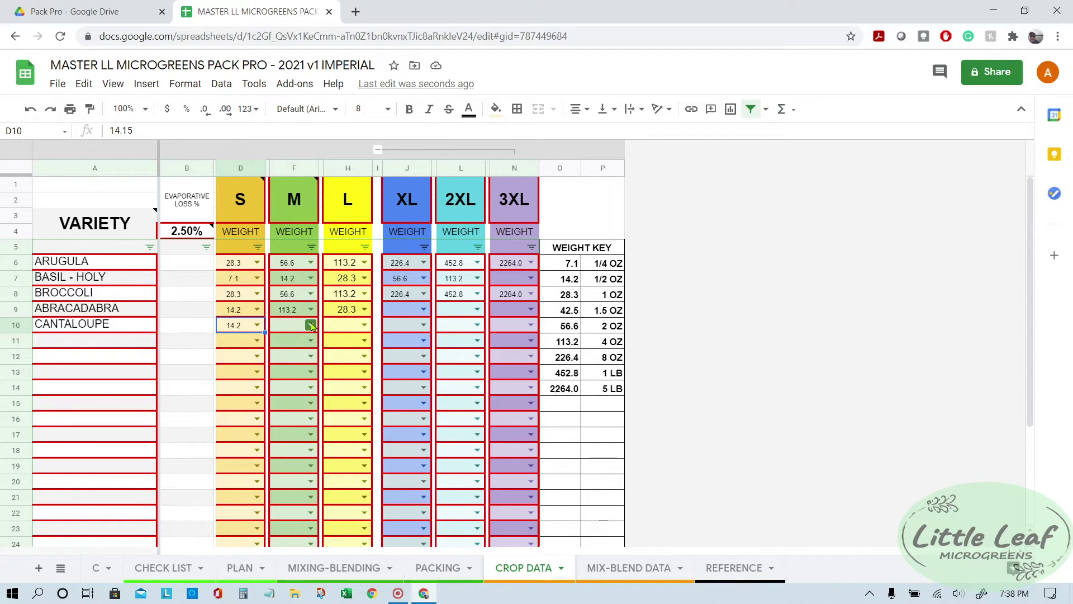
{"action": "left_click", "coordinate": [255, 326]}
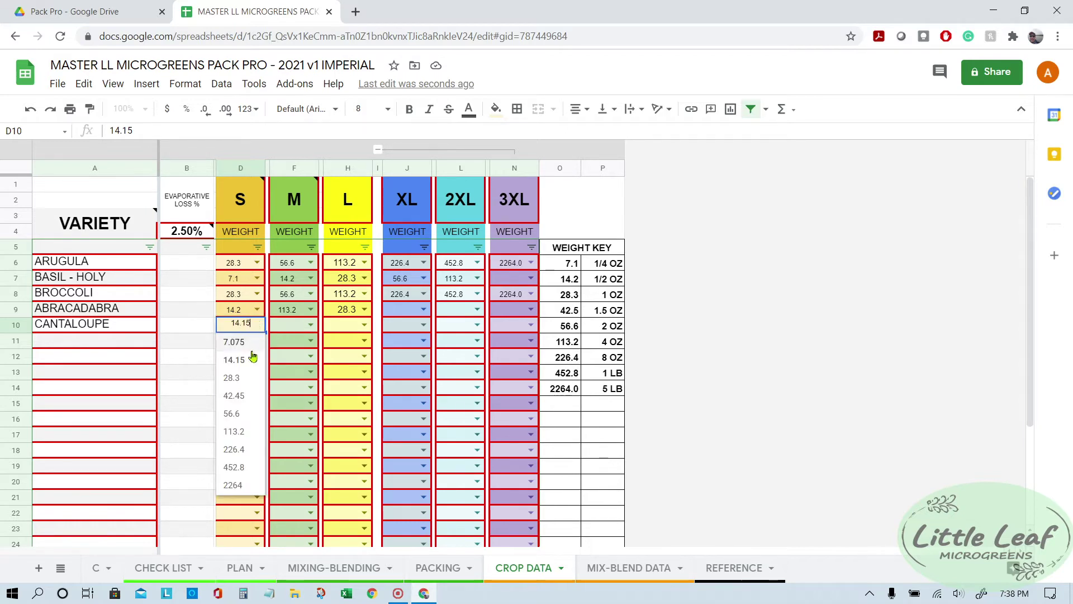
{"action": "left_click", "coordinate": [246, 379]}
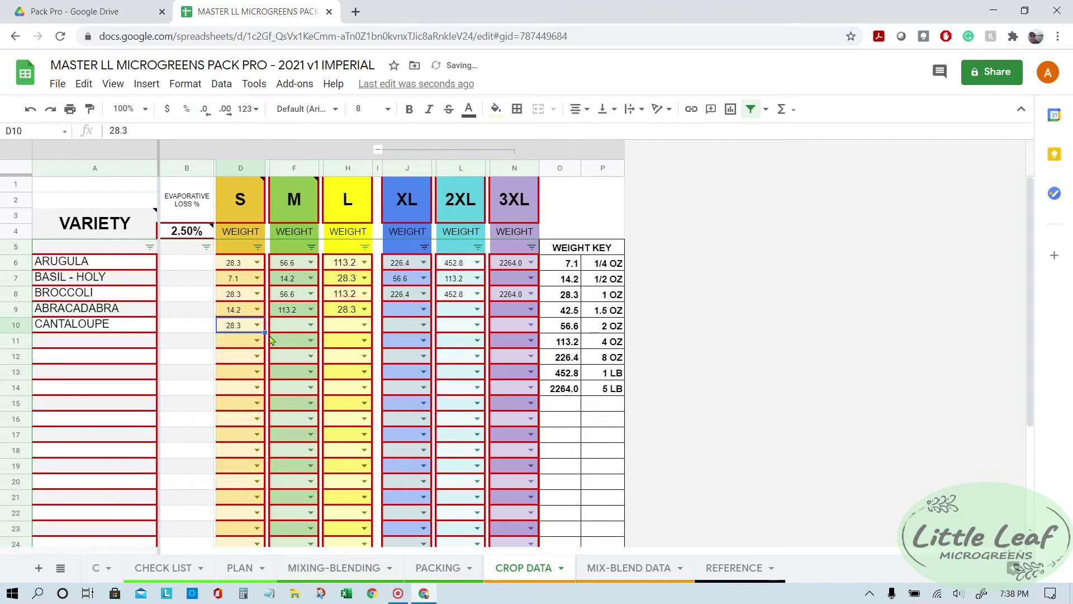
{"action": "double_click", "coordinate": [308, 326]}
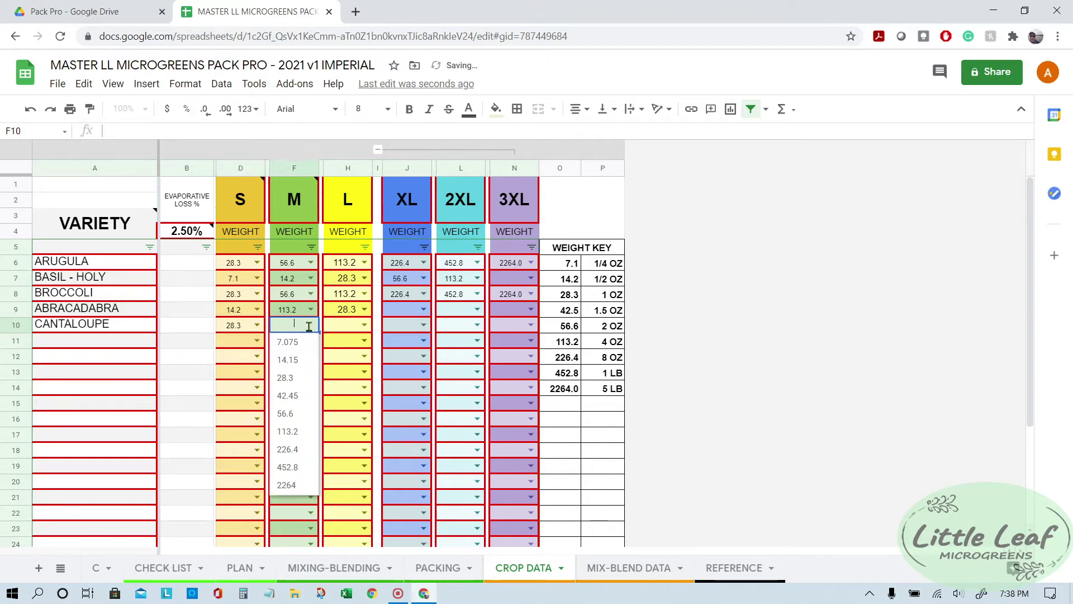
{"action": "left_click", "coordinate": [288, 359]}
{"action": "left_click", "coordinate": [348, 327]}
{"action": "left_click", "coordinate": [364, 326]}
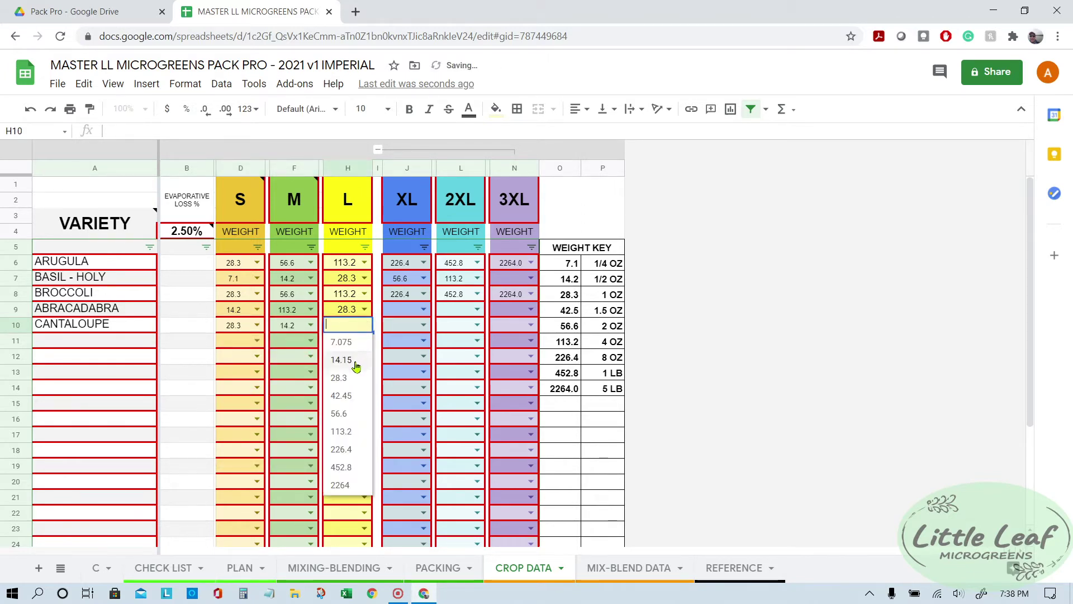
{"action": "left_click", "coordinate": [347, 377]}
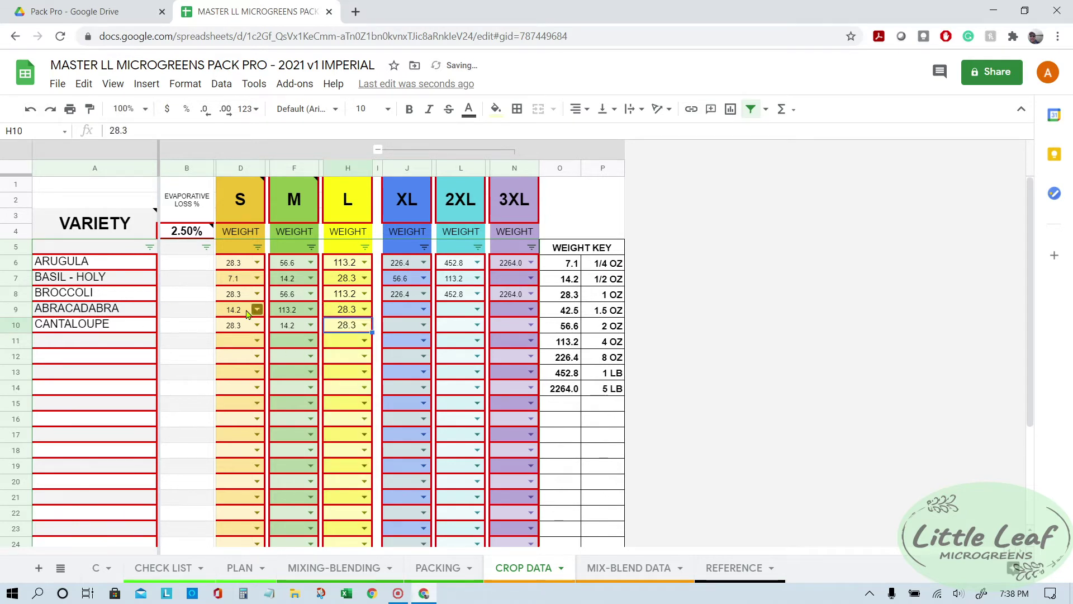
{"action": "left_click", "coordinate": [118, 332]}
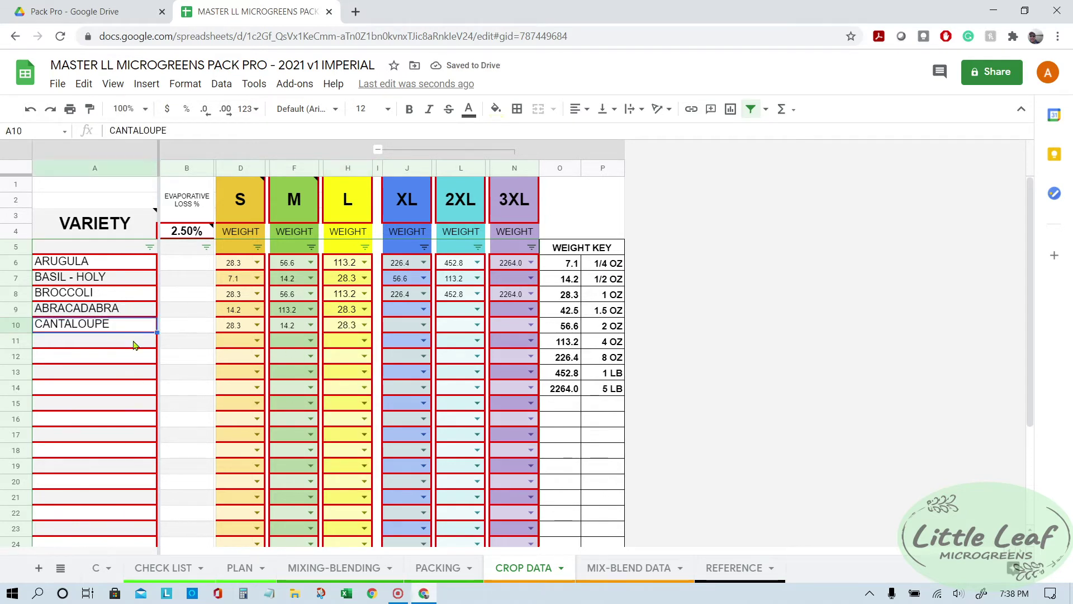
Step: On CHECK LIST, tick CANTALOUPE, give ABRACADABRA and CANTALOUPE yields of 500, and untick mix row 9
{"action": "left_click", "coordinate": [242, 567]}
{"action": "left_click", "coordinate": [163, 567]}
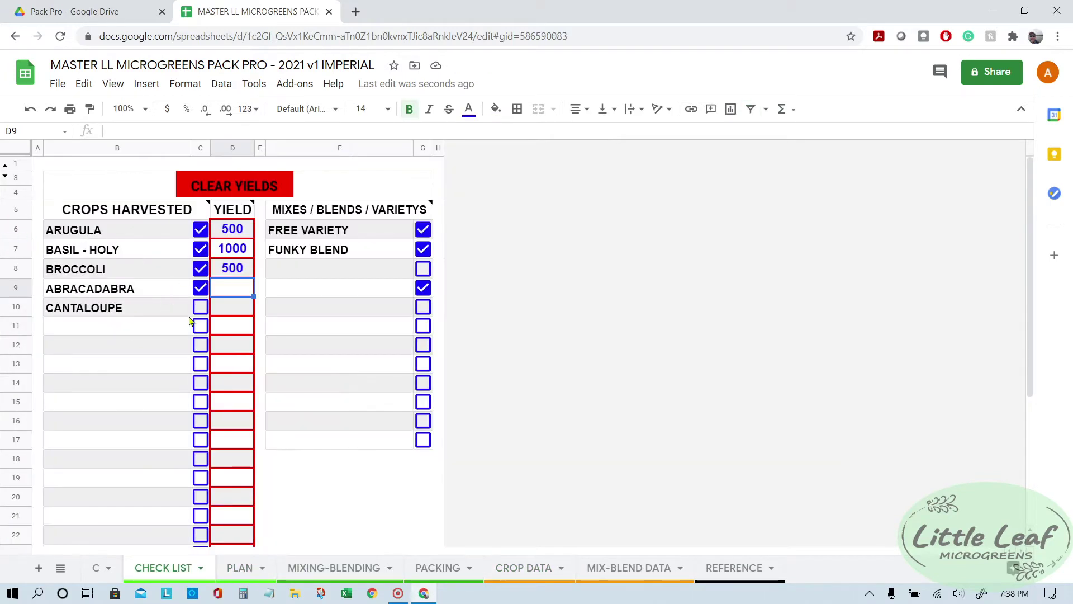
{"action": "left_click", "coordinate": [200, 306]}
{"action": "left_click", "coordinate": [229, 288]}
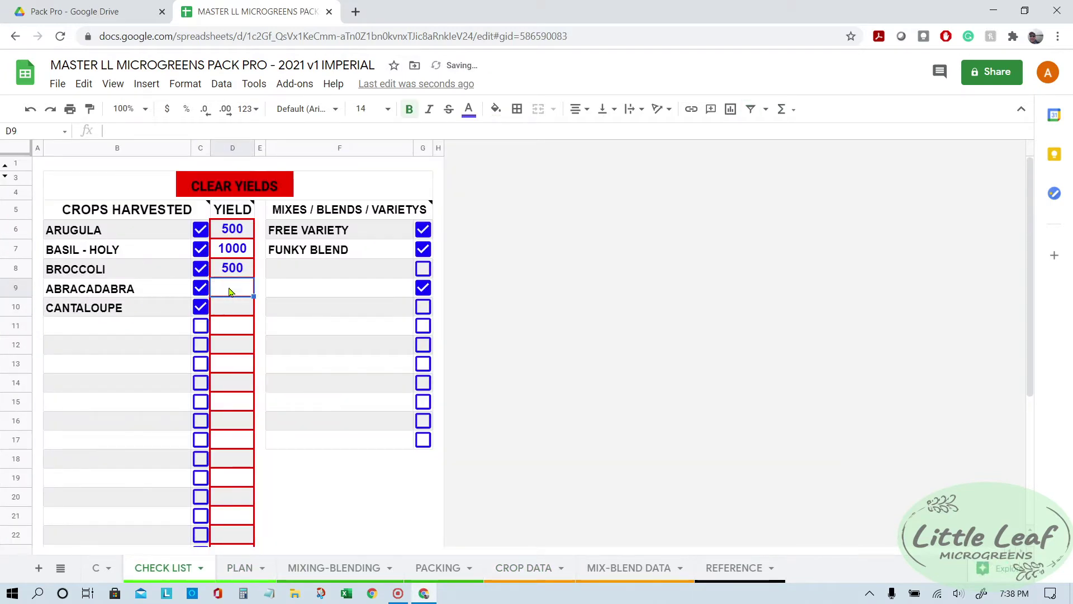
{"action": "double_click", "coordinate": [229, 288]}
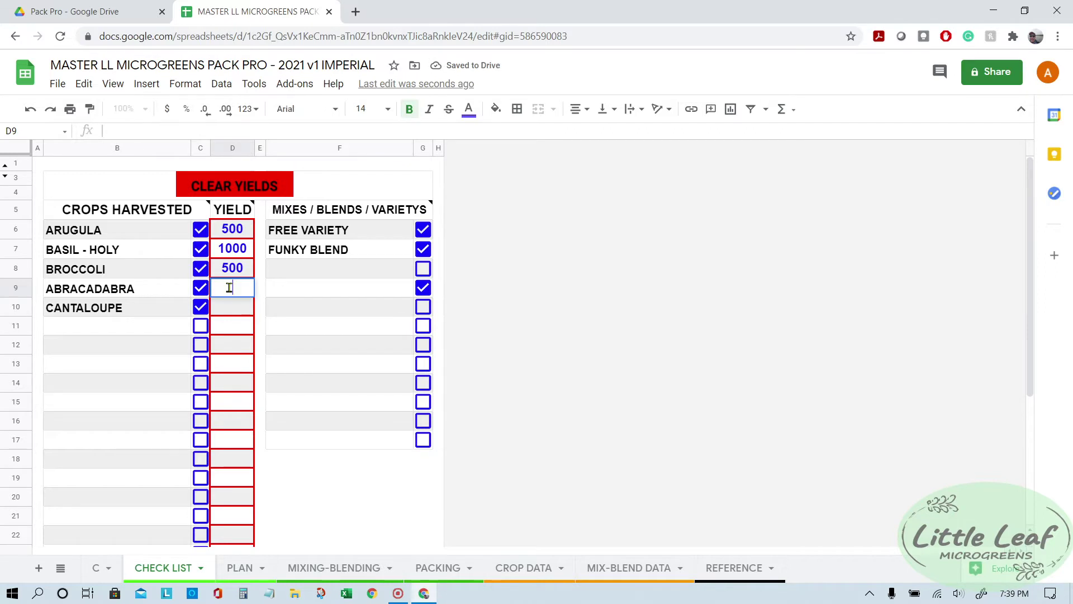
{"action": "type", "text": "500"}
{"action": "key", "text": "Return"}
{"action": "type", "text": "500"}
{"action": "key", "text": "Return"}
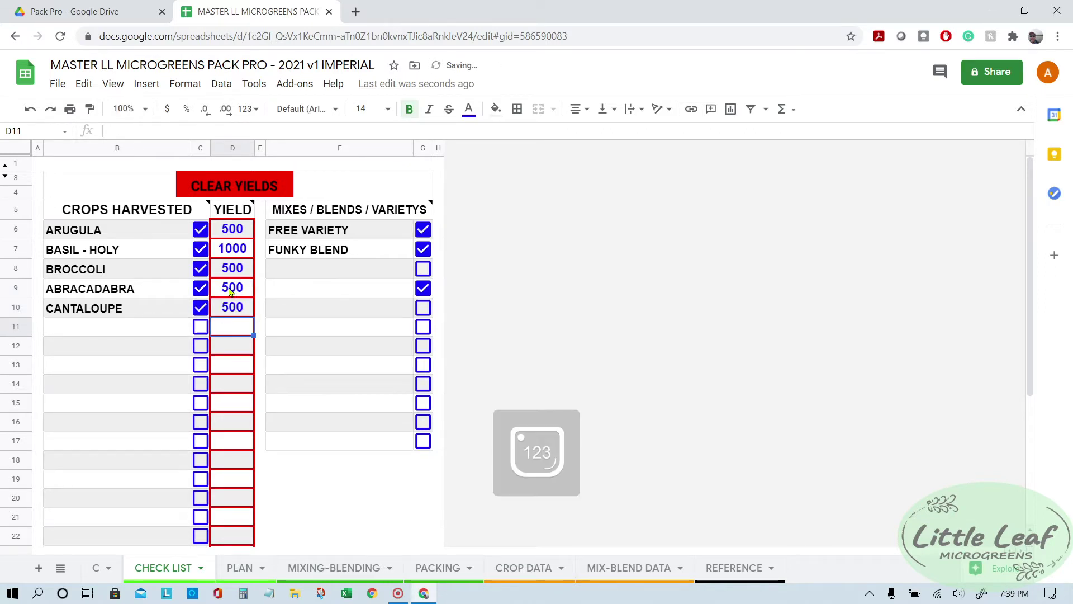
{"action": "left_click", "coordinate": [419, 294]}
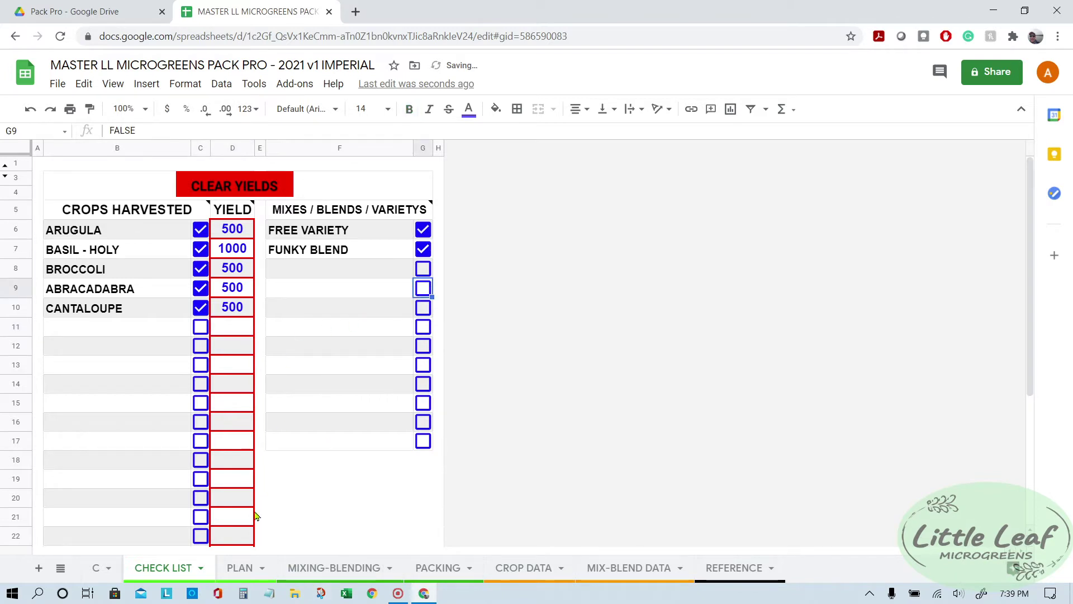
Step: On PLAN, clear the S pack counts in M6:M34 and enter 5, 50 and 10
{"action": "left_click", "coordinate": [240, 568]}
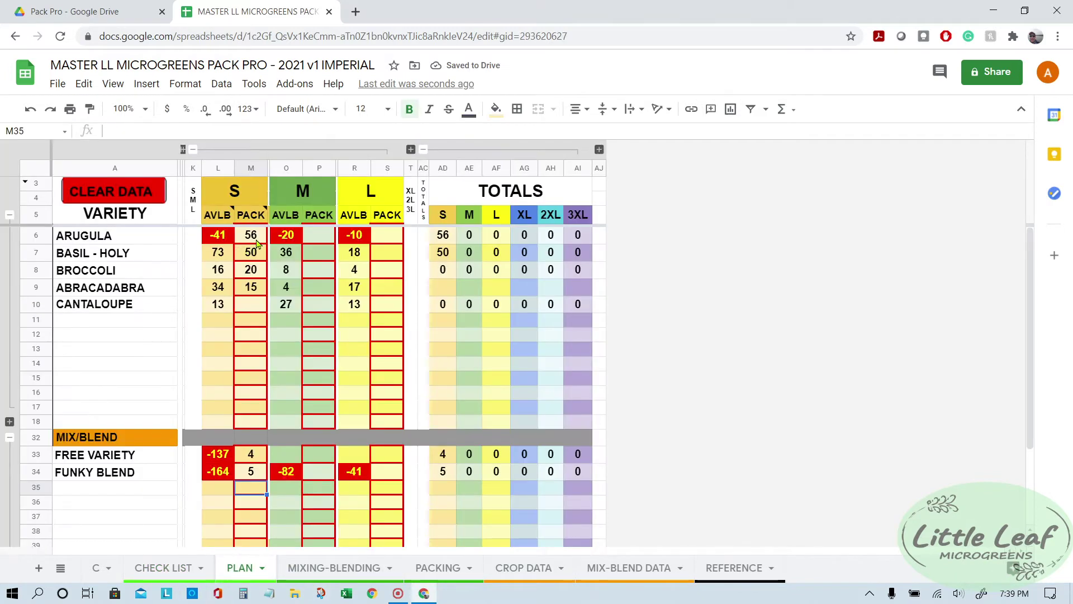
{"action": "left_click_drag", "start_coordinate": [251, 234], "coordinate": [259, 474]}
{"action": "key", "text": "Delete"}
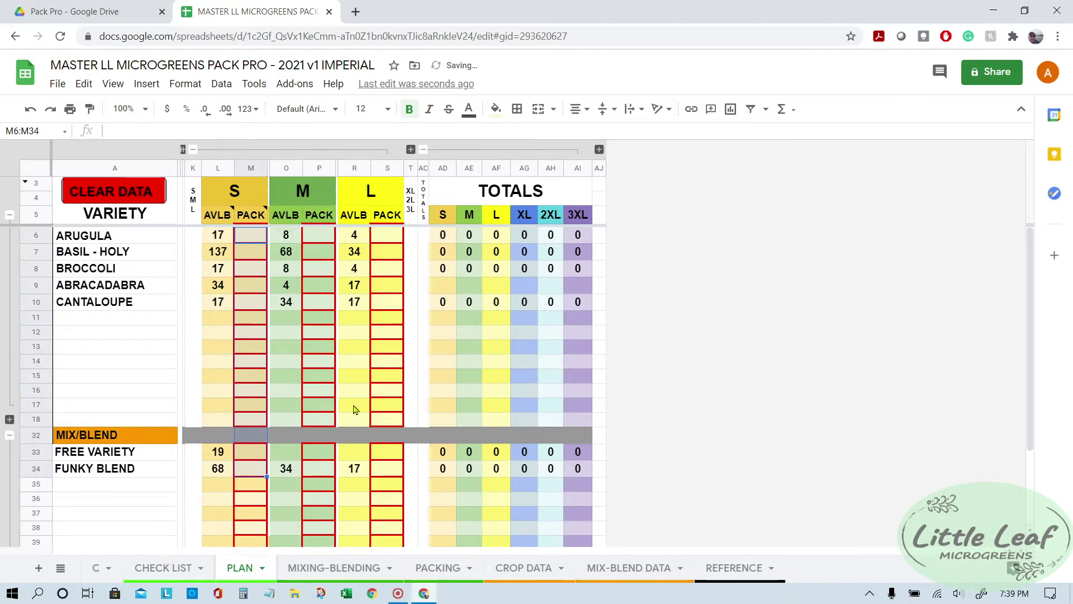
{"action": "left_click", "coordinate": [241, 239]}
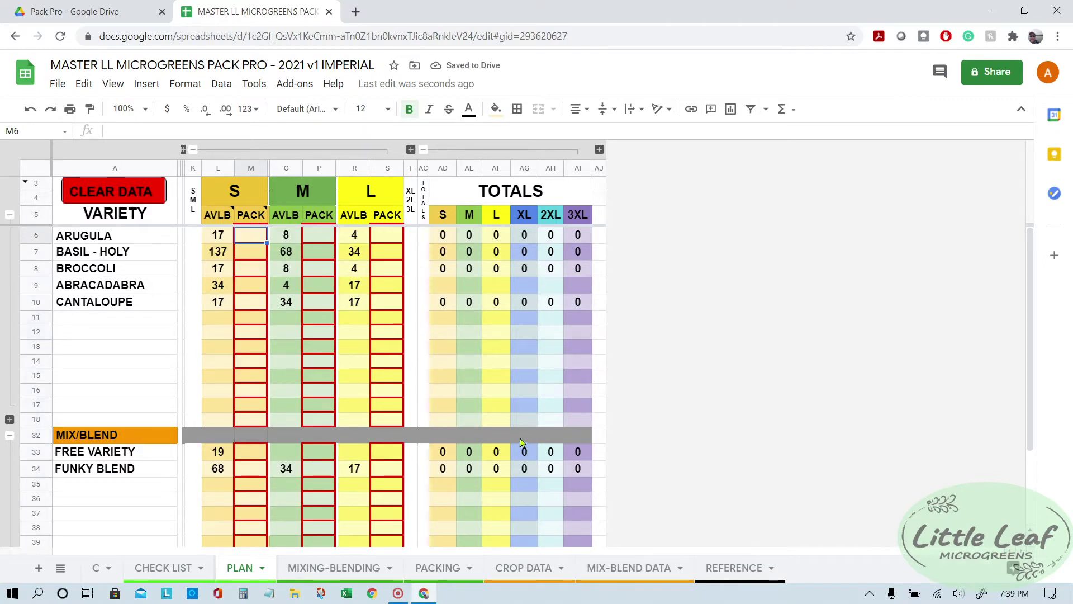
{"action": "type", "text": "5"}
{"action": "key", "text": "Return"}
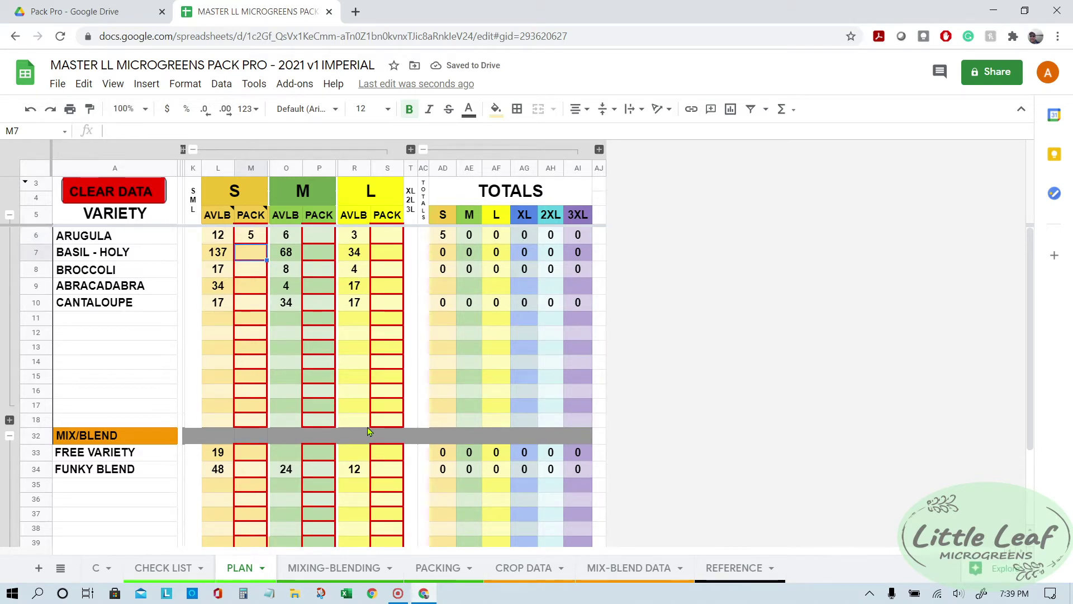
{"action": "type", "text": "50"}
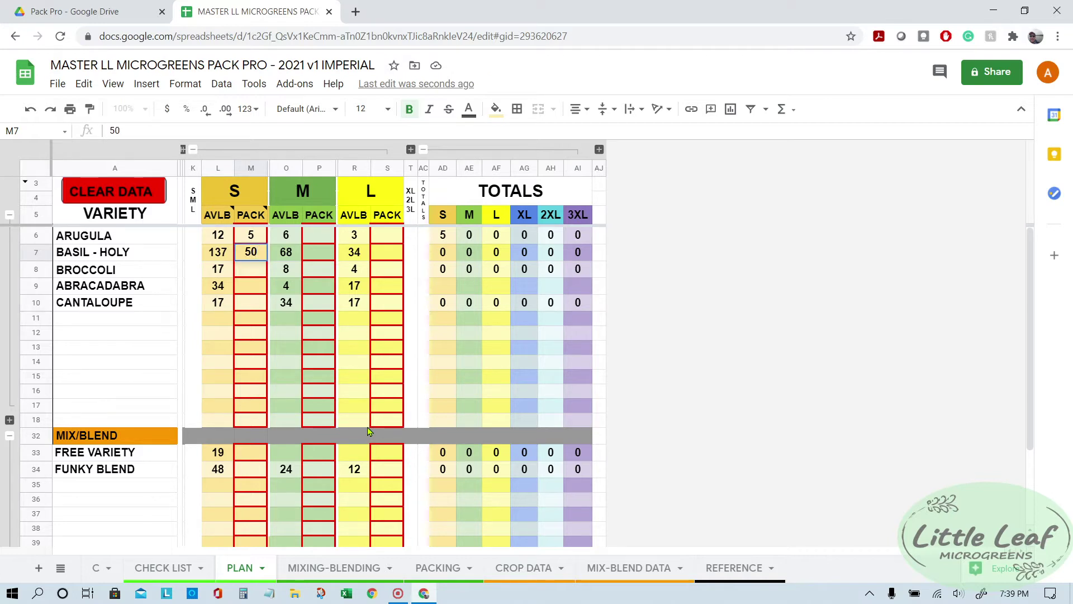
{"action": "key", "text": "Return"}
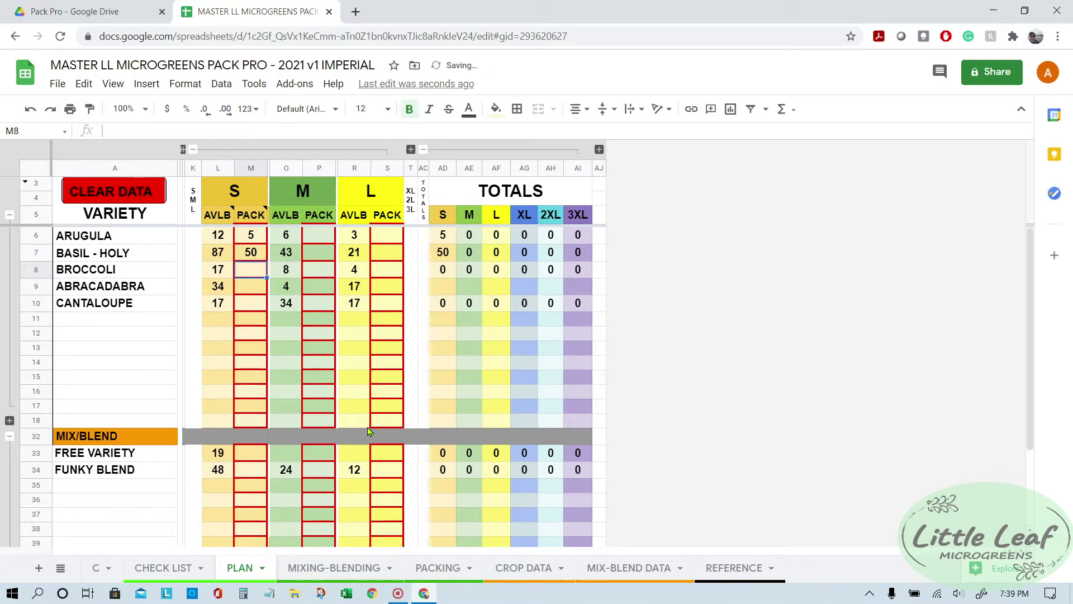
{"action": "type", "text": "10"}
{"action": "key", "text": "Return"}
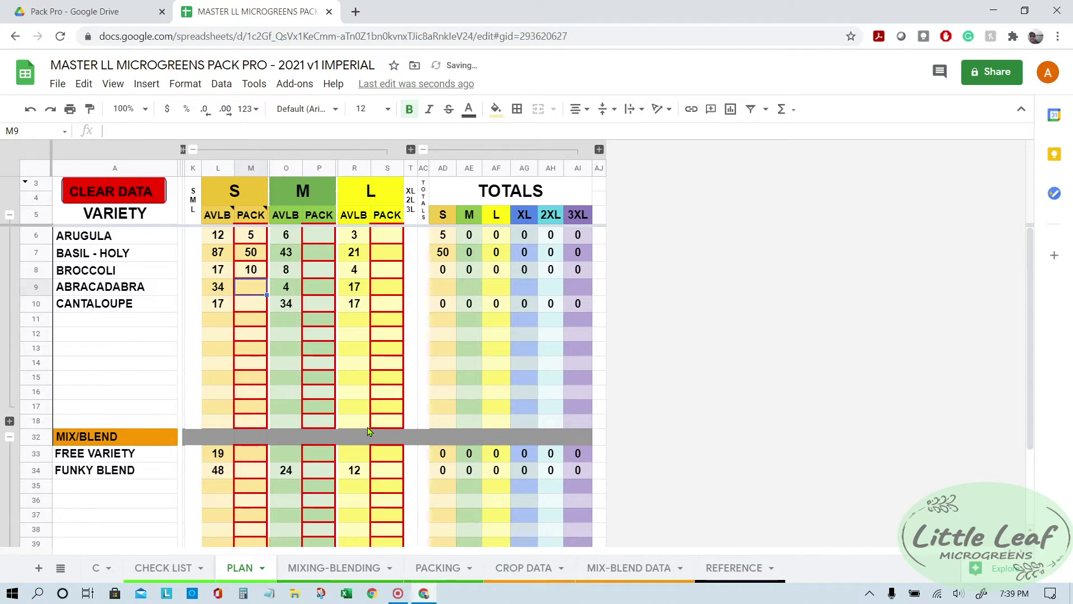
Step: Correct BROCCOLI's S pack count to 60, then inspect the variety list
{"action": "key", "text": "Up"}
{"action": "key", "text": "Left"}
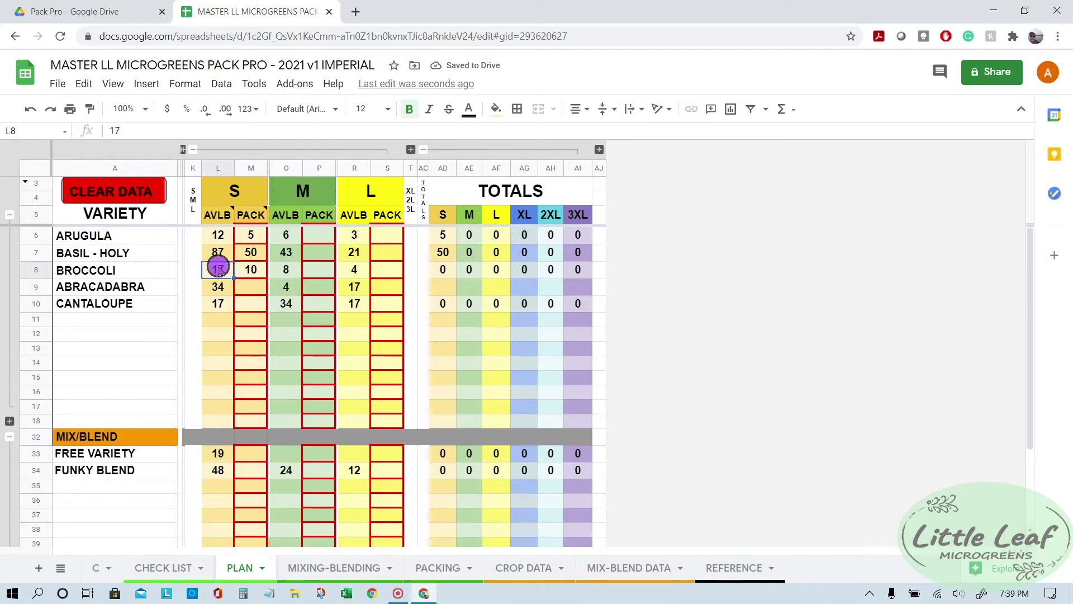
{"action": "left_click", "coordinate": [256, 272]}
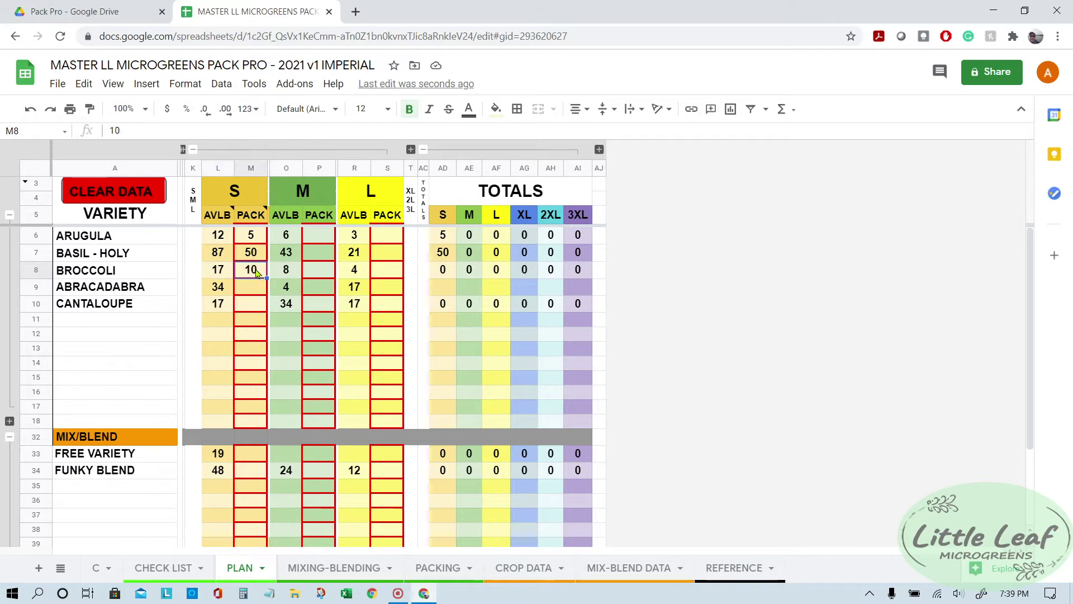
{"action": "type", "text": "50"}
{"action": "key", "text": "Return"}
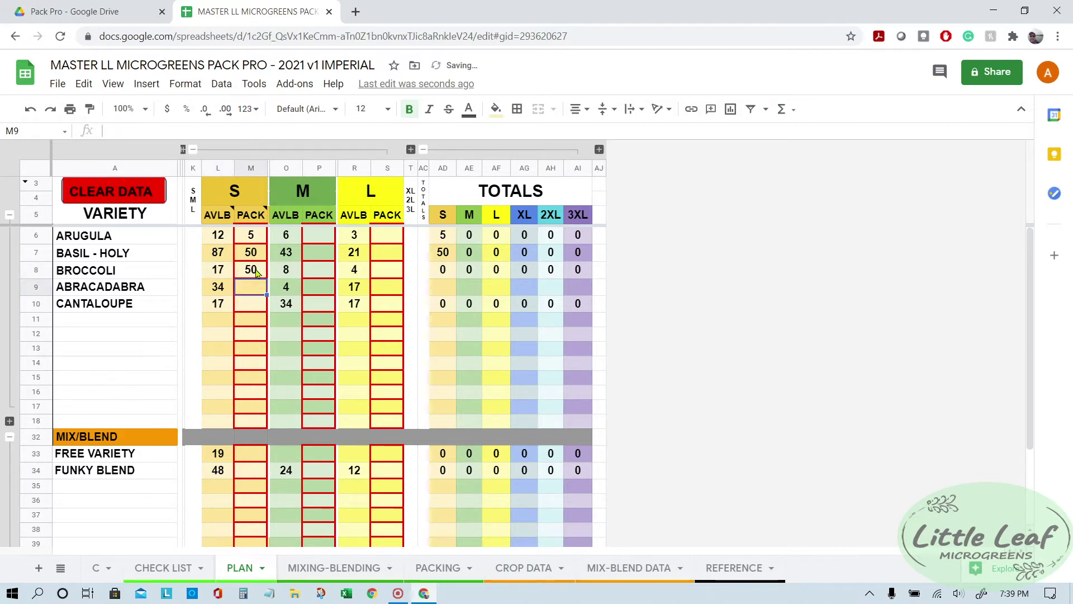
{"action": "left_click", "coordinate": [256, 271]}
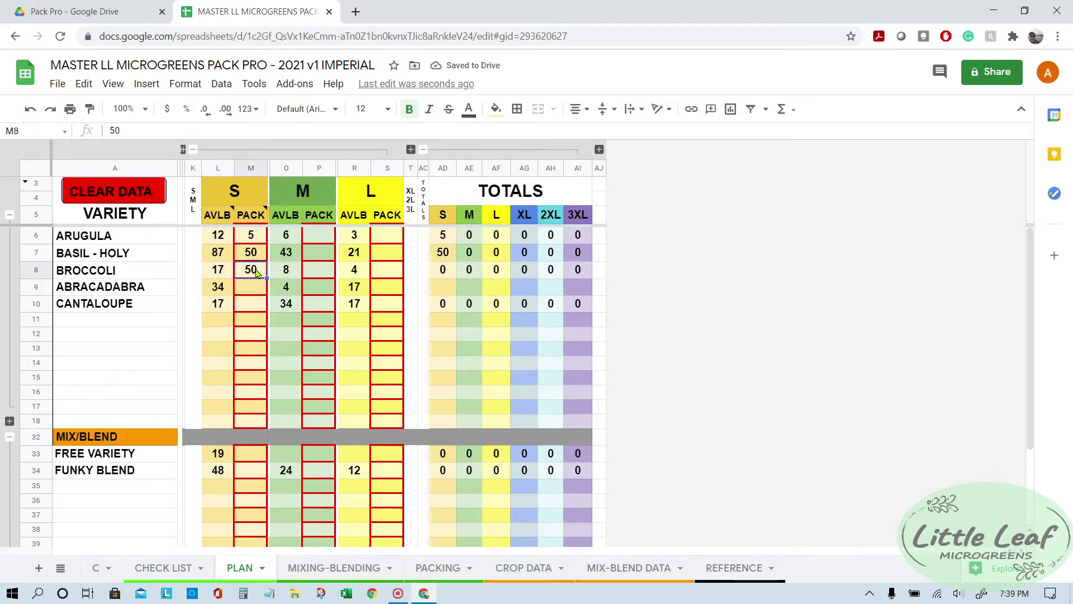
{"action": "type", "text": "60"}
{"action": "key", "text": "Return"}
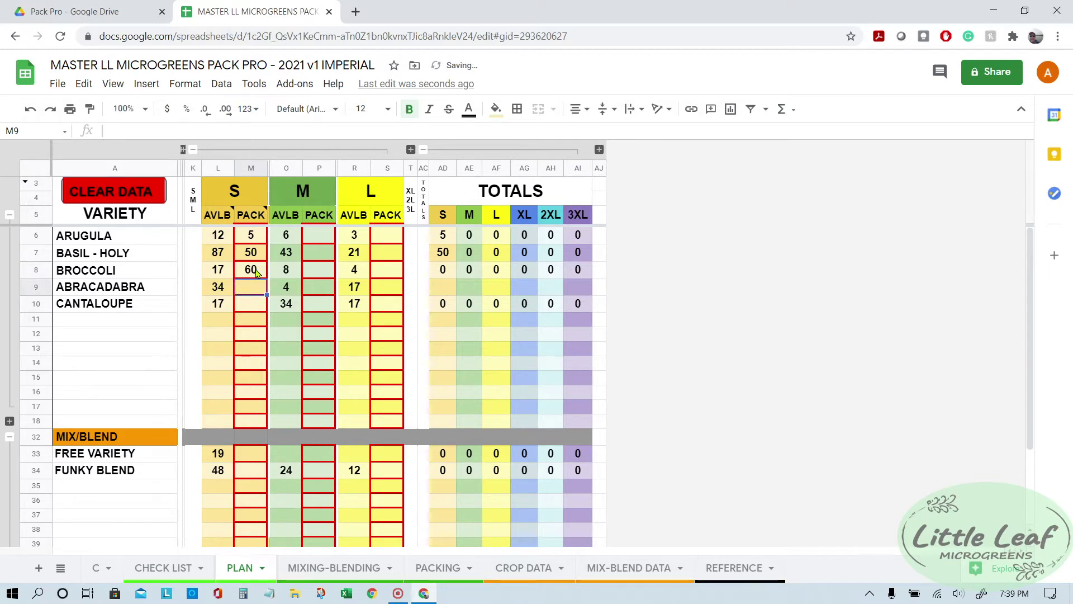
{"action": "left_click", "coordinate": [257, 273]}
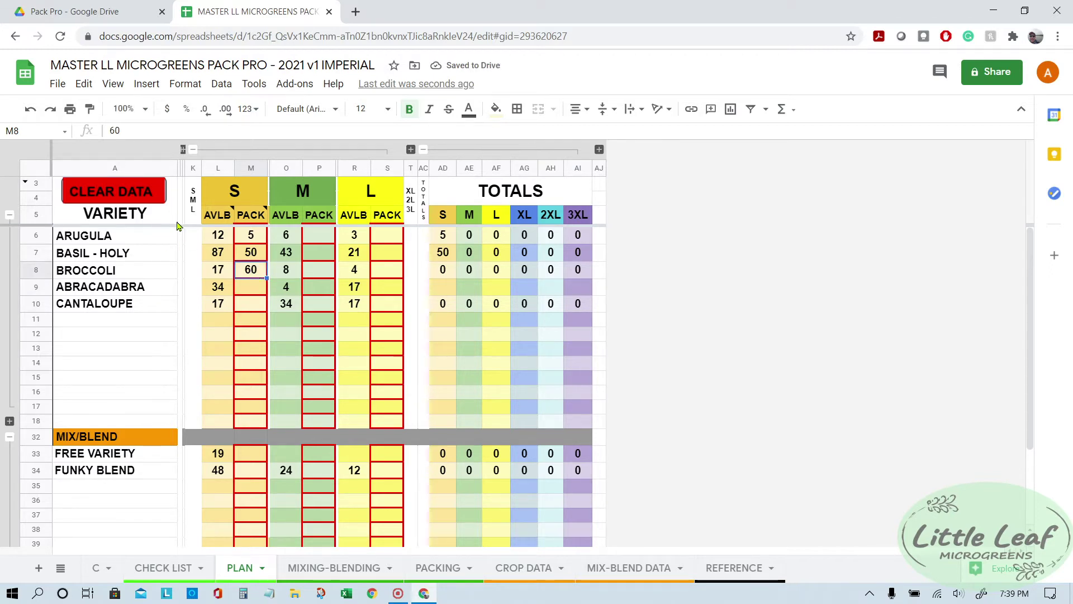
{"action": "left_click_drag", "start_coordinate": [138, 243], "coordinate": [155, 419]}
Step: On CROP DATA, sort the VARIETY column A to Z
{"action": "left_click", "coordinate": [164, 567]}
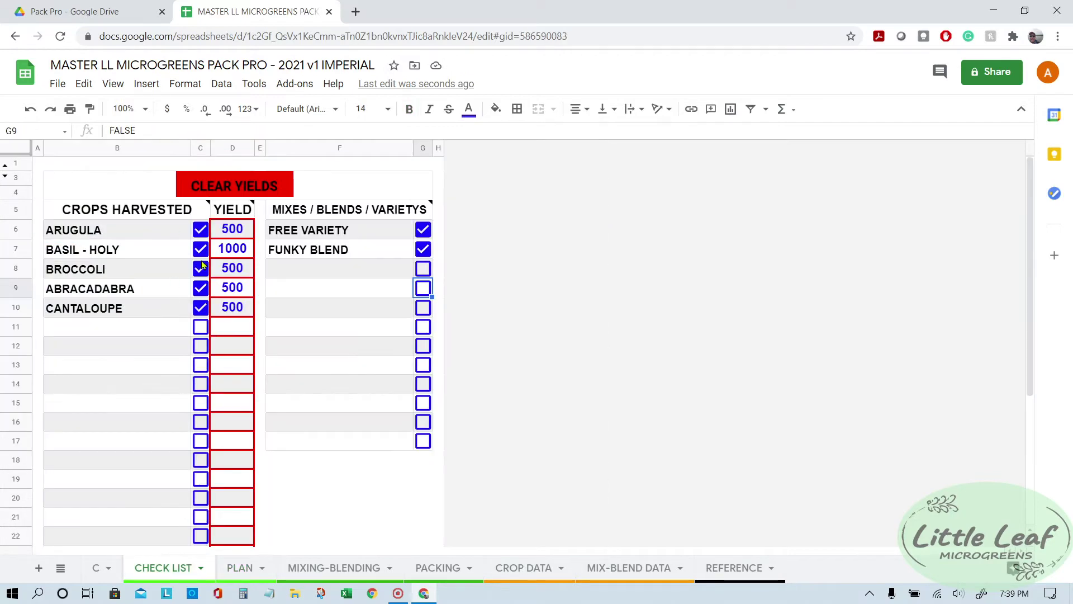
{"action": "left_click", "coordinate": [240, 568]}
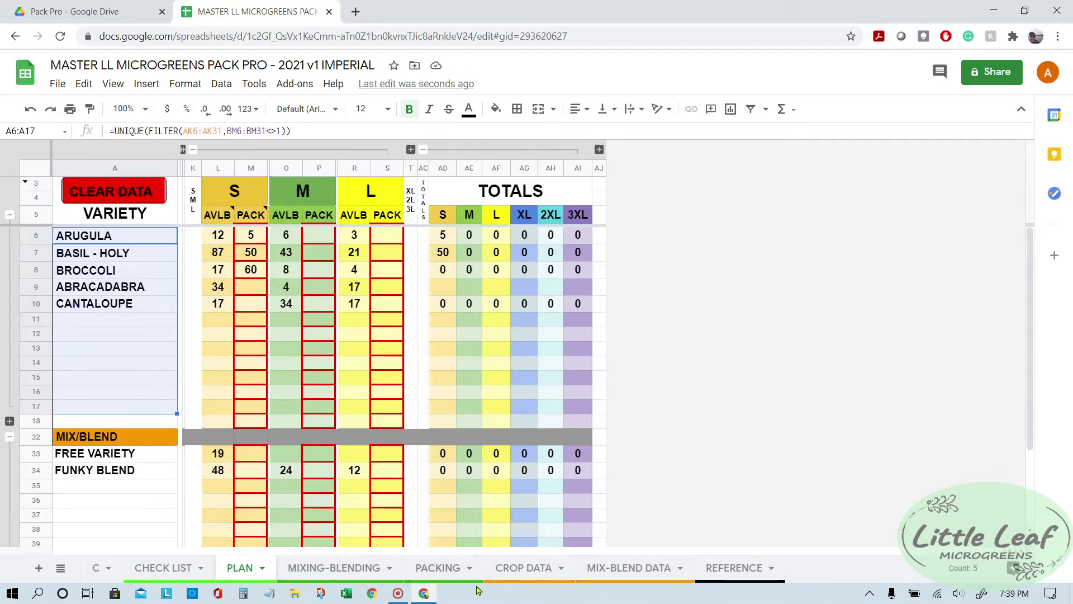
{"action": "left_click", "coordinate": [520, 568]}
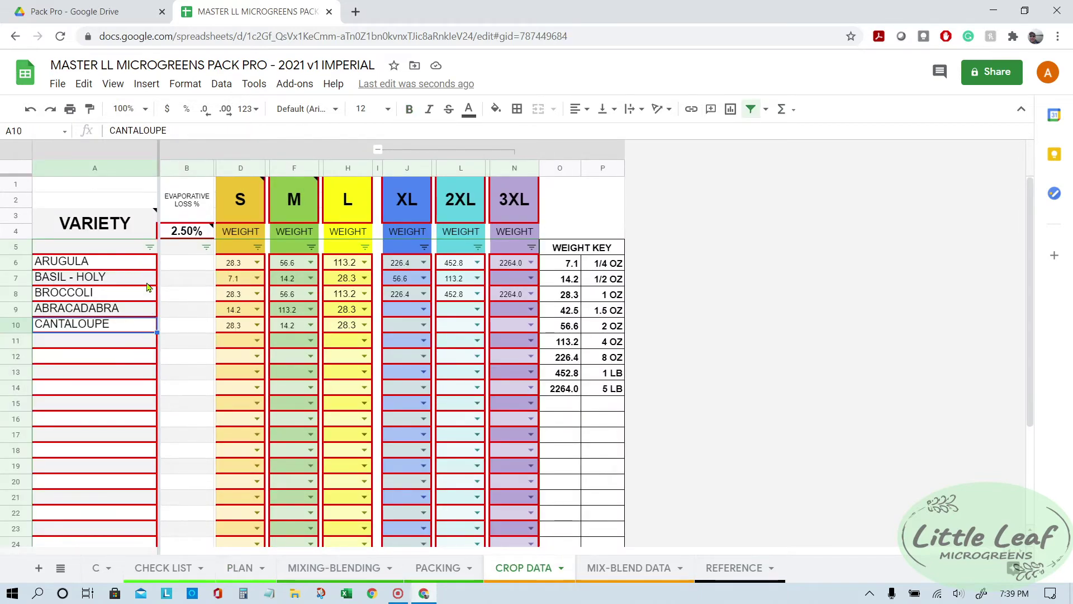
{"action": "left_click", "coordinate": [150, 248]}
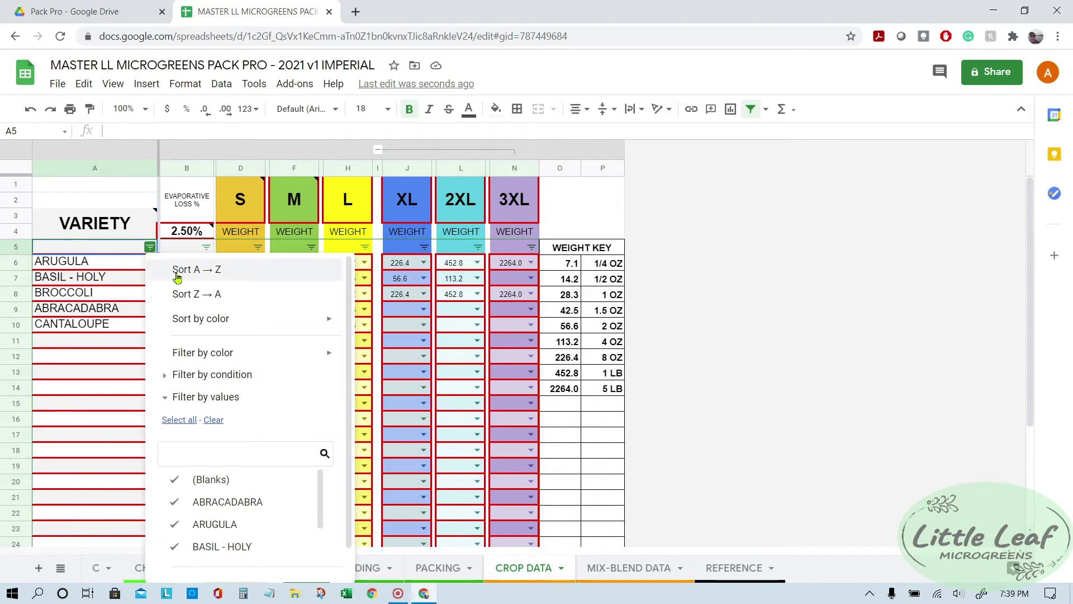
{"action": "left_click", "coordinate": [215, 280]}
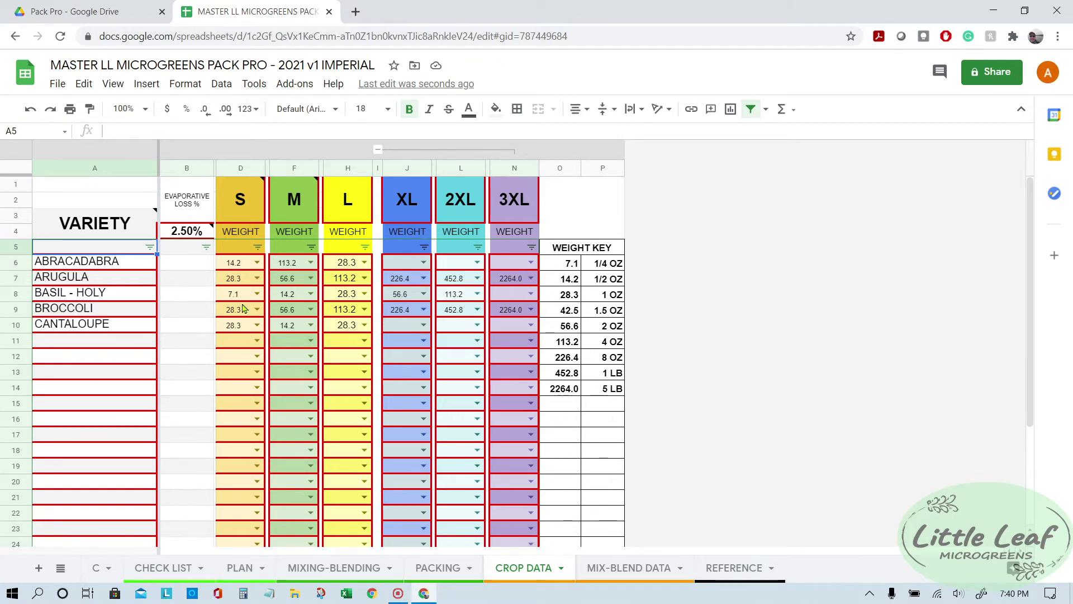
Step: Try a Z to A sort on the variety column, then restore A to Z order
{"action": "left_click", "coordinate": [150, 251]}
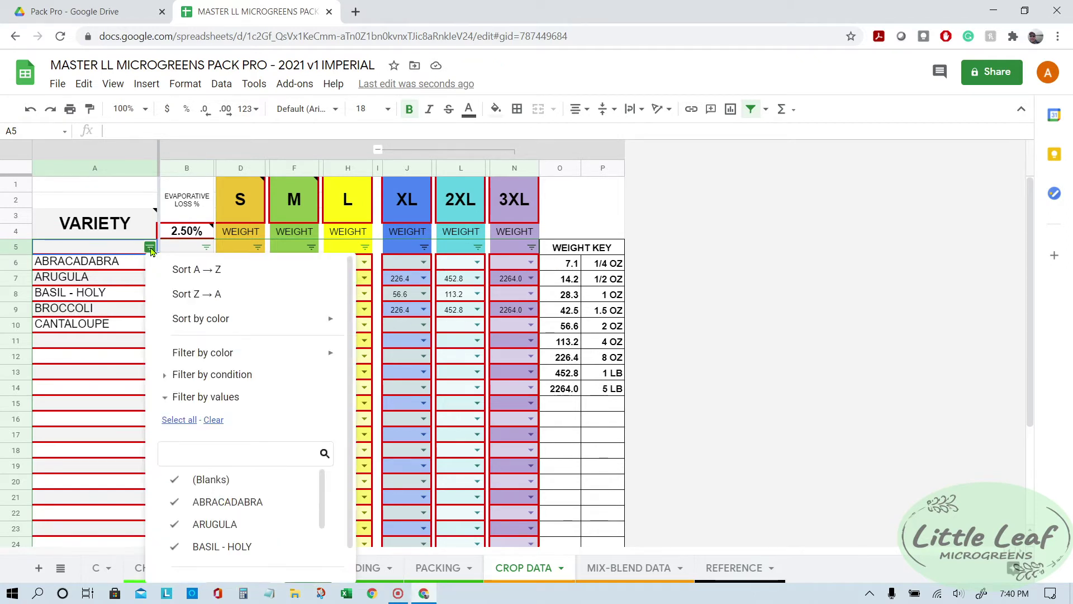
{"action": "left_click", "coordinate": [157, 256]}
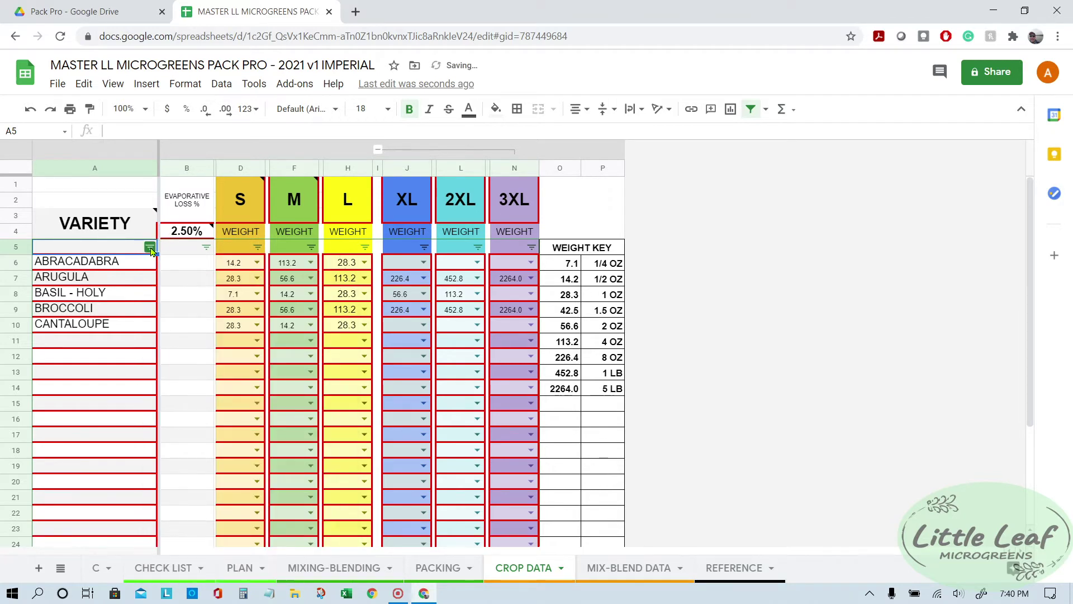
{"action": "left_click", "coordinate": [151, 247]}
{"action": "left_click", "coordinate": [218, 296]}
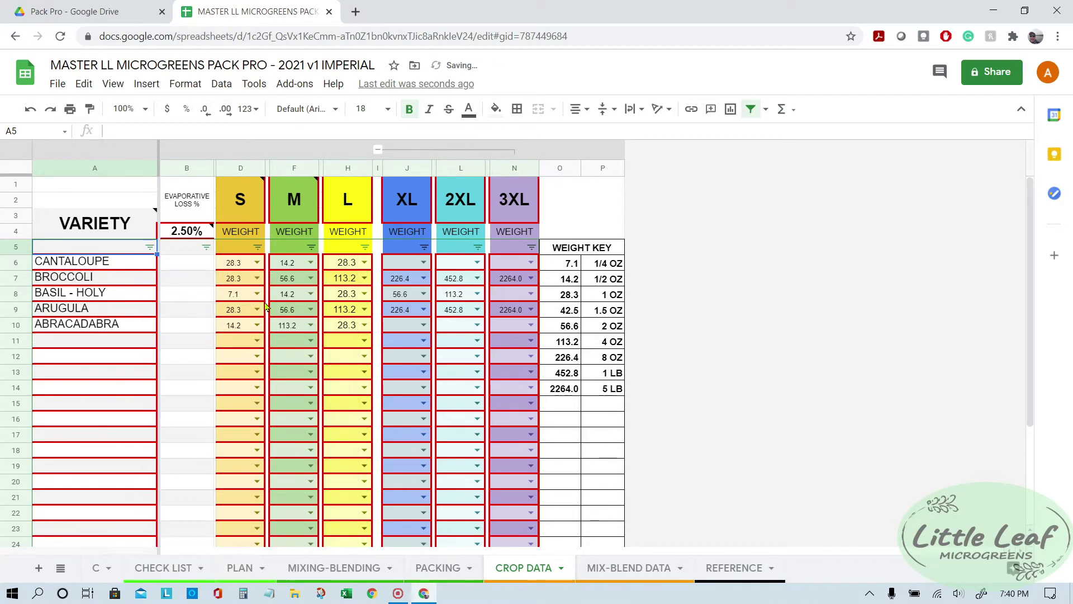
{"action": "left_click", "coordinate": [152, 254]}
{"action": "left_click", "coordinate": [201, 273]}
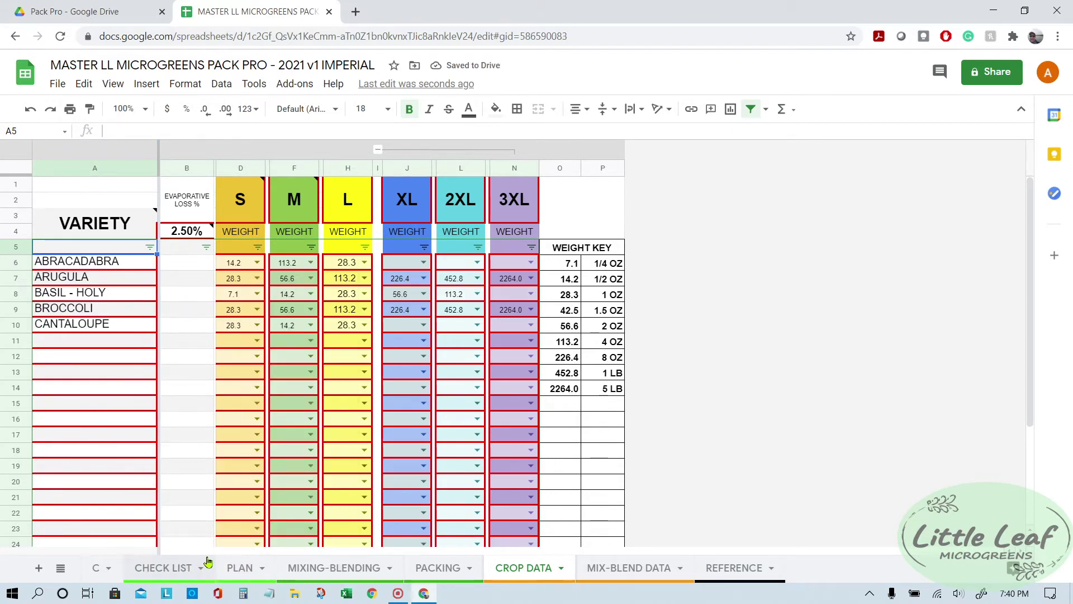
Step: Select the five yield values D6:D10 on the CHECK LIST sheet
{"action": "left_click", "coordinate": [163, 567]}
{"action": "left_click_drag", "start_coordinate": [229, 227], "coordinate": [239, 302]}
{"action": "right_click", "coordinate": [251, 268]}
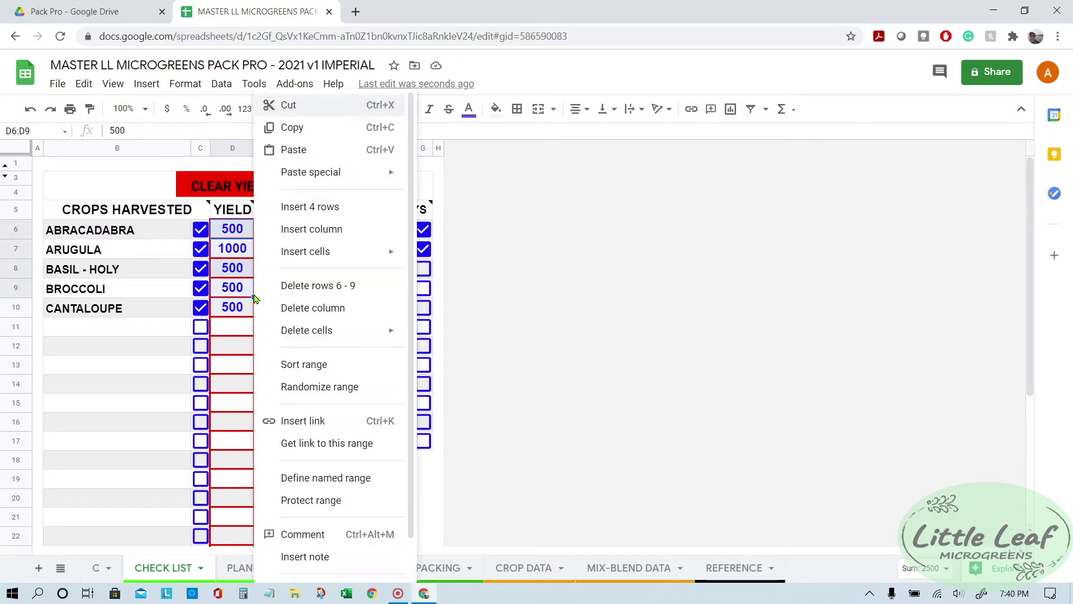
{"action": "key", "text": "Escape"}
{"action": "left_click_drag", "start_coordinate": [240, 229], "coordinate": [232, 307]}
Step: On PLAN, clear the S pack counts and enter 5, 10 and 30 in M6:M8
{"action": "left_click", "coordinate": [240, 568]}
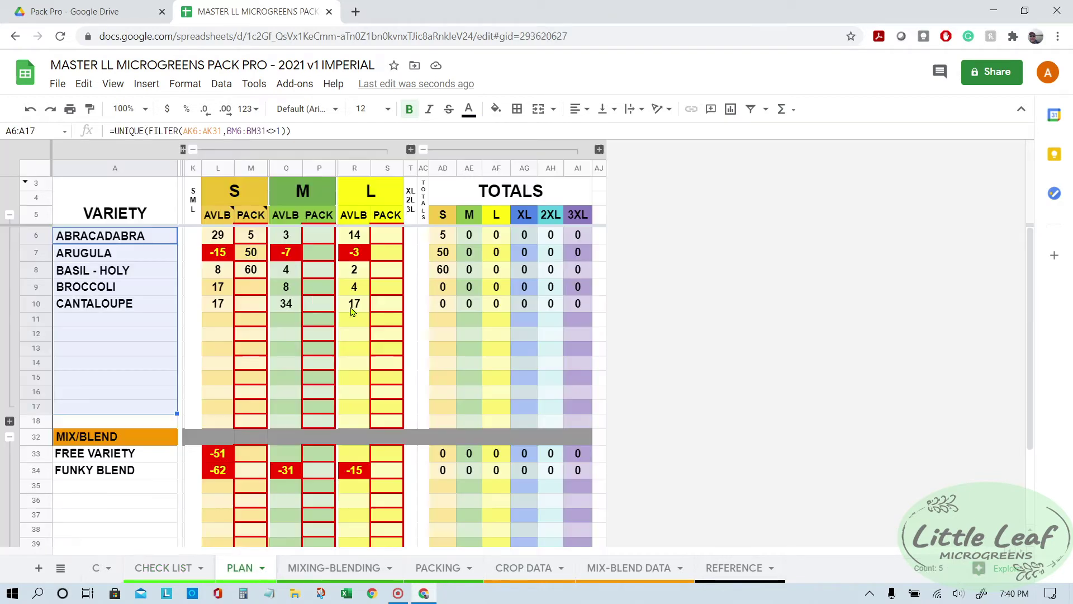
{"action": "left_click_drag", "start_coordinate": [256, 235], "coordinate": [255, 271]}
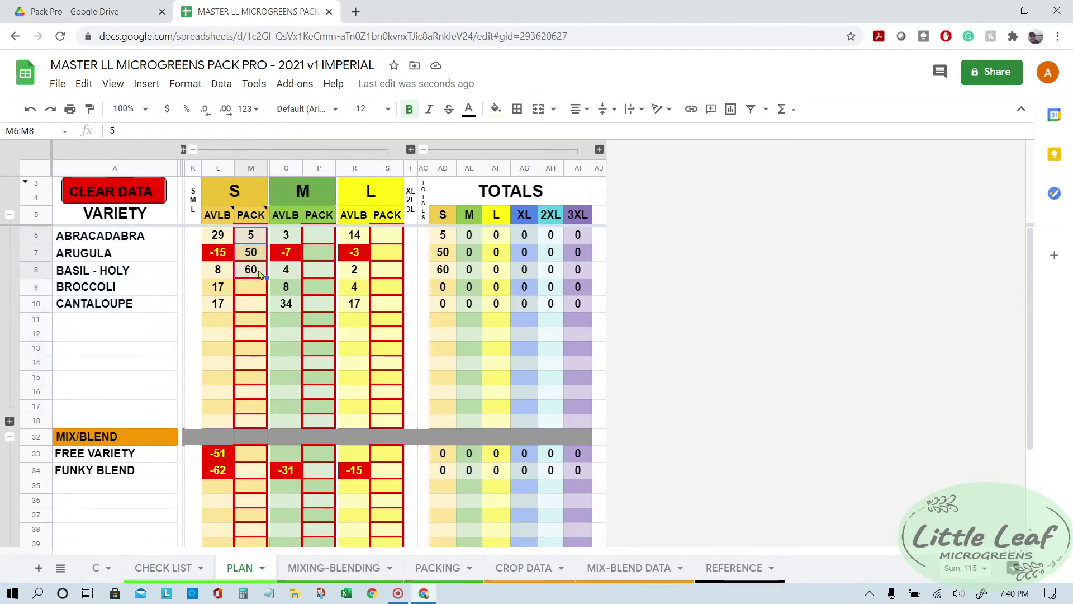
{"action": "key", "text": "Delete"}
{"action": "left_click", "coordinate": [253, 235]}
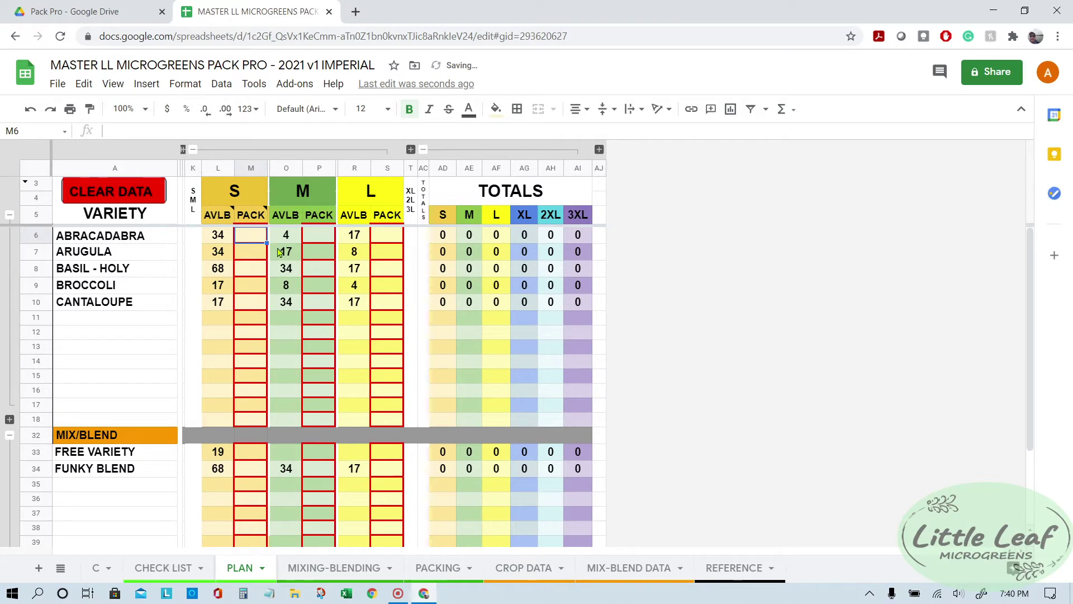
{"action": "type", "text": "5"}
{"action": "key", "text": "Return"}
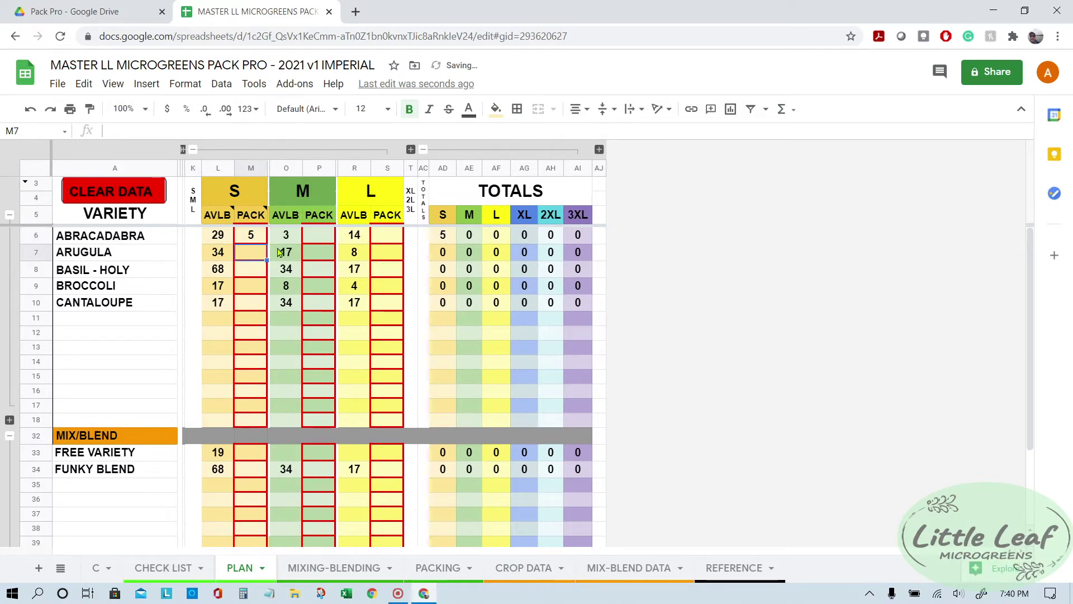
{"action": "type", "text": "10"}
{"action": "key", "text": "Return"}
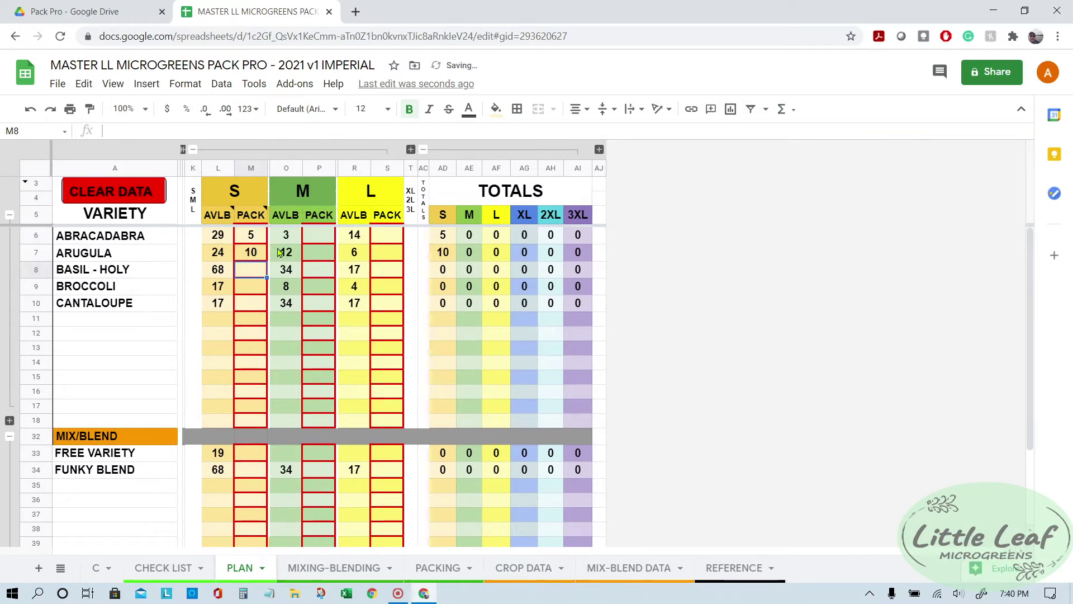
{"action": "type", "text": "30"}
{"action": "key", "text": "Return"}
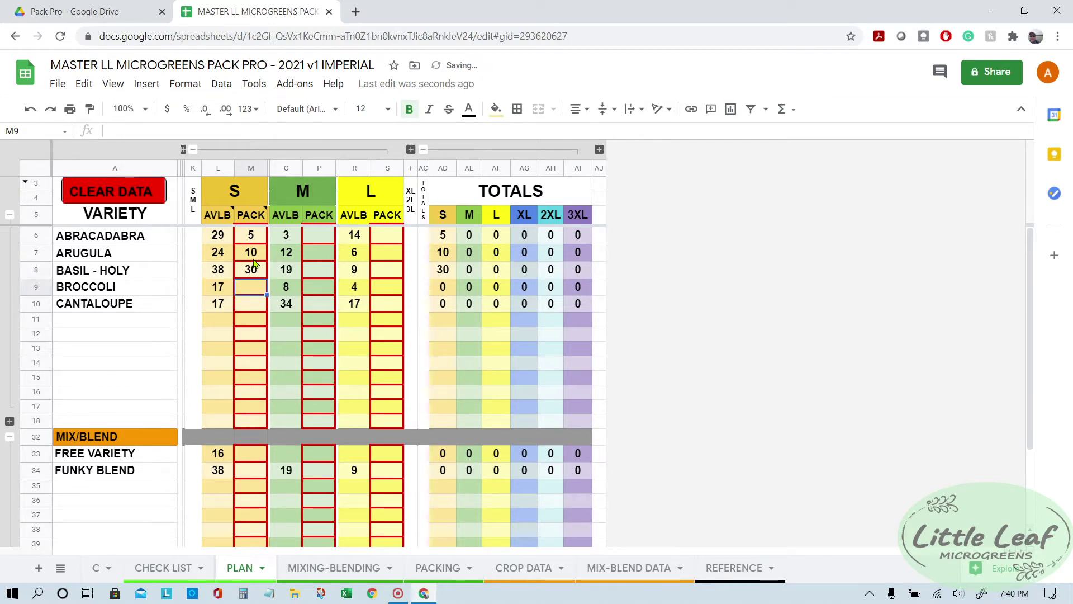
Step: Enter 10 as the S pack count in M9 and review M6:M10
{"action": "left_click", "coordinate": [249, 287]}
{"action": "type", "text": "10"}
{"action": "key", "text": "Return"}
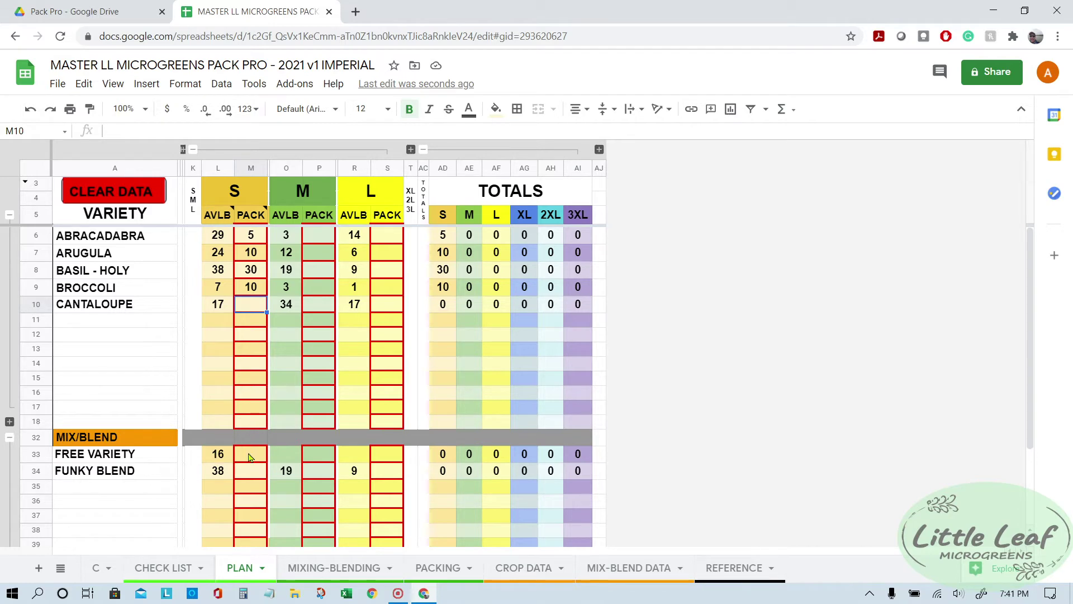
{"action": "left_click", "coordinate": [250, 457]}
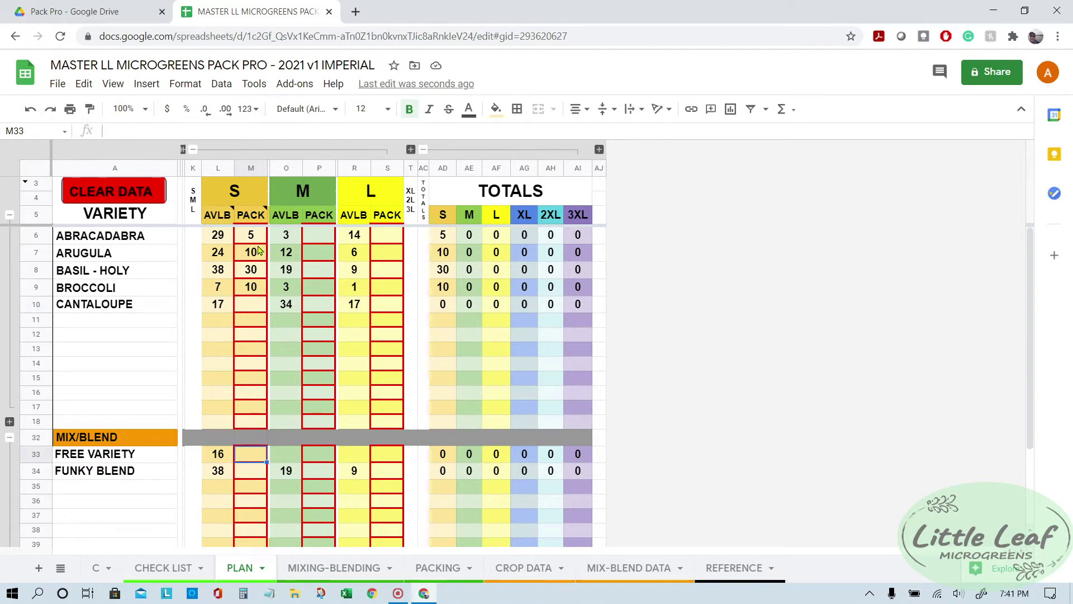
{"action": "left_click_drag", "start_coordinate": [228, 239], "coordinate": [254, 305]}
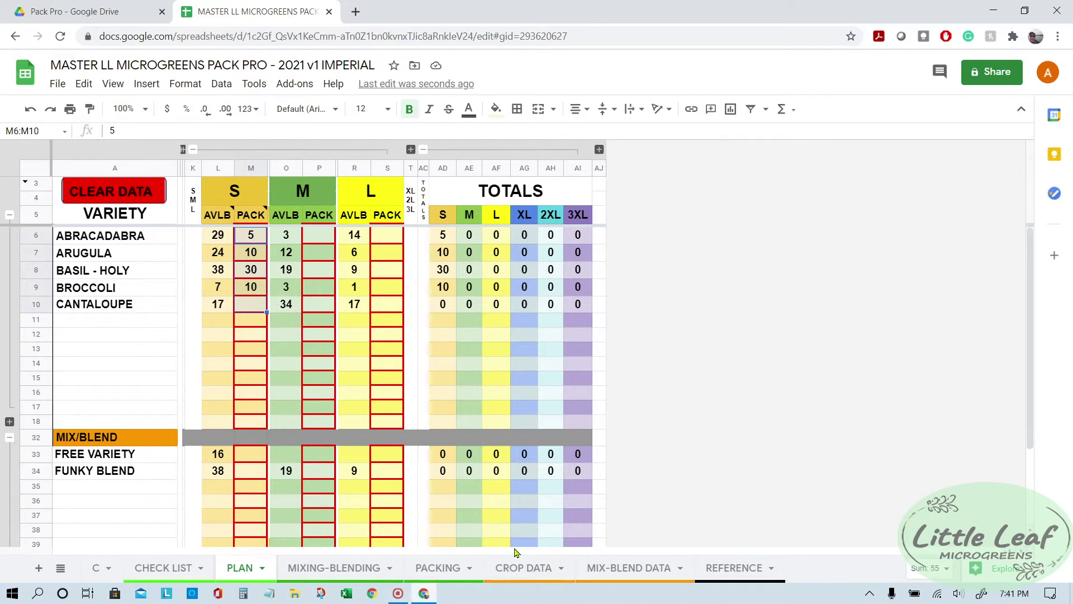
{"action": "left_click", "coordinate": [525, 568]}
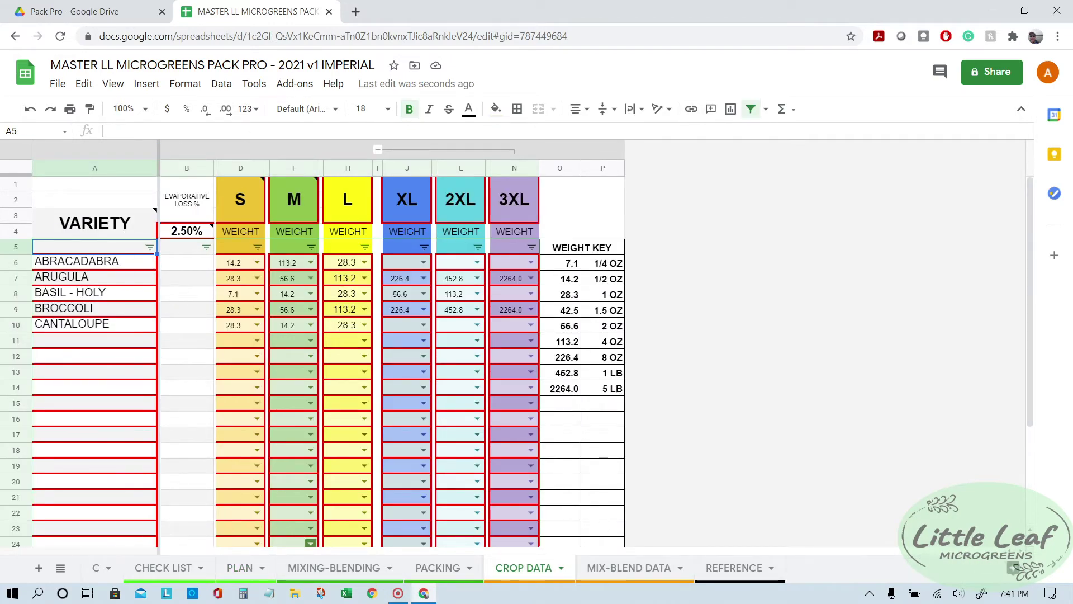
Step: Sort MIX-BLEND DATA's blend names A to Z, then select the names in A3:A14
{"action": "left_click", "coordinate": [626, 574]}
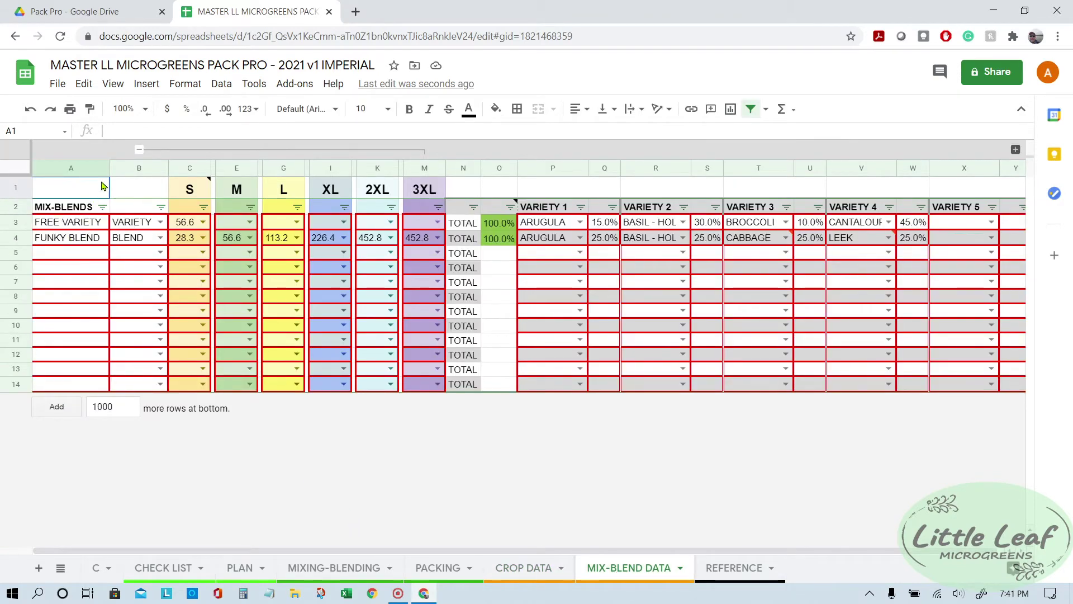
{"action": "left_click", "coordinate": [102, 207]}
{"action": "left_click", "coordinate": [120, 229]}
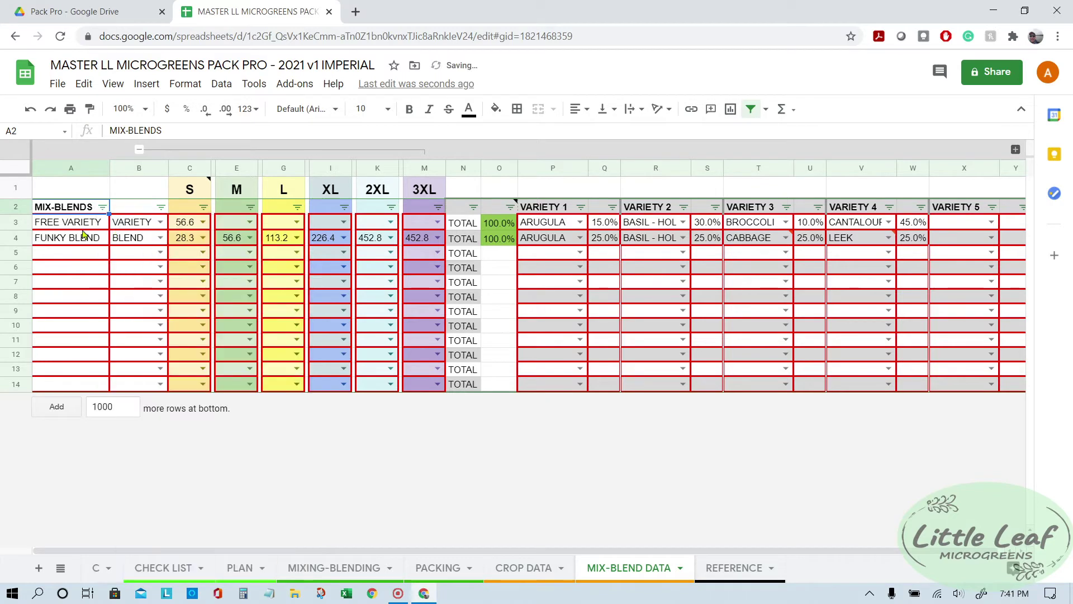
{"action": "left_click", "coordinate": [83, 256]}
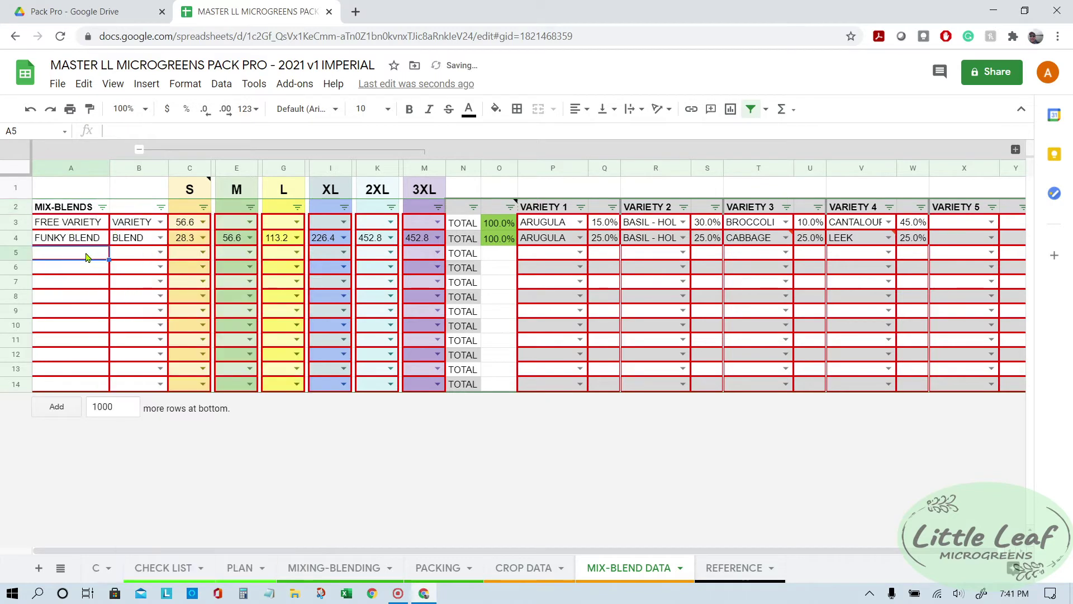
{"action": "left_click", "coordinate": [102, 207]}
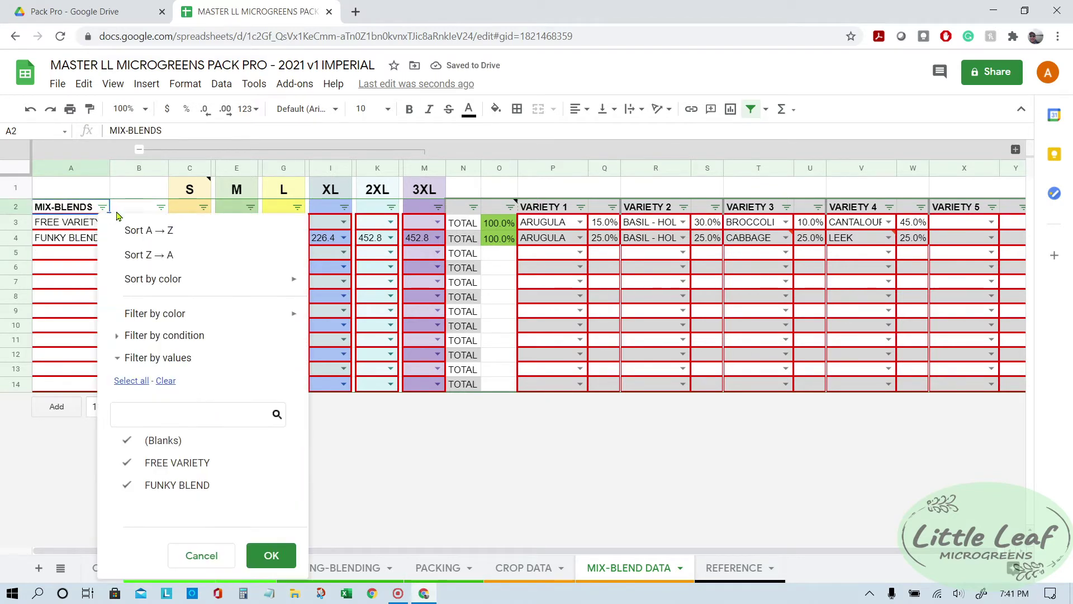
{"action": "left_click", "coordinate": [167, 231]}
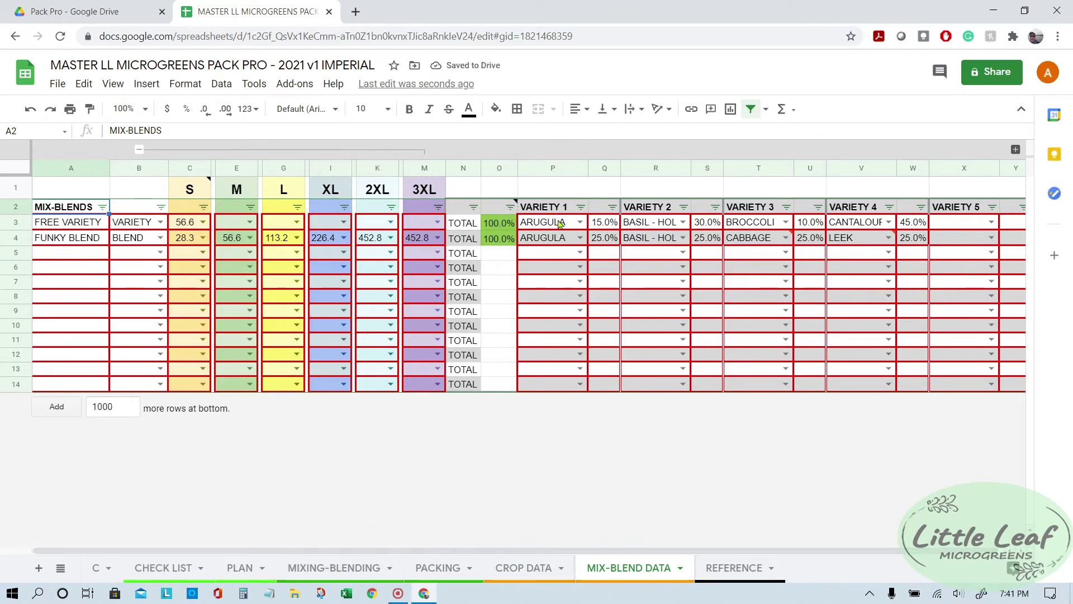
{"action": "left_click_drag", "start_coordinate": [568, 223], "coordinate": [971, 227]}
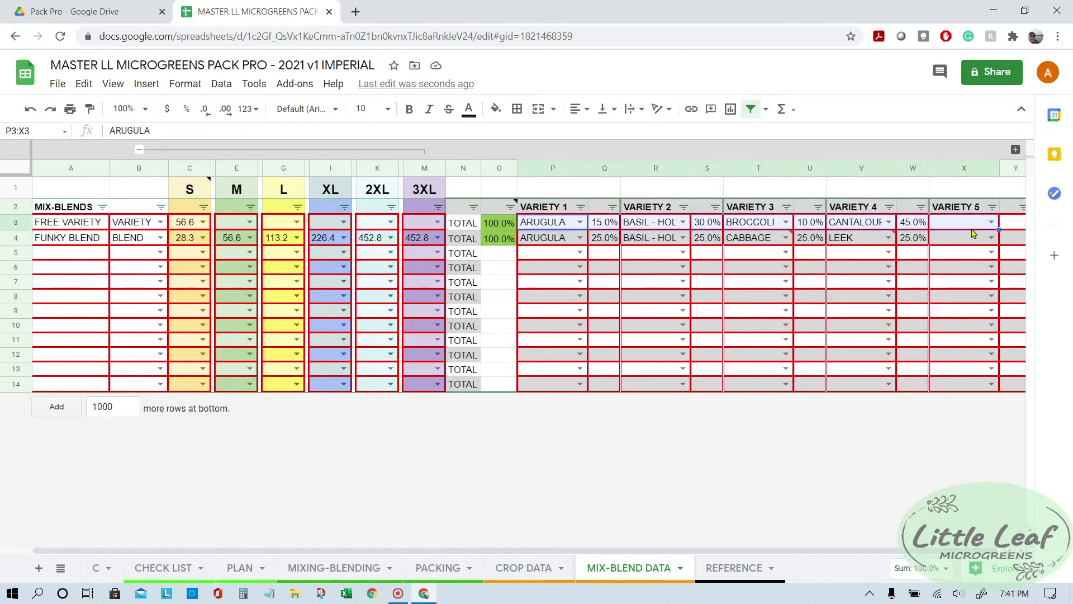
{"action": "left_click", "coordinate": [68, 228]}
{"action": "left_click_drag", "start_coordinate": [67, 235], "coordinate": [79, 385]}
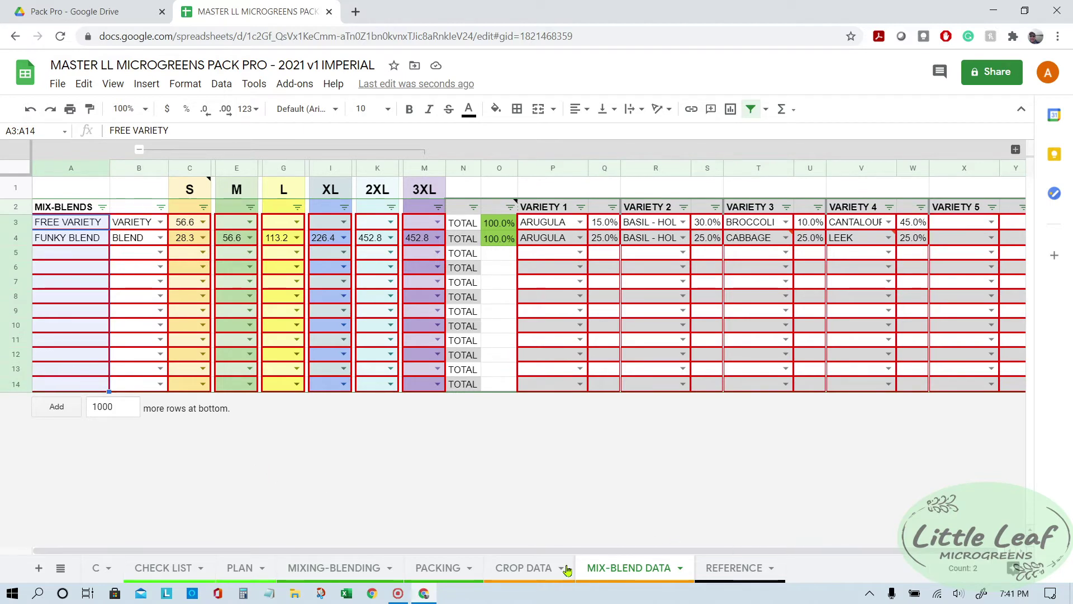
{"action": "left_click", "coordinate": [744, 566]}
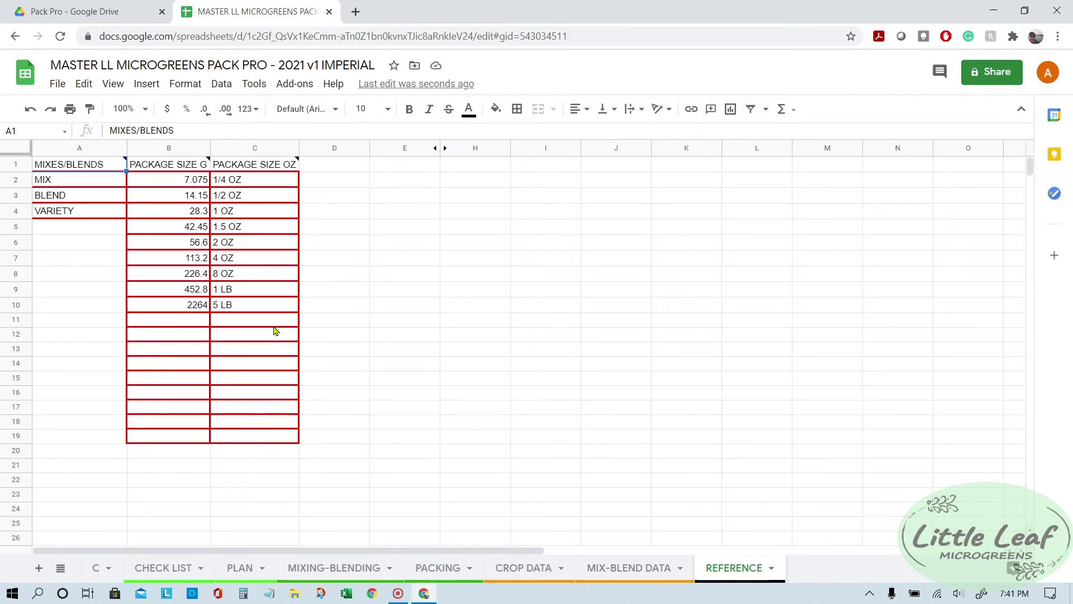
{"action": "left_click_drag", "start_coordinate": [185, 179], "coordinate": [239, 304]}
{"action": "left_click", "coordinate": [187, 175]}
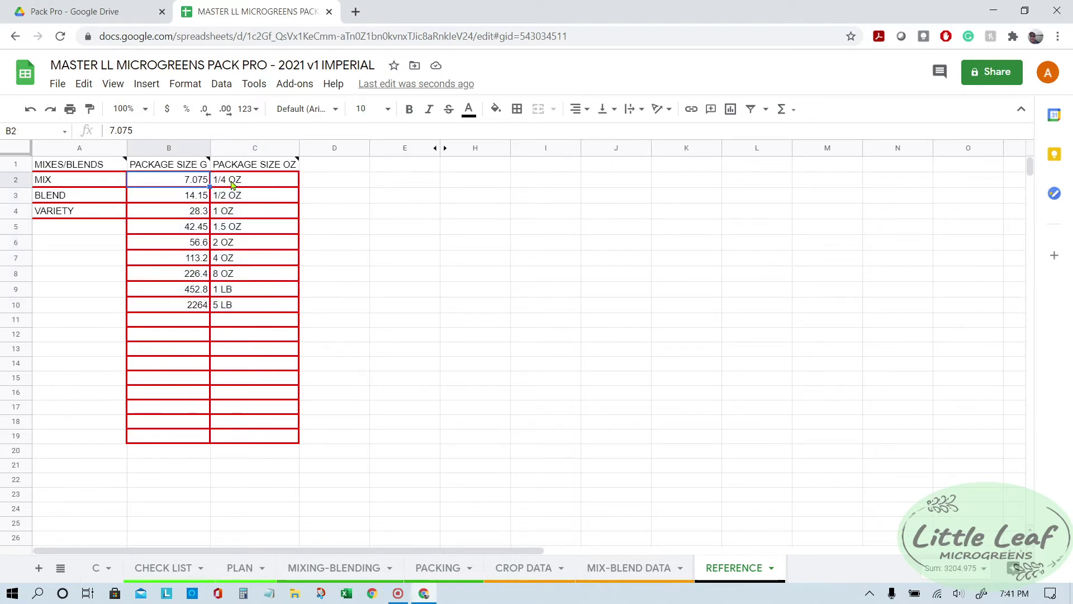
{"action": "left_click", "coordinate": [199, 200]}
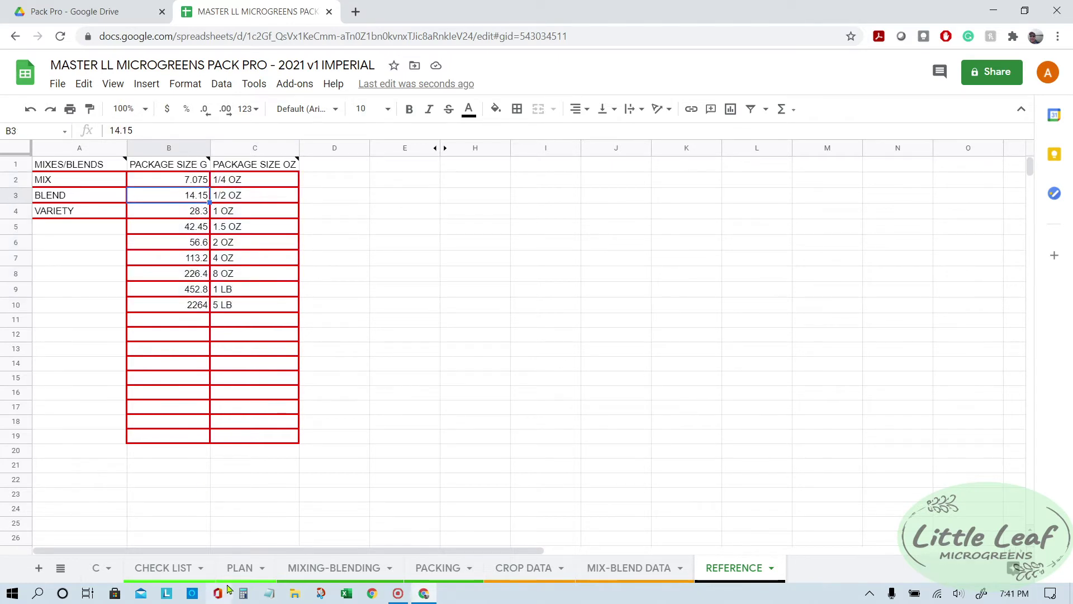
{"action": "left_click", "coordinate": [191, 217]}
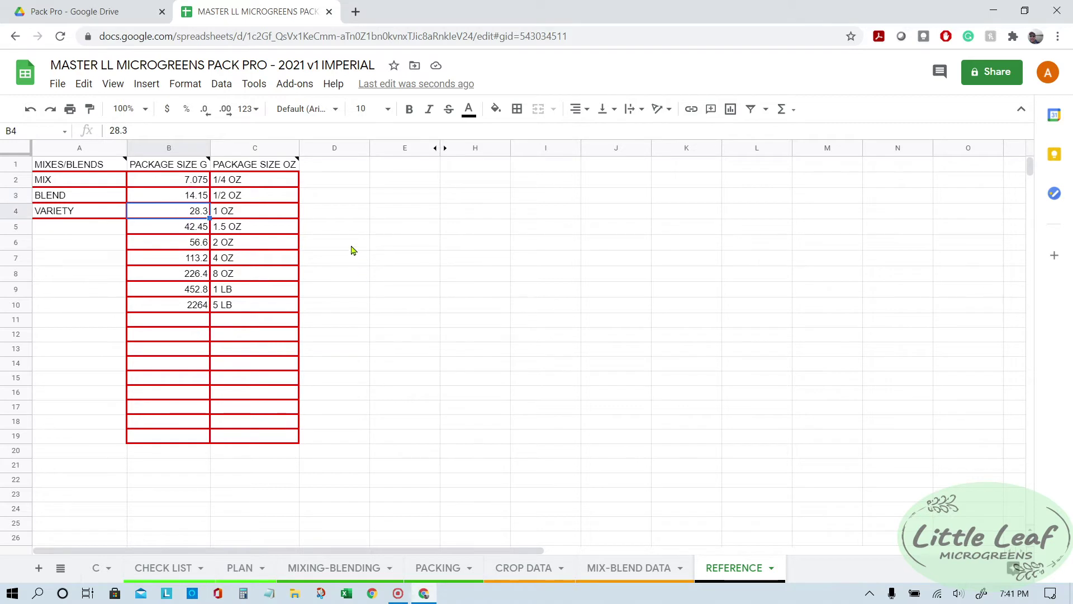
{"action": "left_click", "coordinate": [194, 179]}
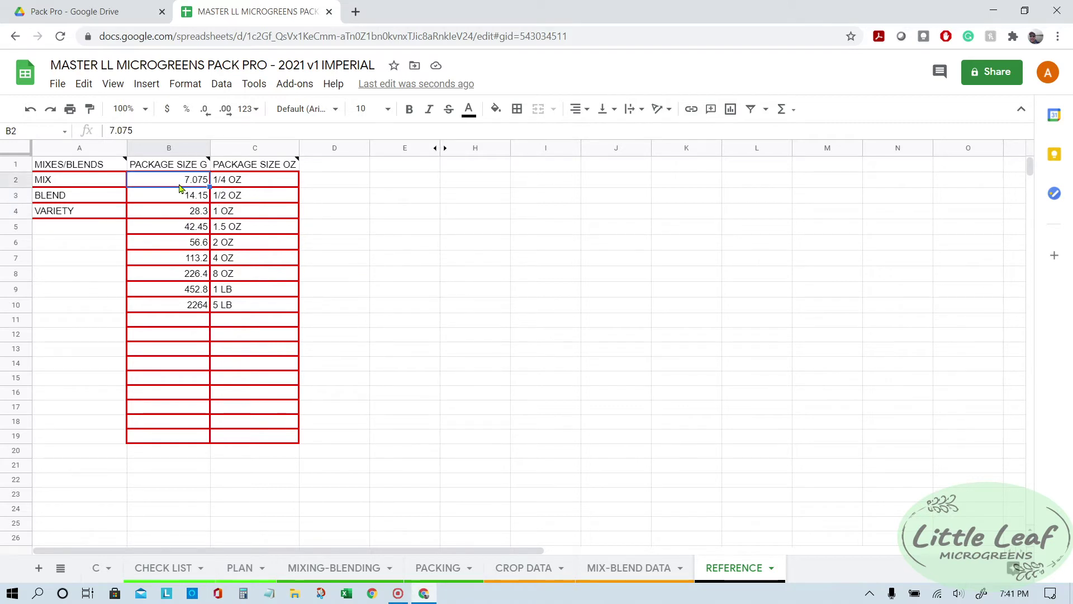
{"action": "left_click", "coordinate": [253, 182]}
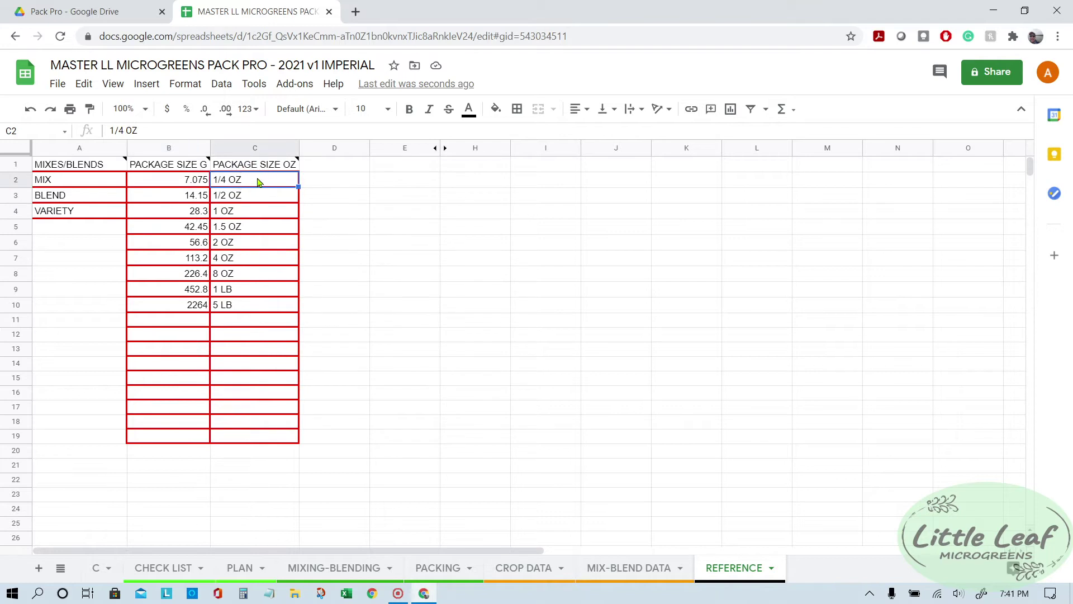
{"action": "left_click", "coordinate": [254, 230]}
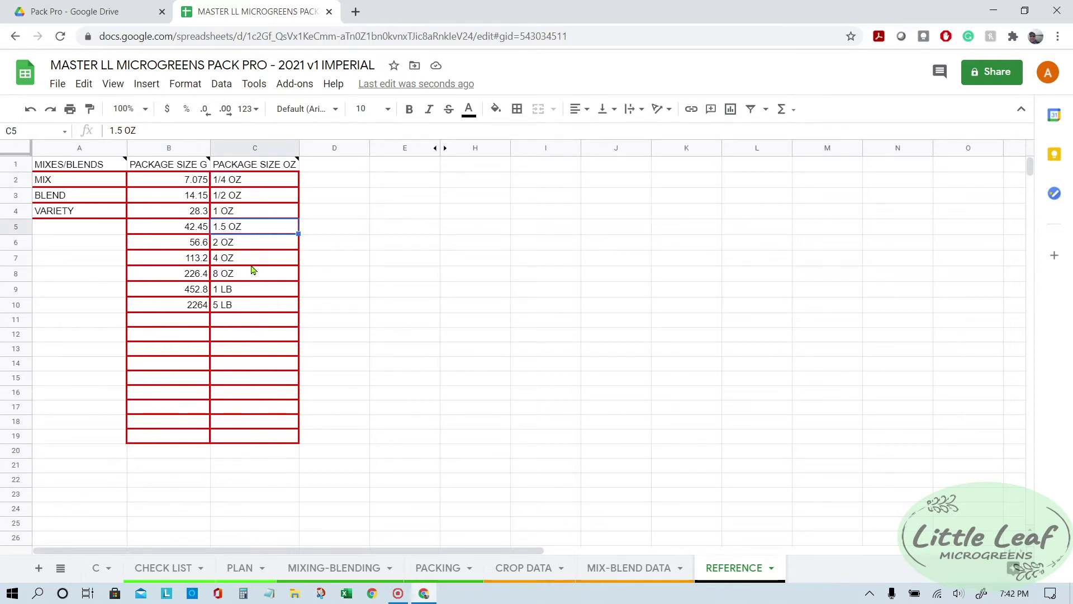
{"action": "left_click", "coordinate": [253, 295]}
{"action": "left_click", "coordinate": [249, 304]}
{"action": "left_click", "coordinate": [249, 217]}
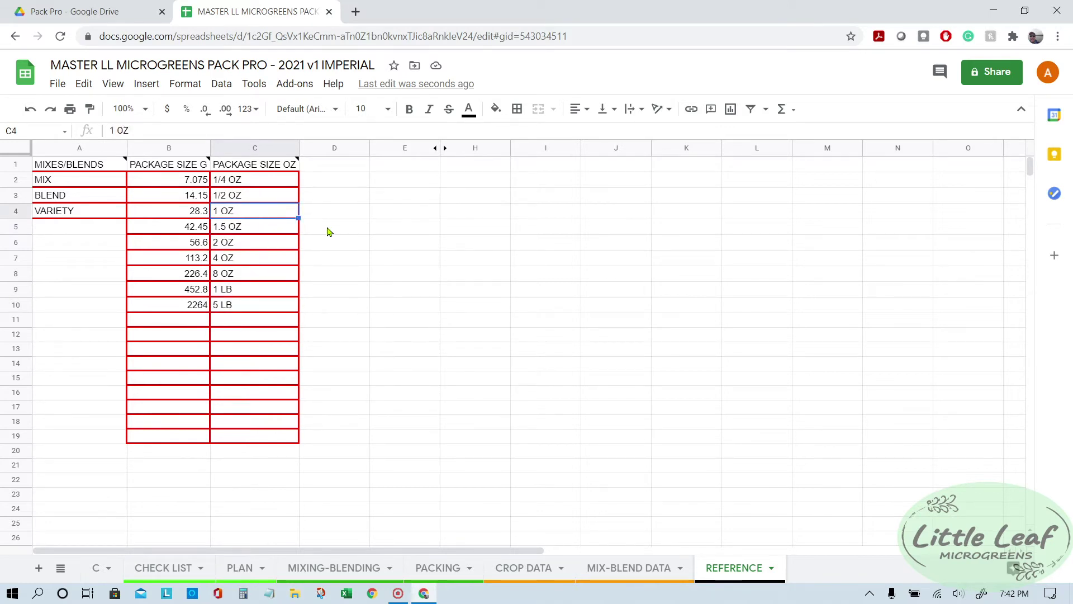
{"action": "left_click", "coordinate": [288, 227]}
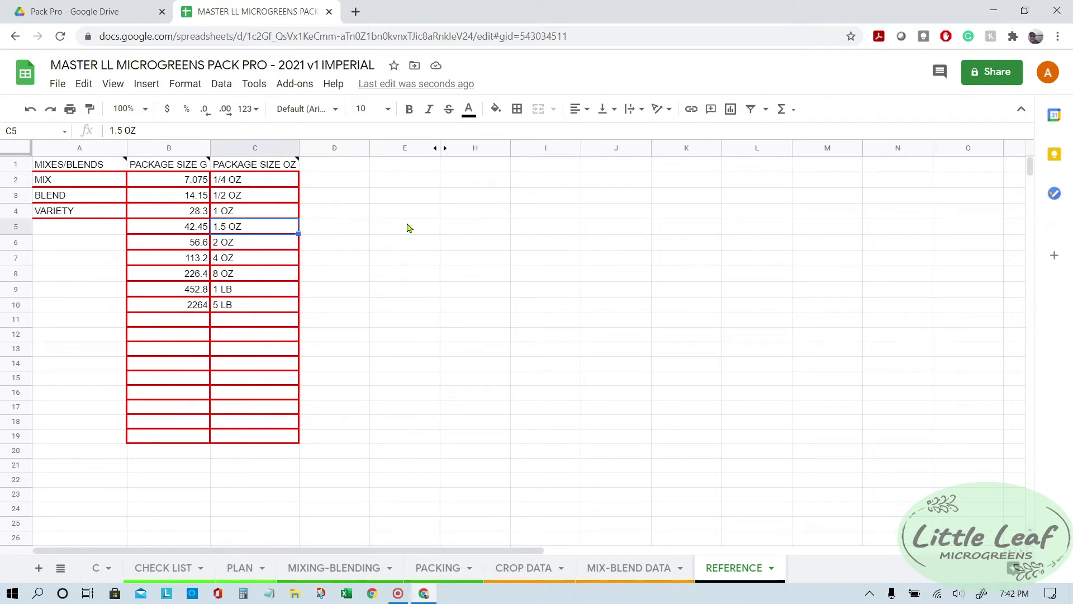
{"action": "left_click_drag", "start_coordinate": [237, 181], "coordinate": [237, 303]}
{"action": "left_click_drag", "start_coordinate": [196, 184], "coordinate": [204, 304]}
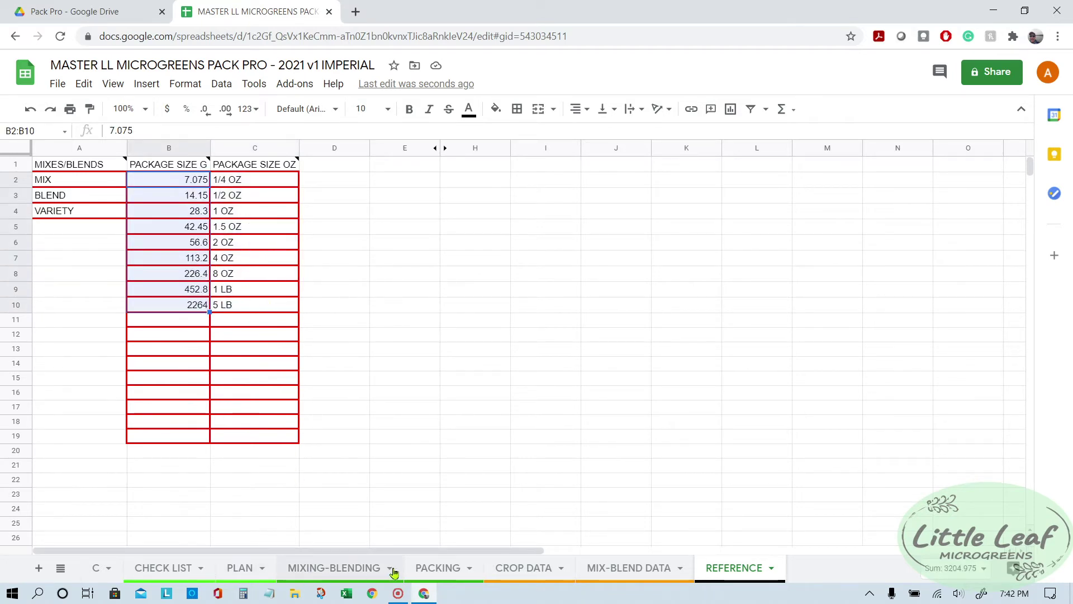
{"action": "left_click", "coordinate": [246, 568]}
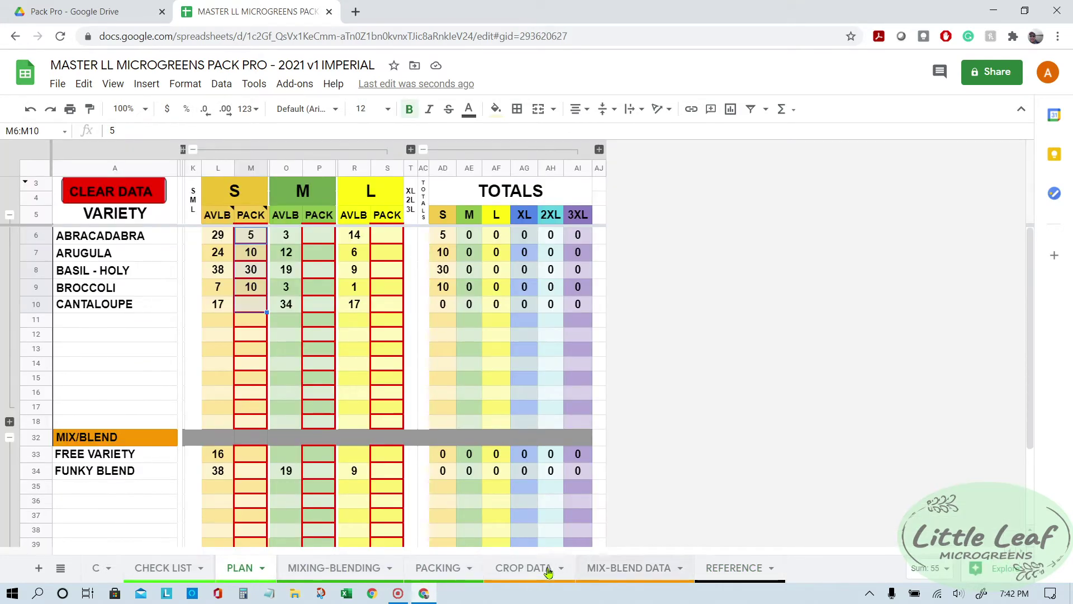
{"action": "left_click", "coordinate": [524, 568]}
{"action": "left_click_drag", "start_coordinate": [582, 249], "coordinate": [608, 388]}
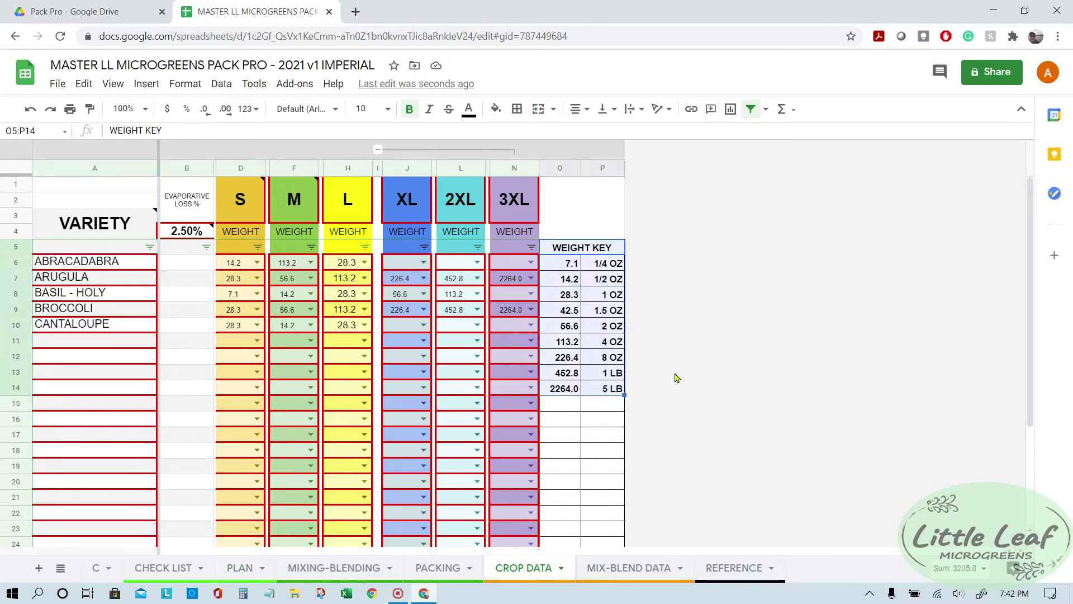
{"action": "key", "text": "ctrl+z"}
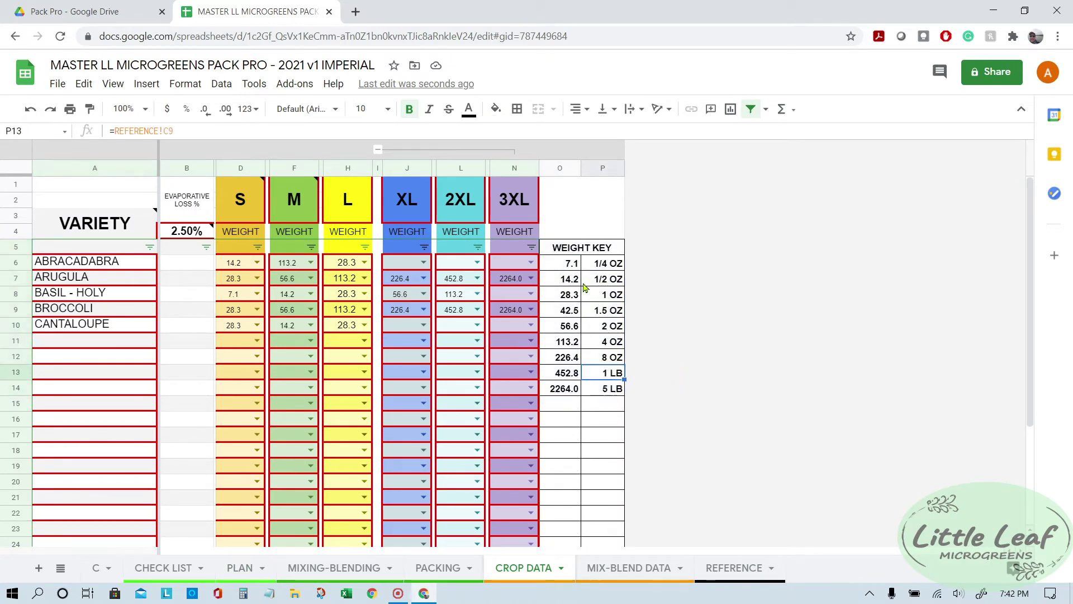
{"action": "left_click_drag", "start_coordinate": [573, 262], "coordinate": [605, 388]}
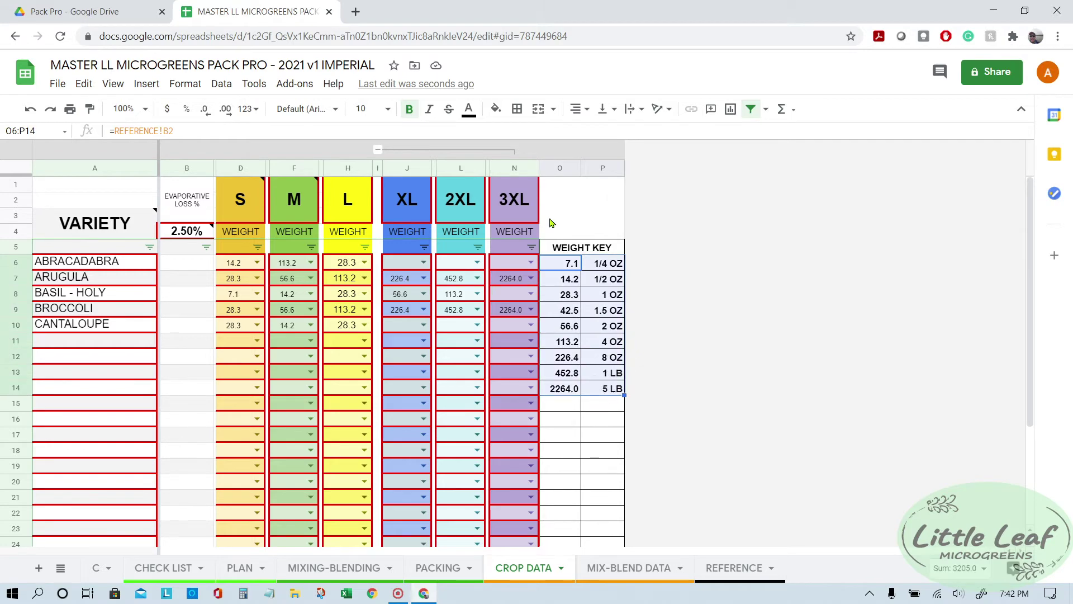
Step: Review the MIX, BLEND and VARIETY type entries on the REFERENCE sheet
{"action": "left_click", "coordinate": [721, 569]}
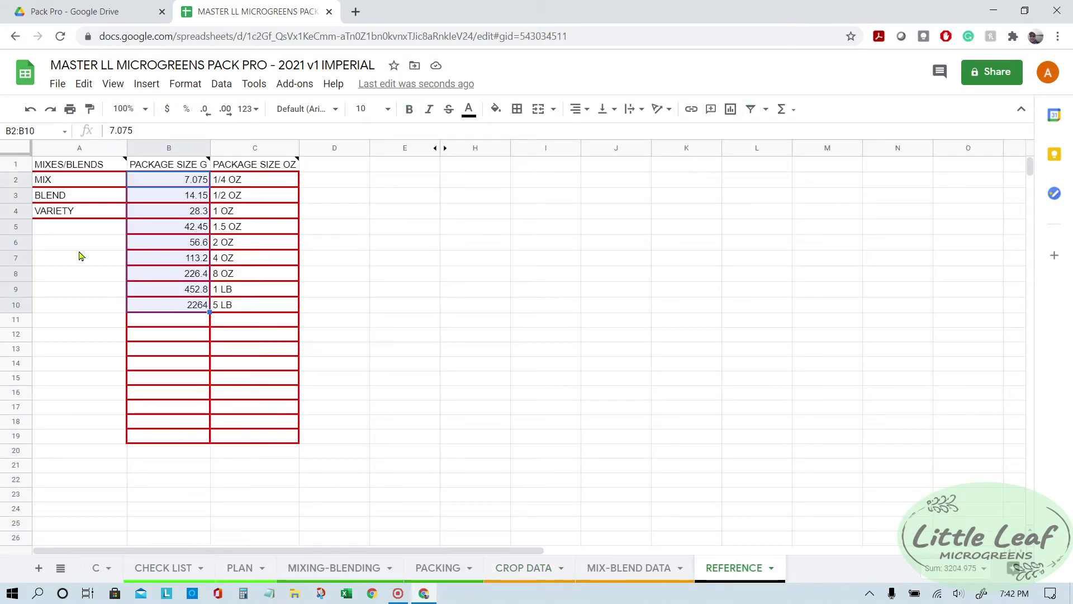
{"action": "left_click_drag", "start_coordinate": [99, 182], "coordinate": [103, 209]}
{"action": "left_click", "coordinate": [101, 182]}
{"action": "left_click", "coordinate": [109, 210]}
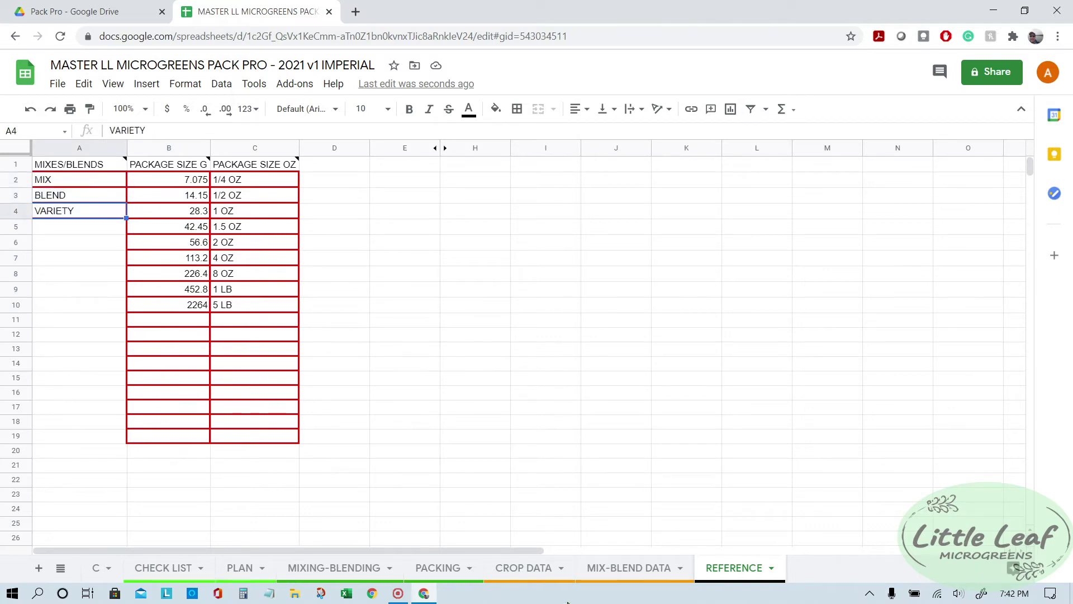
Step: Use the B3 and B4 type dropdowns to set FREE VARIETY to MIX and FUNKY BLEND to VARIETY
{"action": "left_click", "coordinate": [642, 568]}
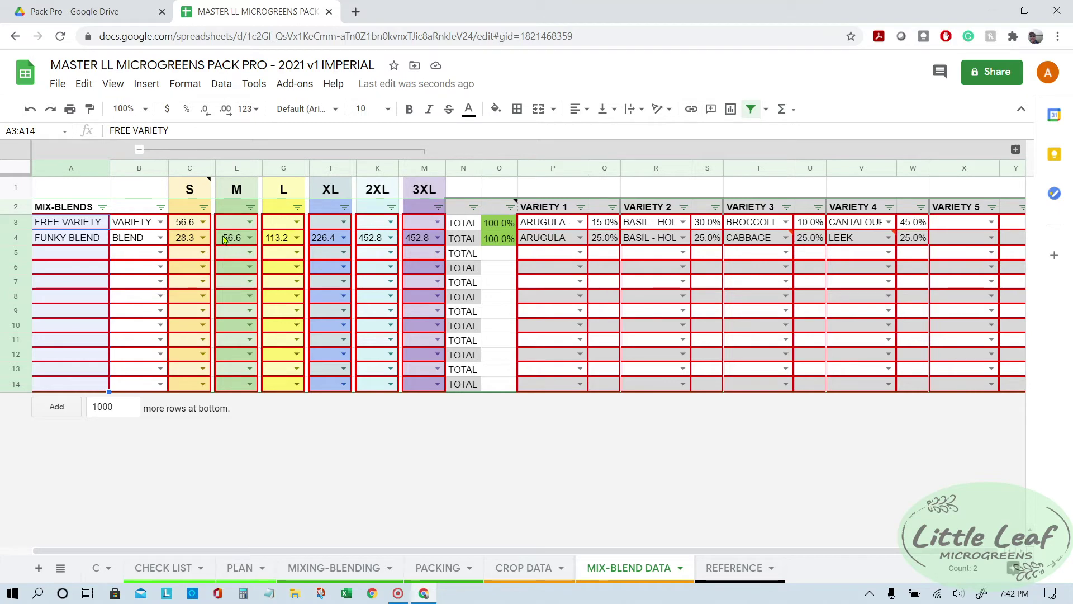
{"action": "left_click", "coordinate": [160, 222]}
{"action": "left_click", "coordinate": [149, 236]}
{"action": "left_click", "coordinate": [162, 222]}
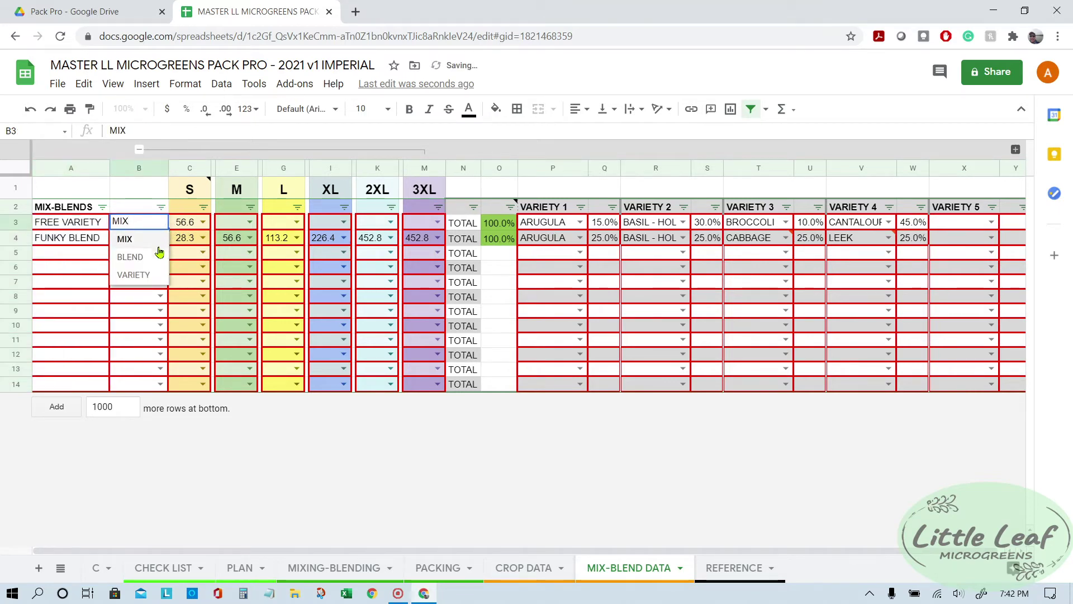
{"action": "left_click", "coordinate": [159, 251]}
{"action": "left_click", "coordinate": [161, 222]}
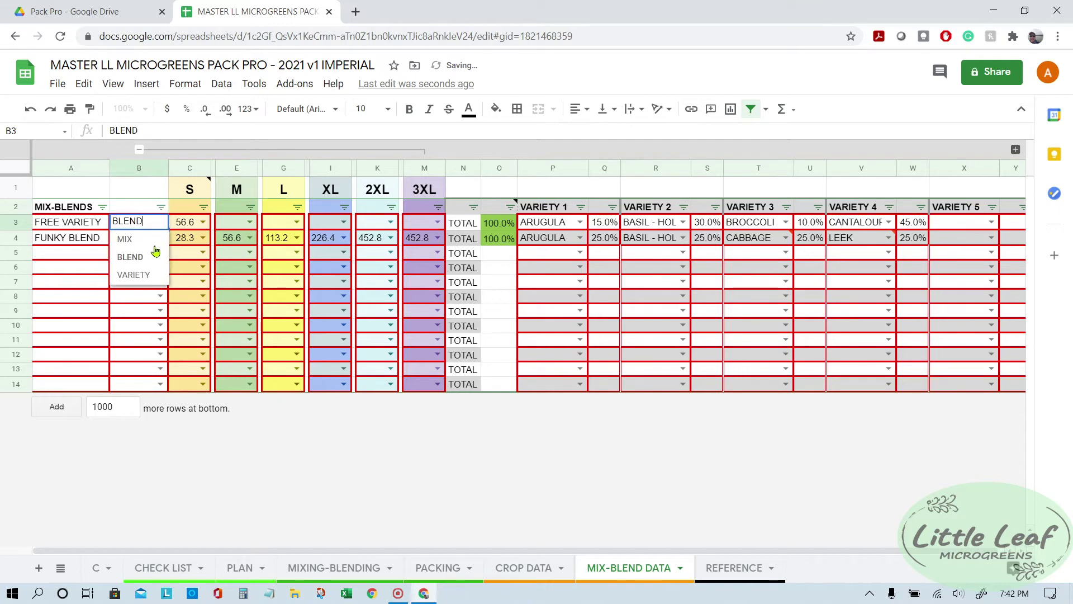
{"action": "left_click", "coordinate": [154, 240]}
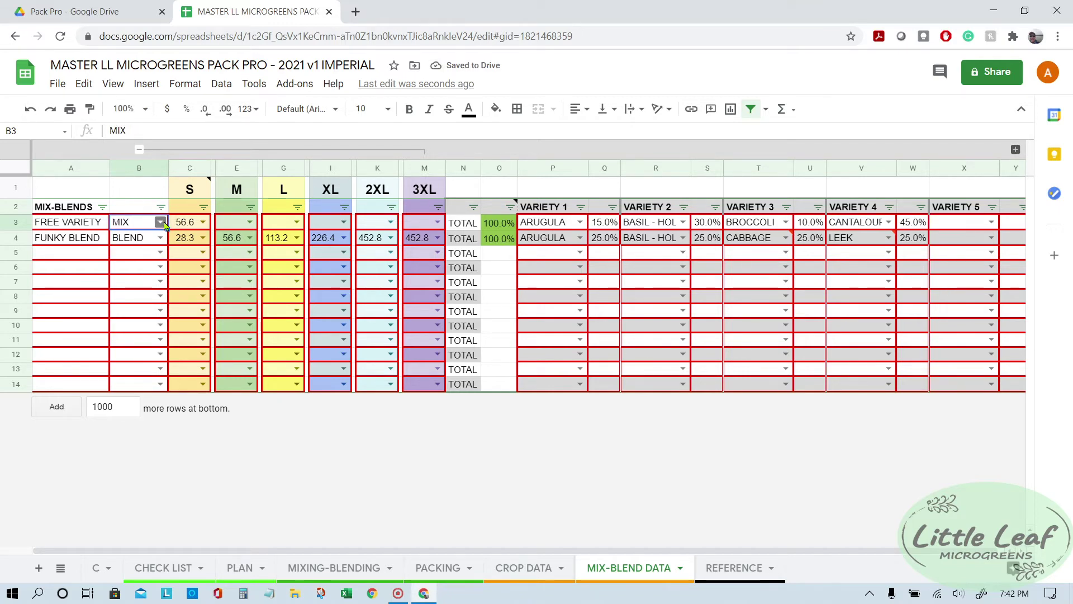
{"action": "left_click", "coordinate": [160, 237]}
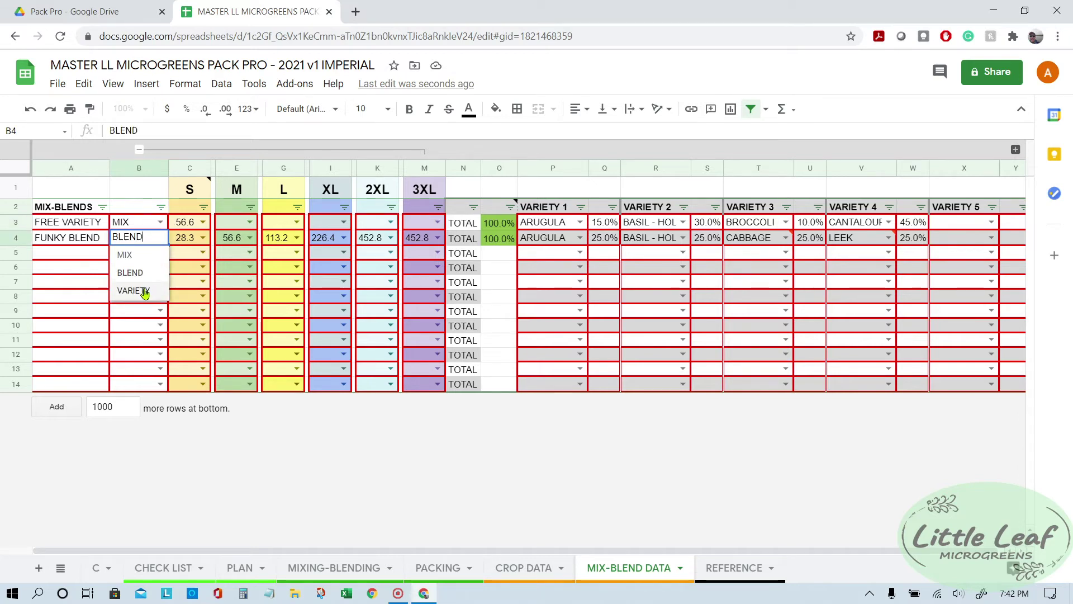
{"action": "left_click", "coordinate": [144, 293]}
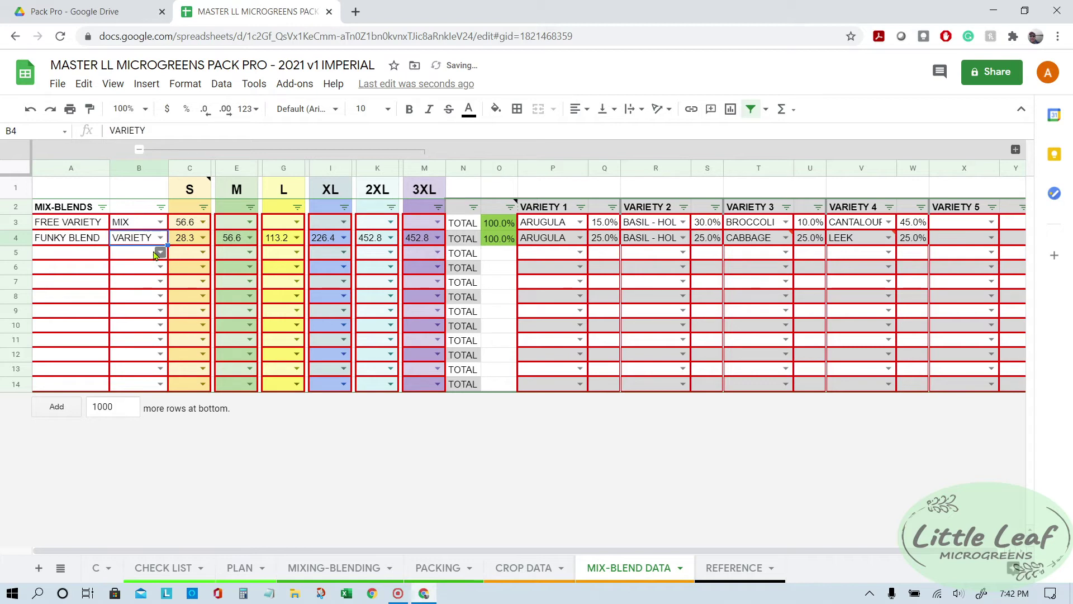
{"action": "left_click", "coordinate": [133, 241]}
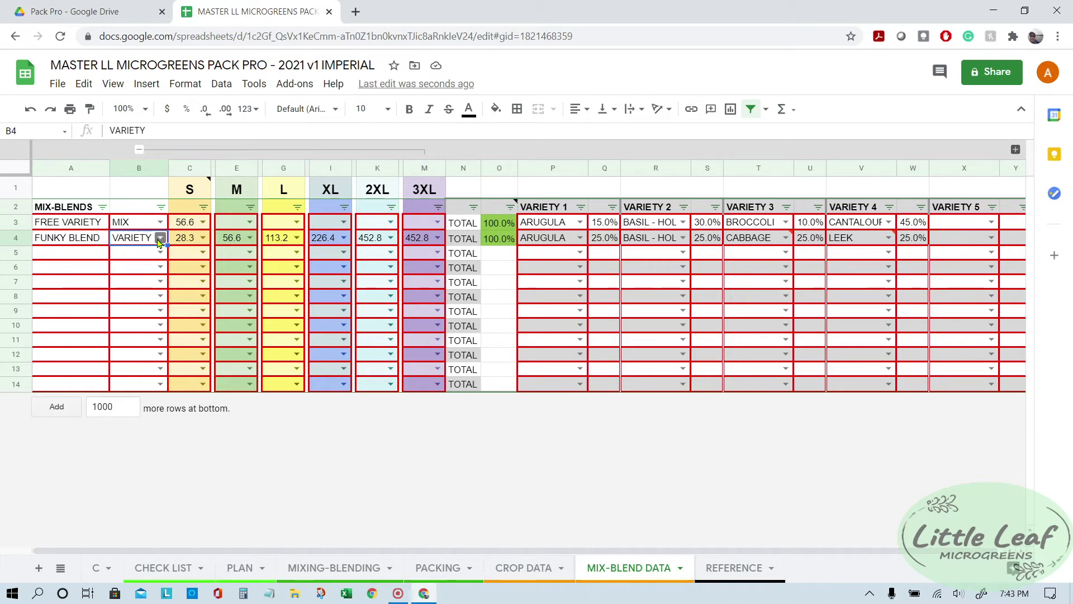
{"action": "left_click", "coordinate": [148, 239]}
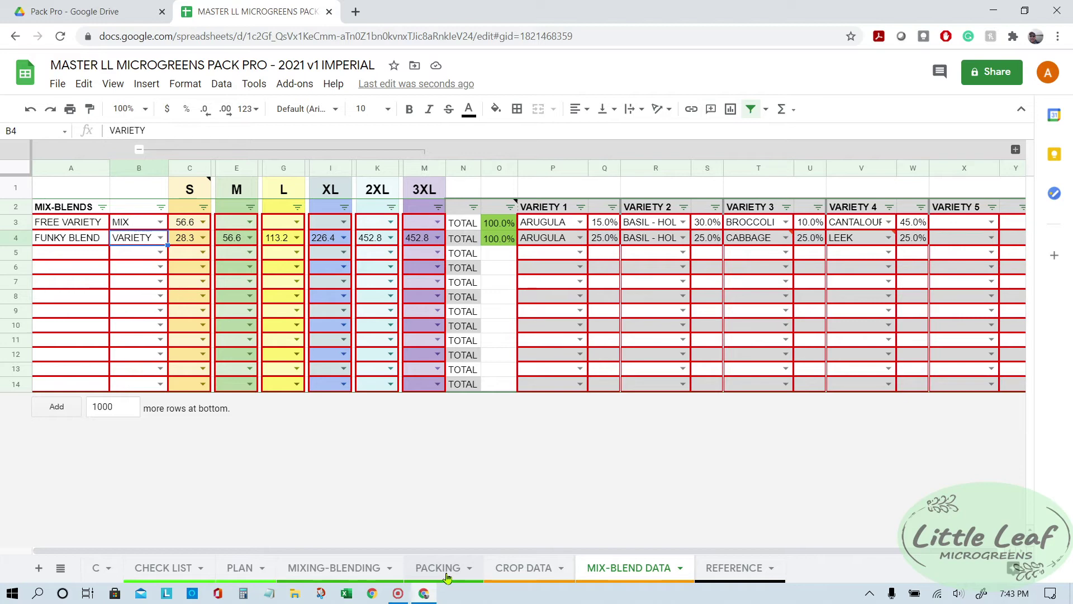
Step: Go to the PACKING sheet and toggle B5's unit from G to Oz and back to G
{"action": "left_click", "coordinate": [522, 568]}
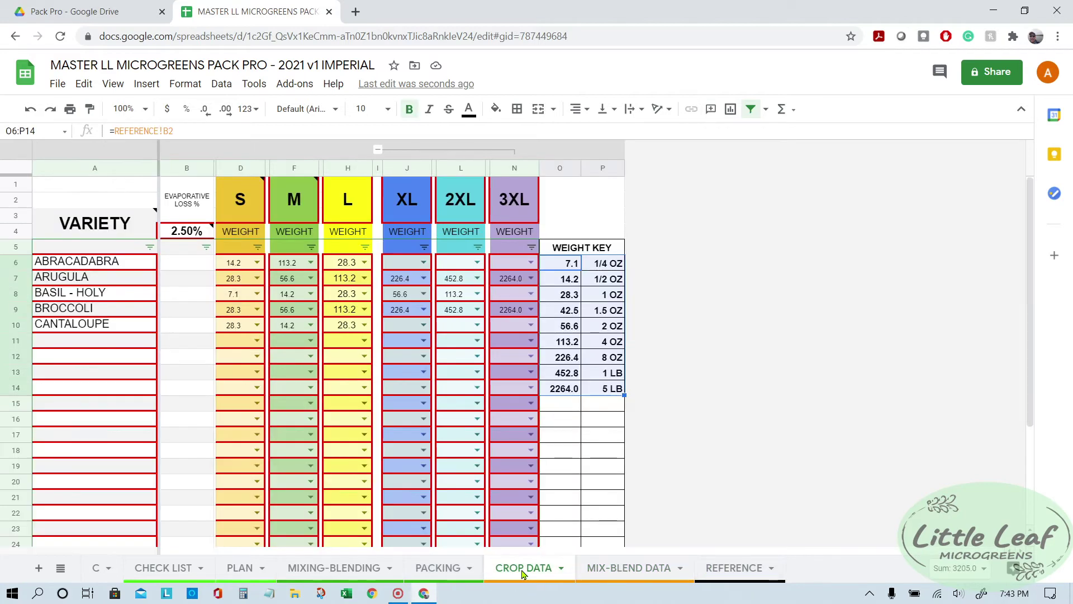
{"action": "left_click", "coordinate": [444, 570]}
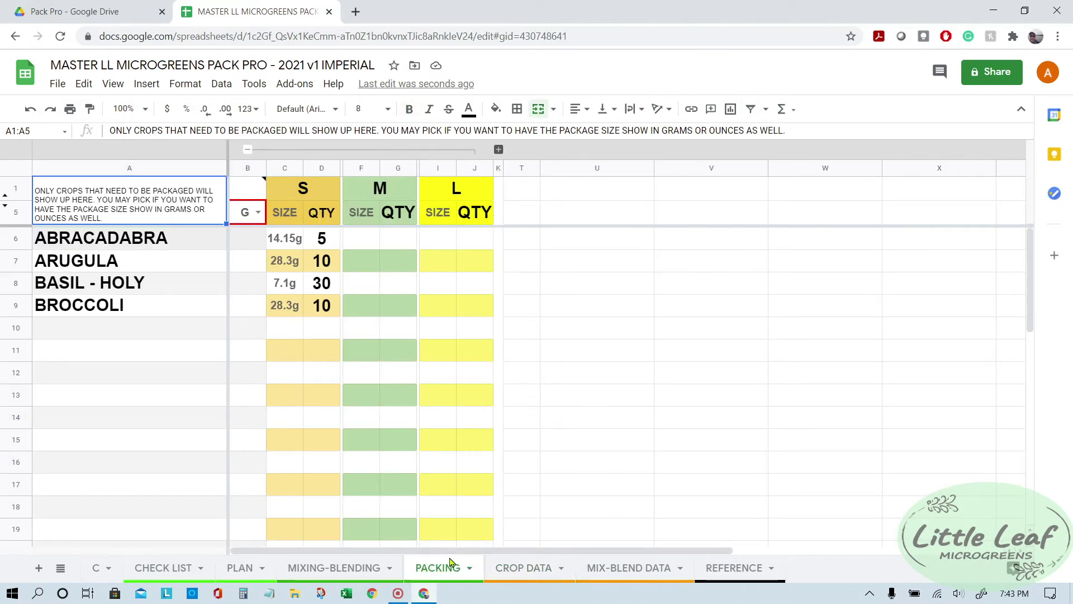
{"action": "left_click", "coordinate": [258, 211]}
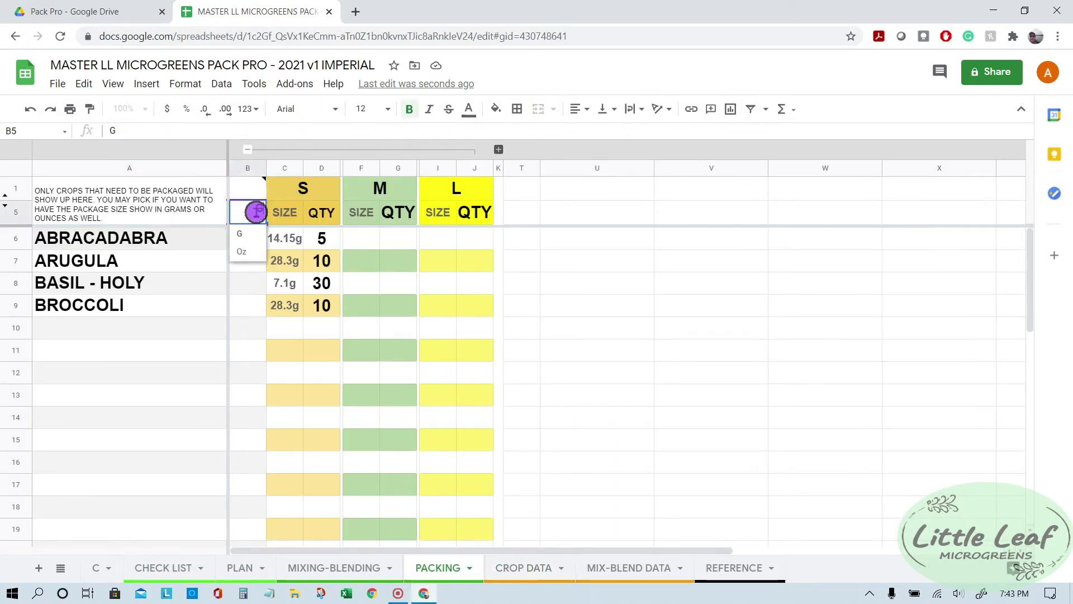
{"action": "left_click", "coordinate": [281, 235]}
{"action": "left_click", "coordinate": [261, 214]}
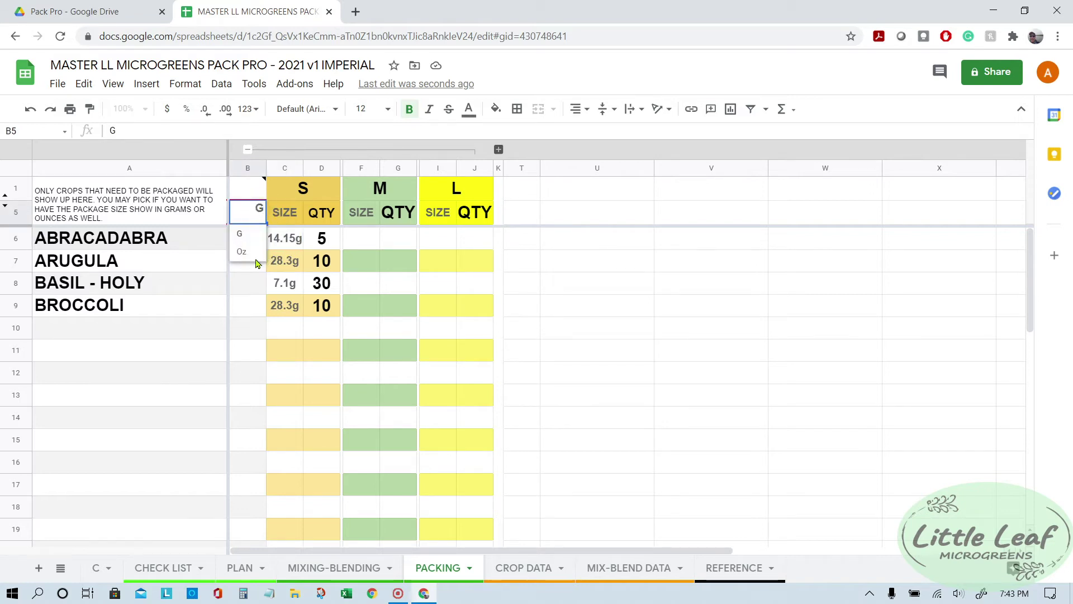
{"action": "left_click", "coordinate": [254, 255]}
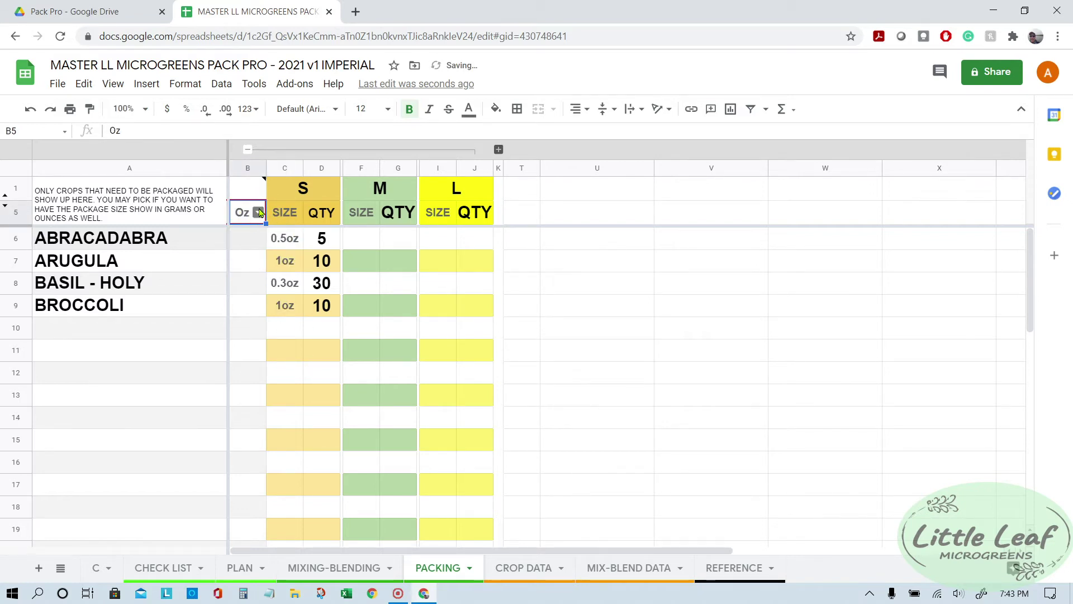
{"action": "left_click", "coordinate": [259, 215]}
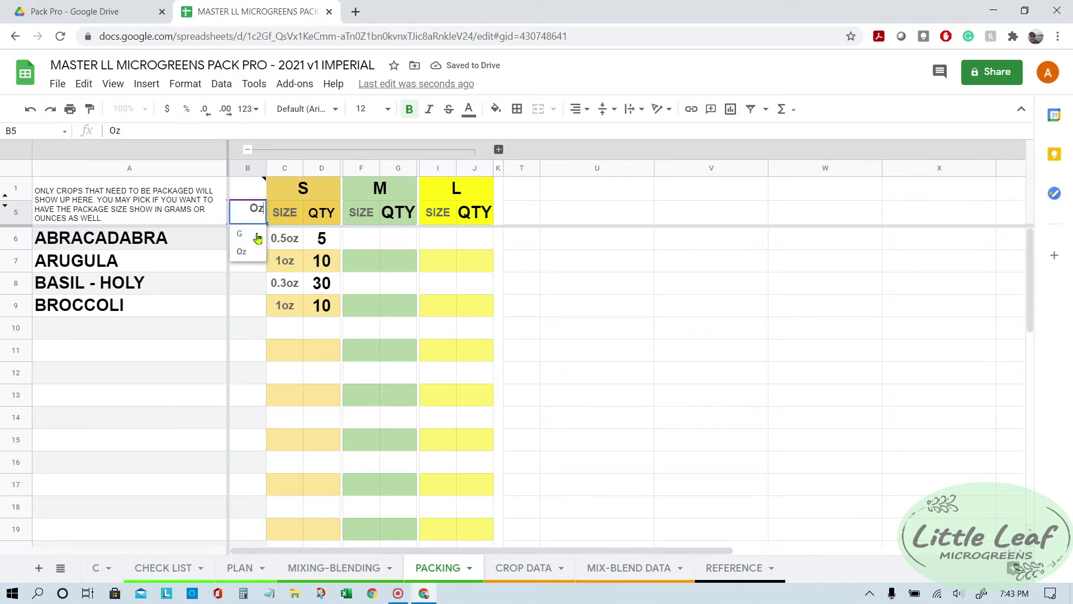
{"action": "left_click", "coordinate": [240, 234]}
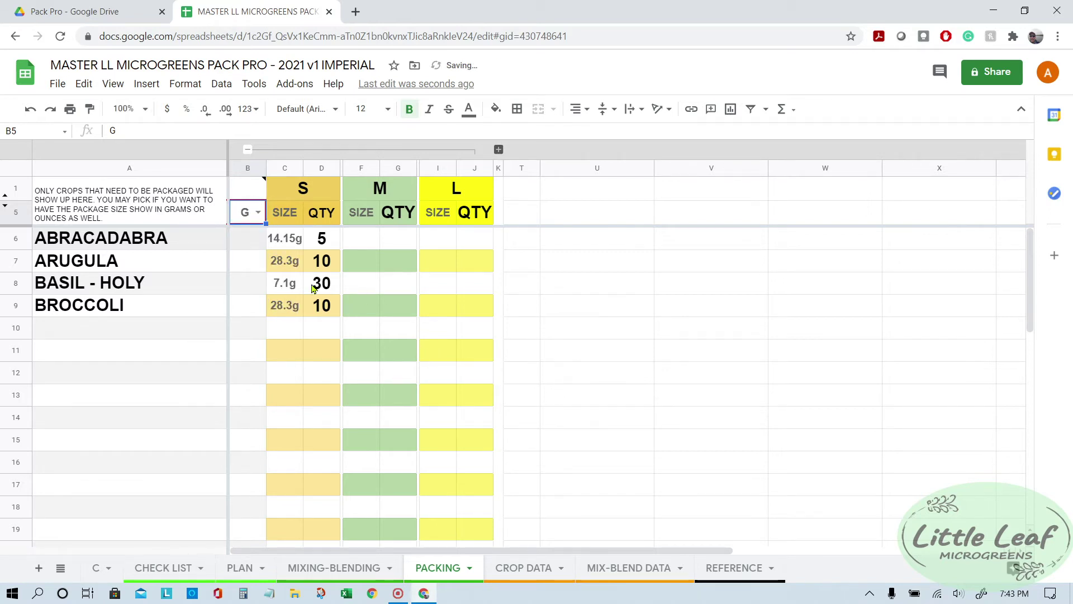
Step: Inspect the package sizes C6:C9 (14.15g, 28.3g) and quantities D6:D9, keeping B5 on grams
{"action": "left_click_drag", "start_coordinate": [296, 246], "coordinate": [294, 305]}
{"action": "left_click_drag", "start_coordinate": [328, 240], "coordinate": [328, 308]}
{"action": "left_click", "coordinate": [294, 259]}
{"action": "key", "text": "Down"}
{"action": "key", "text": "Up"}
{"action": "left_click", "coordinate": [294, 247]}
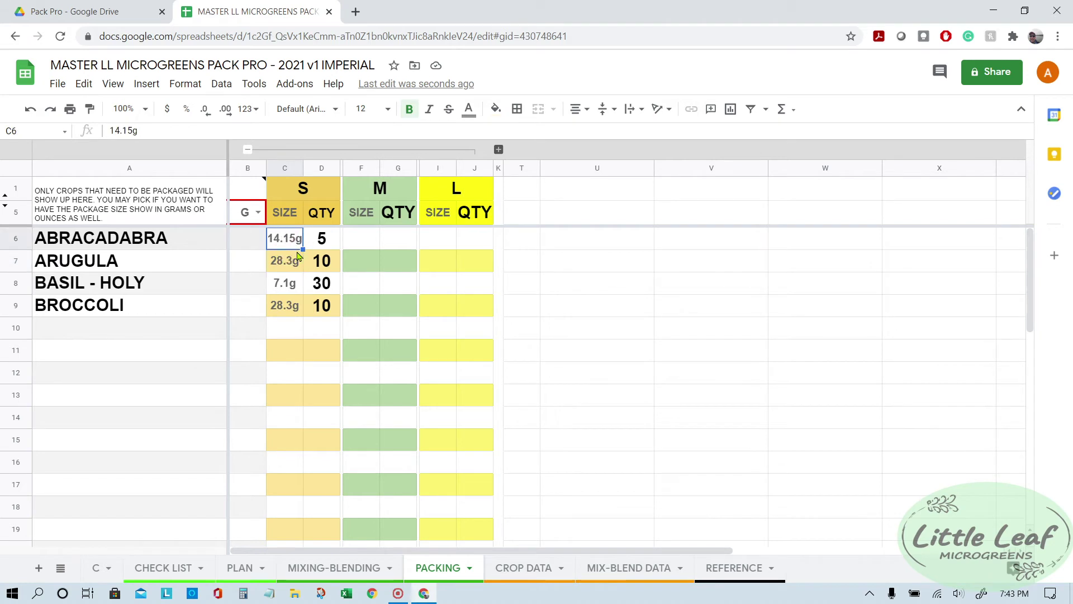
{"action": "left_click_drag", "start_coordinate": [324, 237], "coordinate": [323, 302]}
{"action": "left_click", "coordinate": [293, 240]}
{"action": "left_click", "coordinate": [257, 211]}
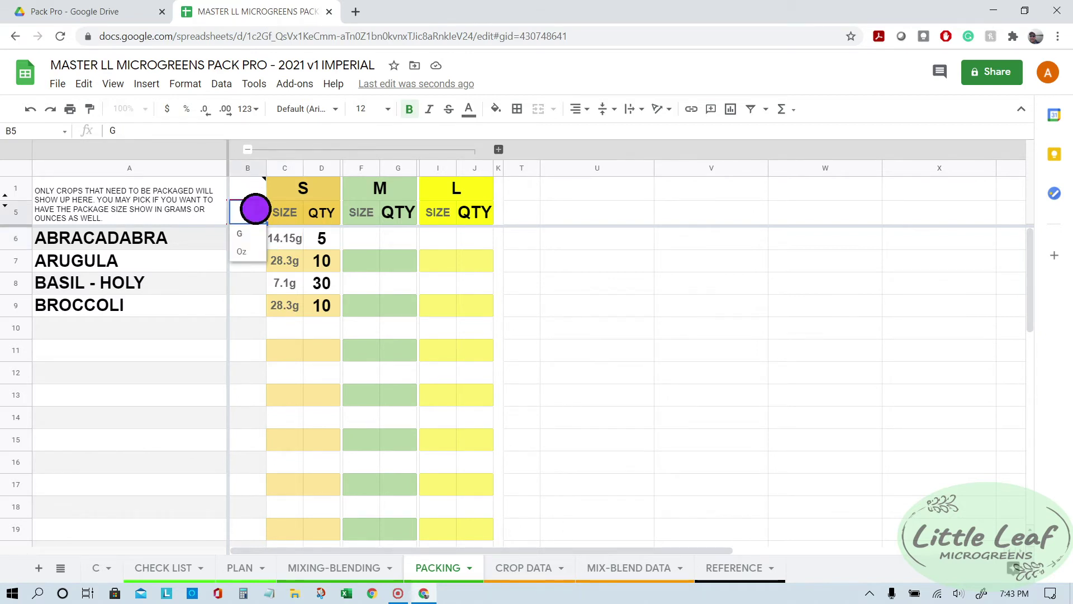
{"action": "left_click", "coordinate": [309, 284]}
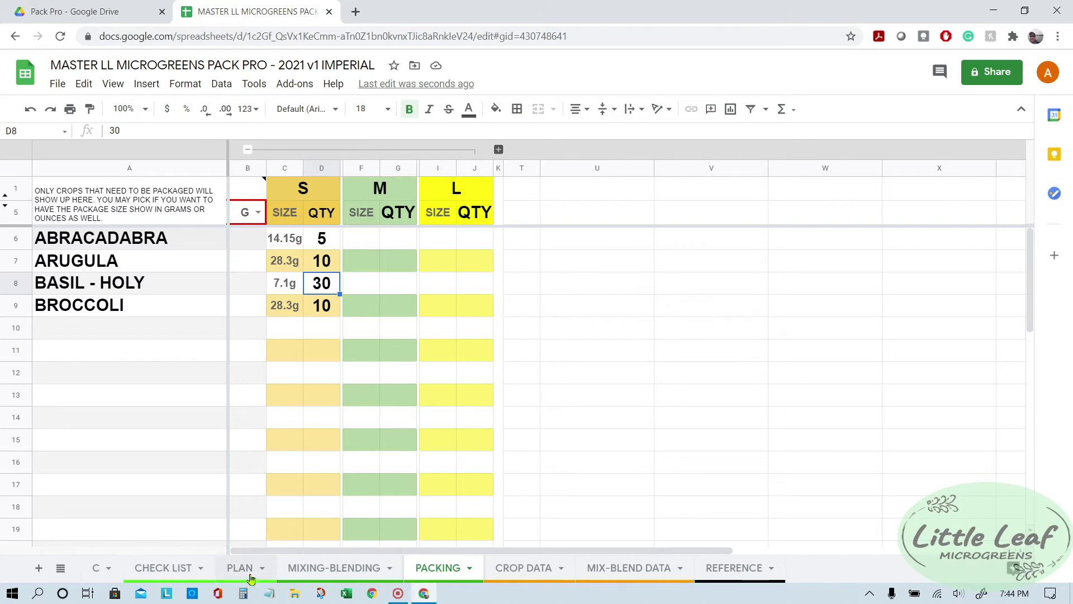
{"action": "left_click", "coordinate": [320, 572]}
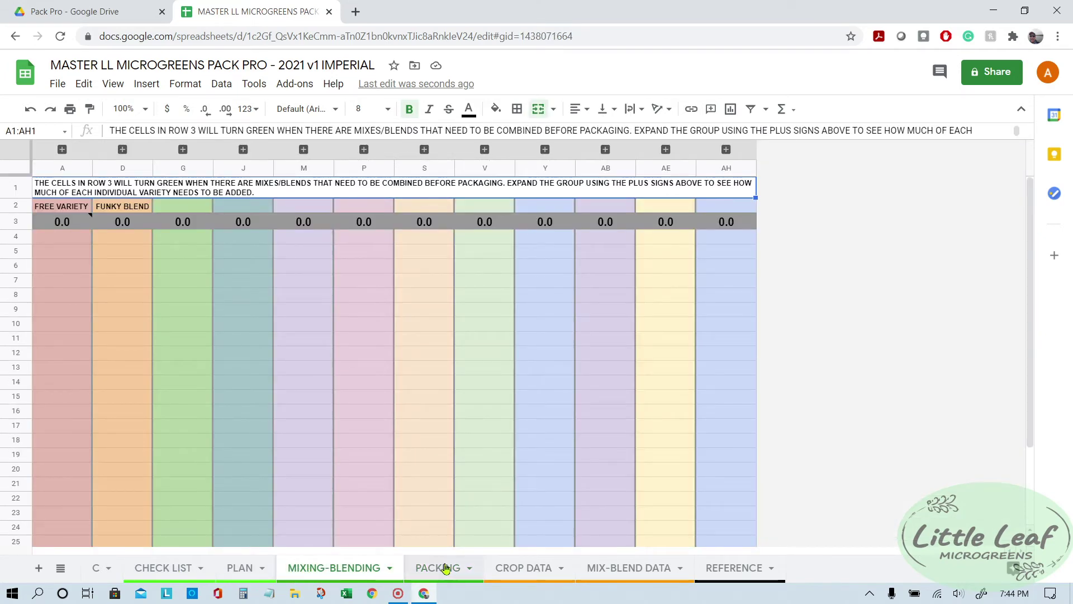
{"action": "left_click", "coordinate": [445, 568]}
{"action": "left_click", "coordinate": [249, 570]}
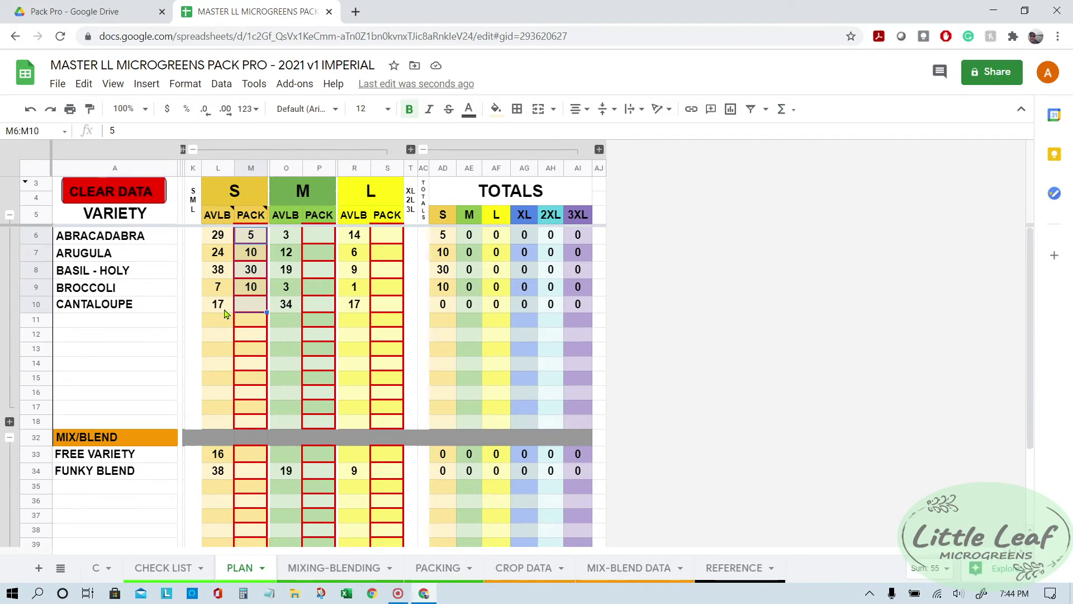
{"action": "left_click", "coordinate": [225, 274]}
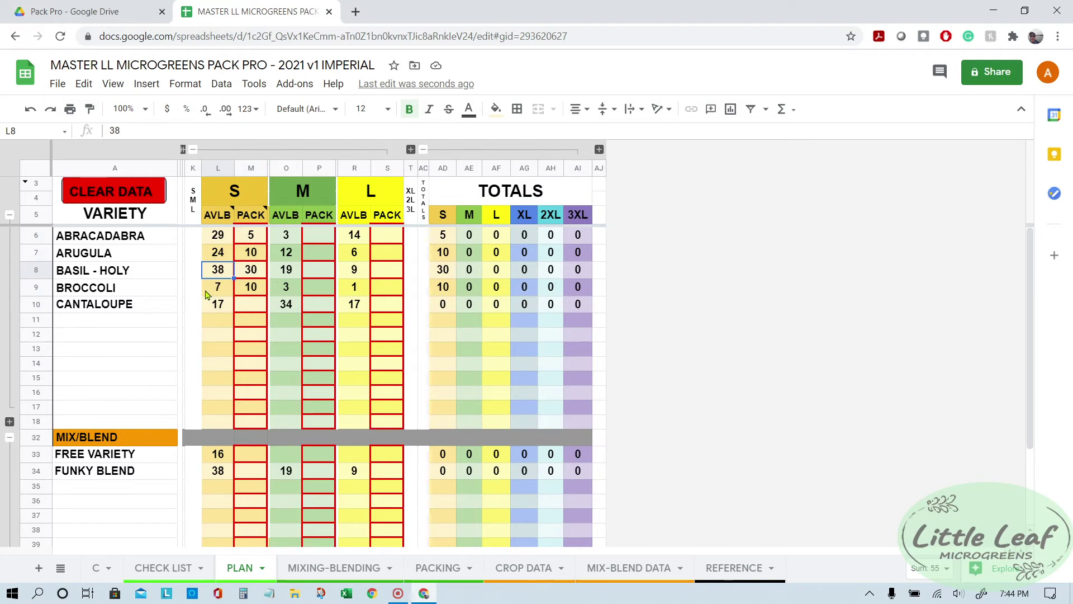
{"action": "left_click", "coordinate": [162, 271]}
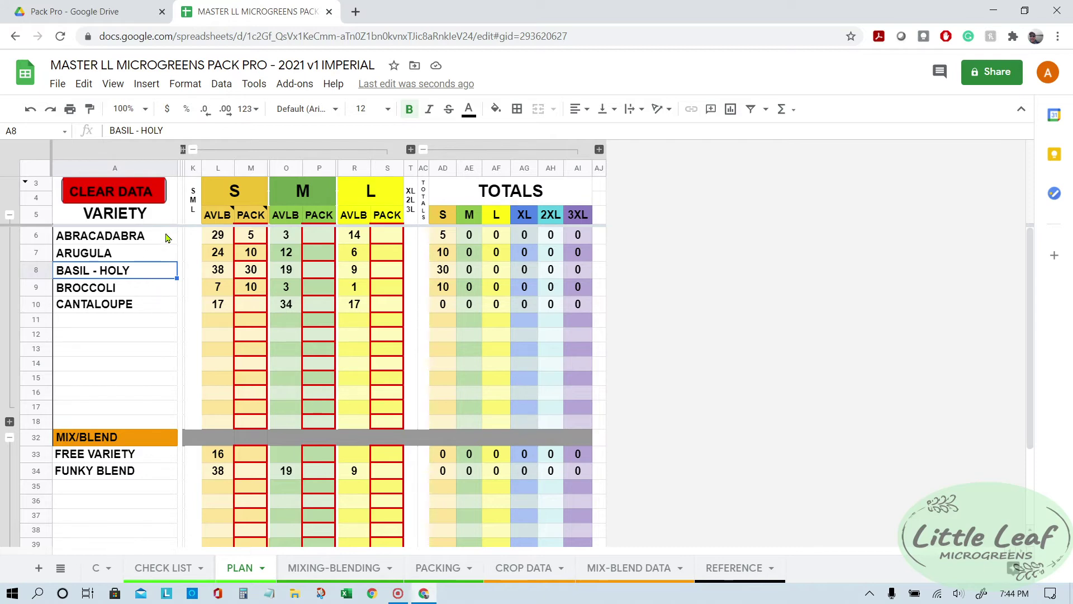
{"action": "left_click_drag", "start_coordinate": [166, 238], "coordinate": [166, 305]}
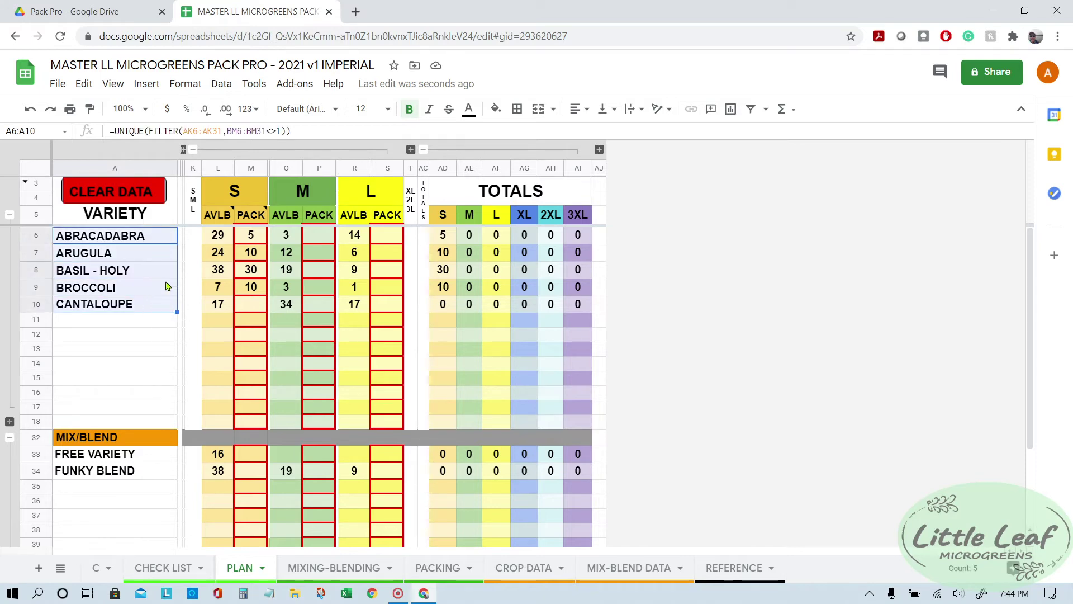
{"action": "left_click", "coordinate": [166, 238]}
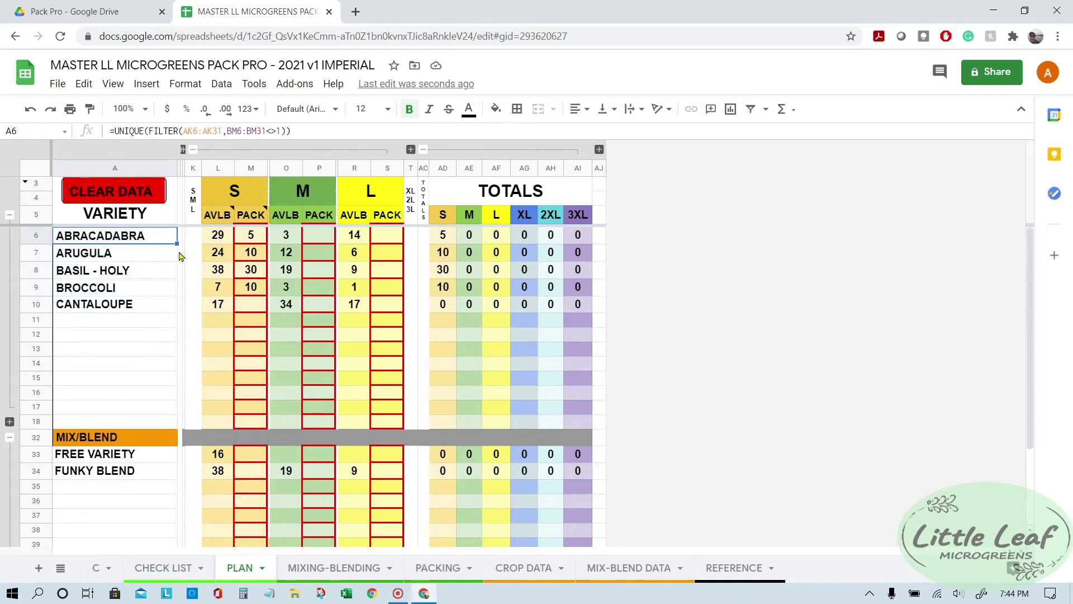
{"action": "left_click_drag", "start_coordinate": [162, 240], "coordinate": [171, 307]}
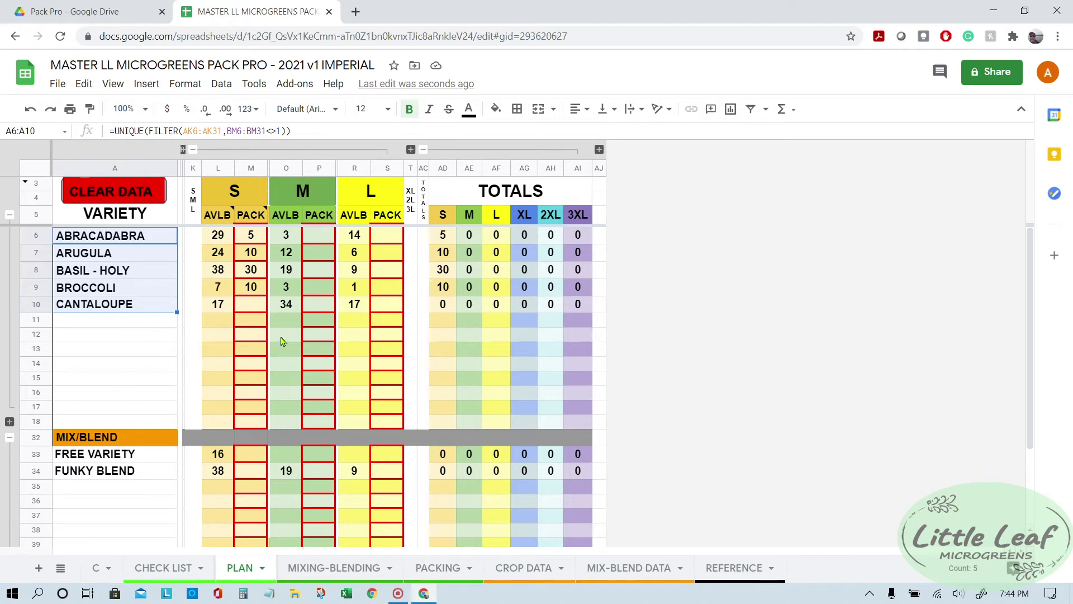
Step: Enter a small pack quantity of 50 in cell M11 of the PLAN sheet
{"action": "left_click", "coordinate": [254, 304]}
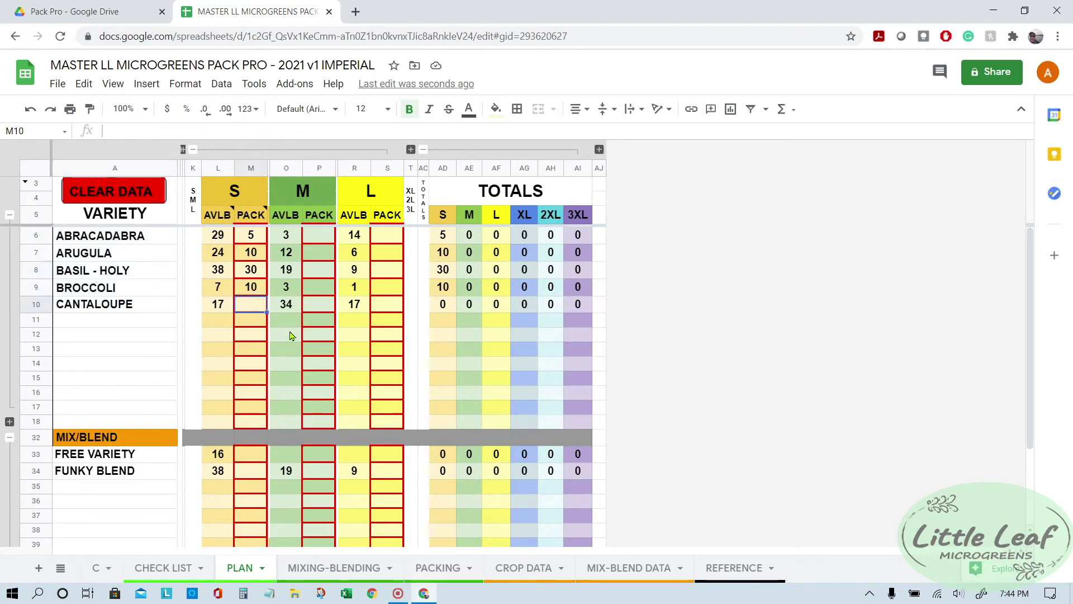
{"action": "left_click", "coordinate": [451, 571]}
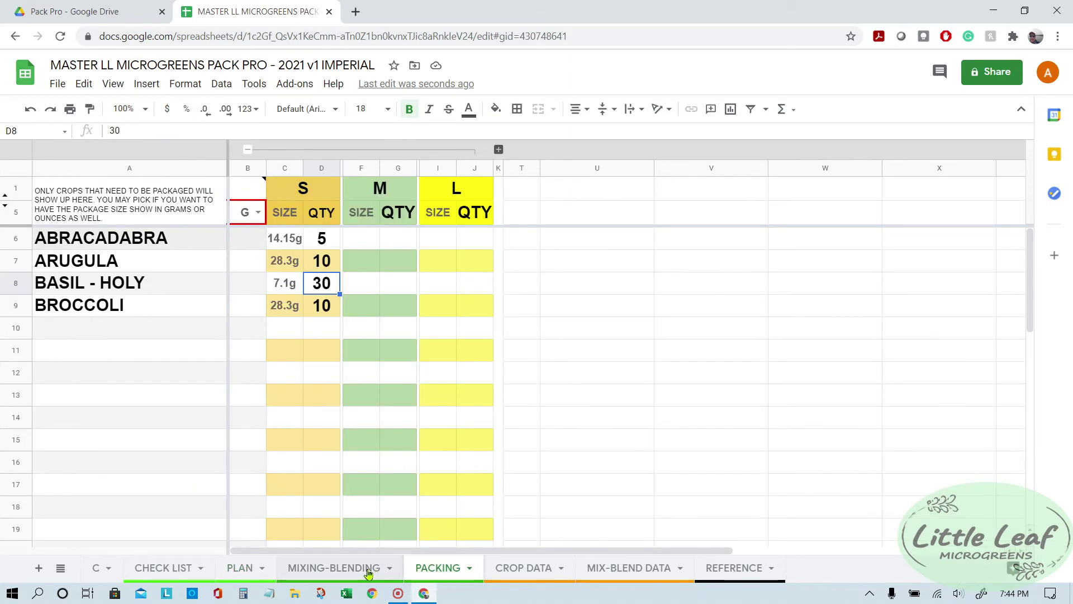
{"action": "left_click", "coordinate": [368, 570]}
{"action": "left_click", "coordinate": [243, 569]}
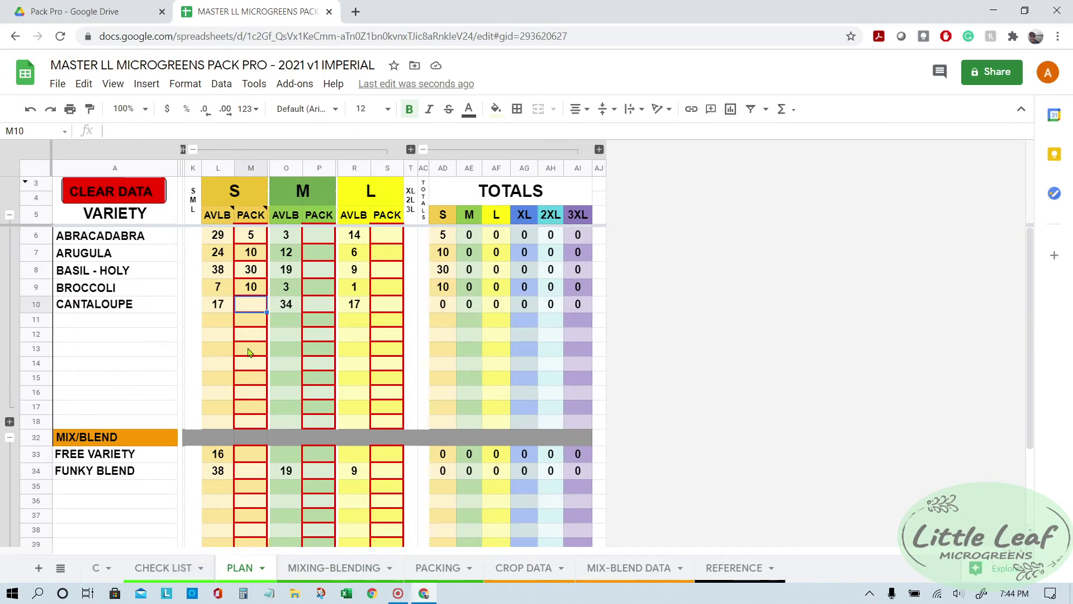
{"action": "left_click", "coordinate": [257, 322]}
{"action": "type", "text": "50"}
{"action": "key", "text": "Return"}
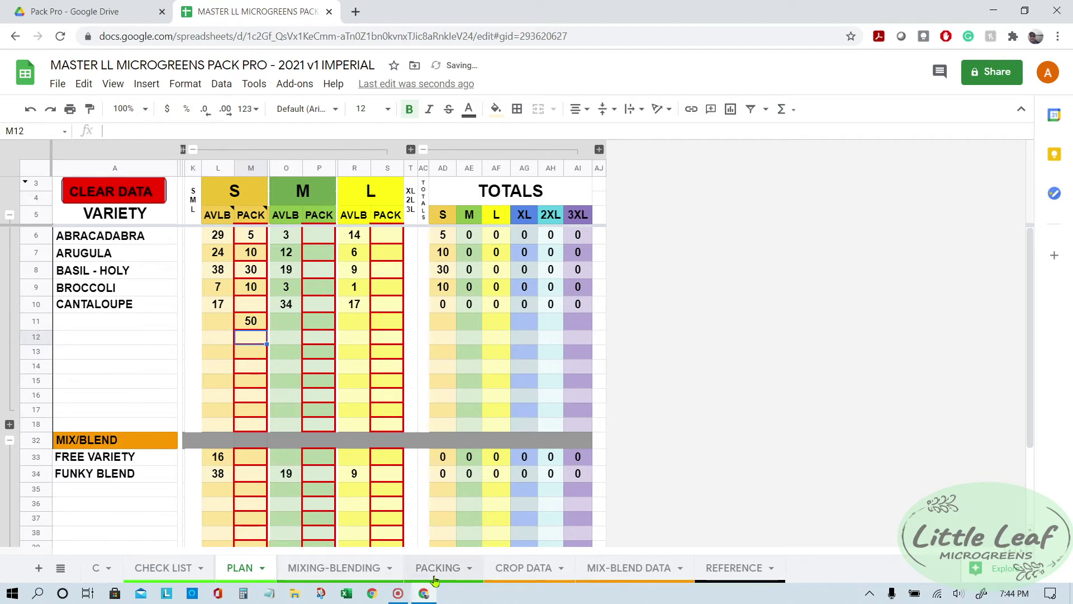
Step: Check the empty row 10 on the PACKING sheet, then bring up MIXING-BLENDING
{"action": "left_click", "coordinate": [436, 575]}
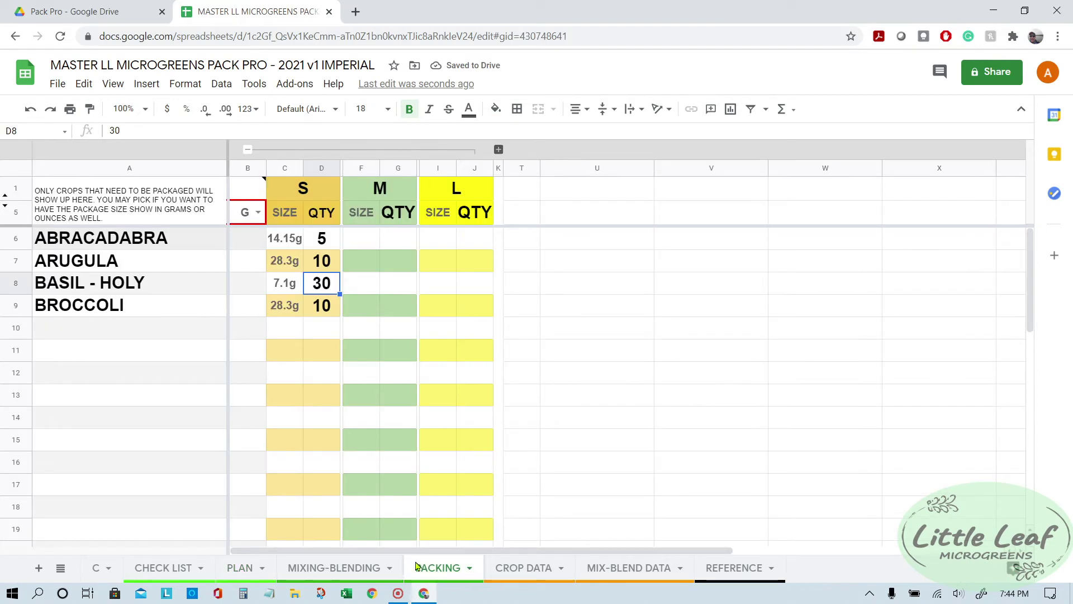
{"action": "left_click", "coordinate": [316, 336]}
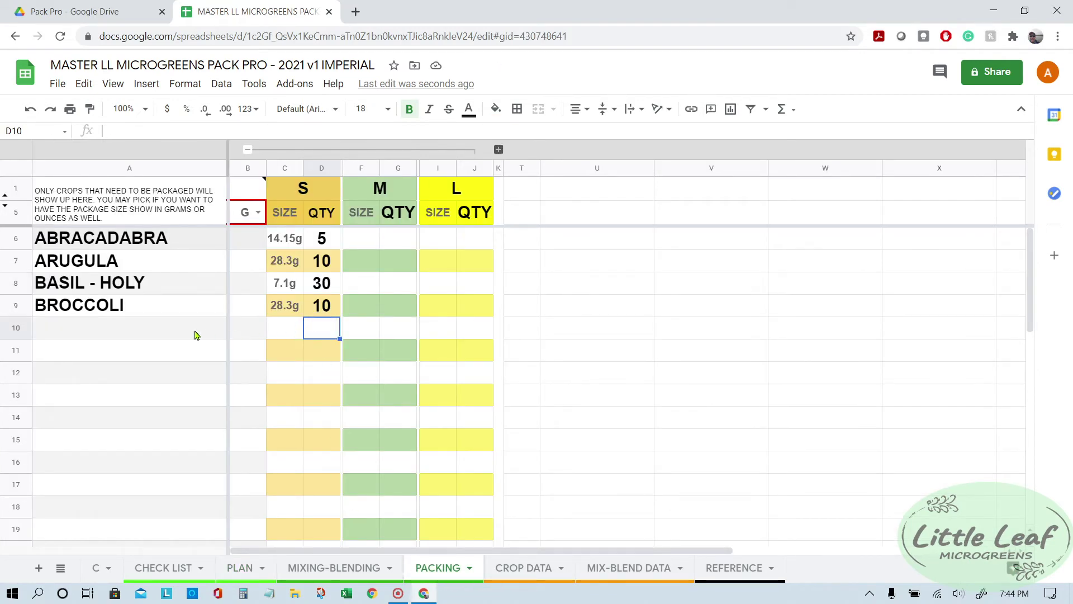
{"action": "left_click_drag", "start_coordinate": [182, 332], "coordinate": [469, 335]}
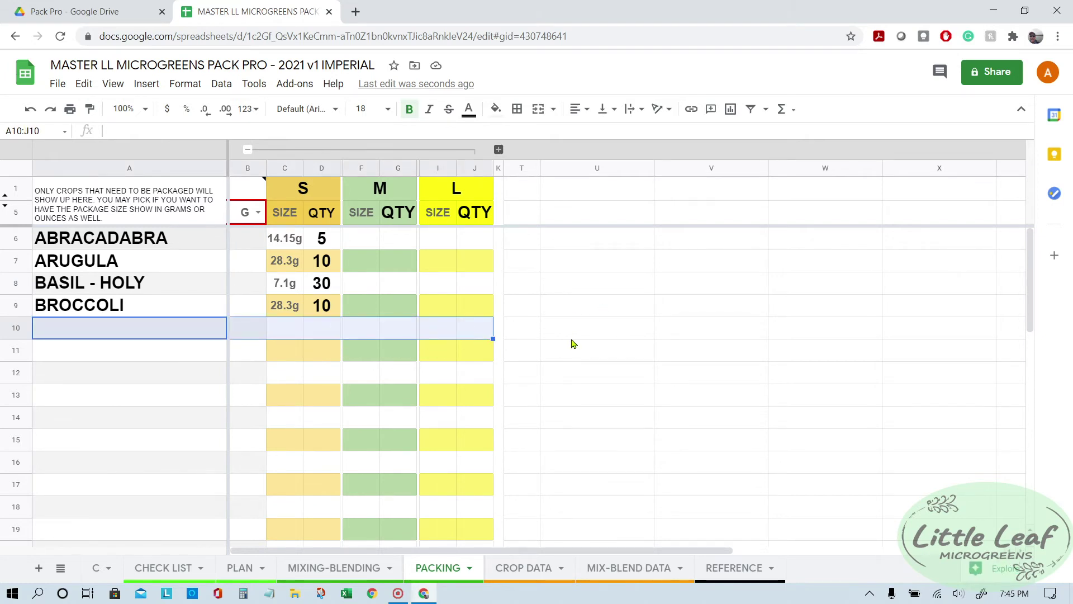
{"action": "left_click", "coordinate": [406, 334]}
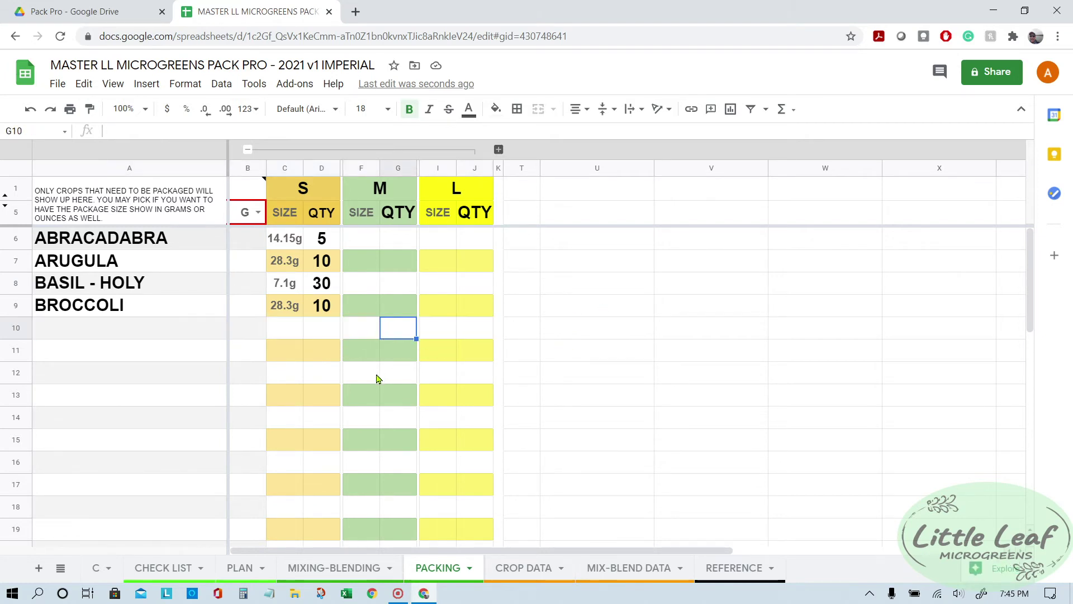
{"action": "left_click", "coordinate": [366, 567]}
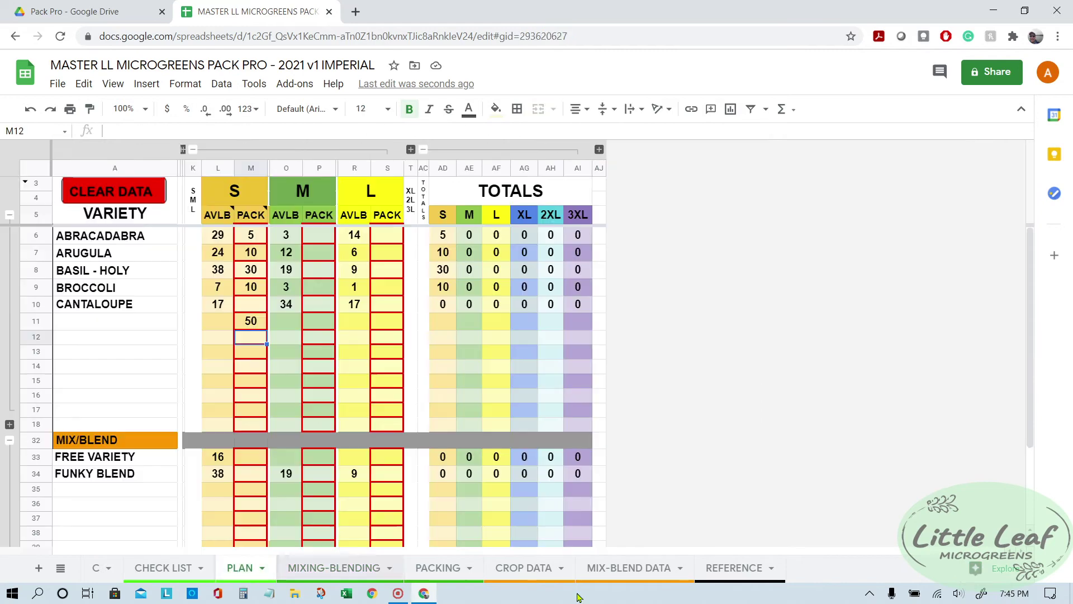
Step: Go via PLAN to the CHECK LIST sheet, selecting the CLEAR YIELDS drawing and yield cell D6
{"action": "left_click", "coordinate": [241, 568]}
{"action": "left_click", "coordinate": [149, 562]}
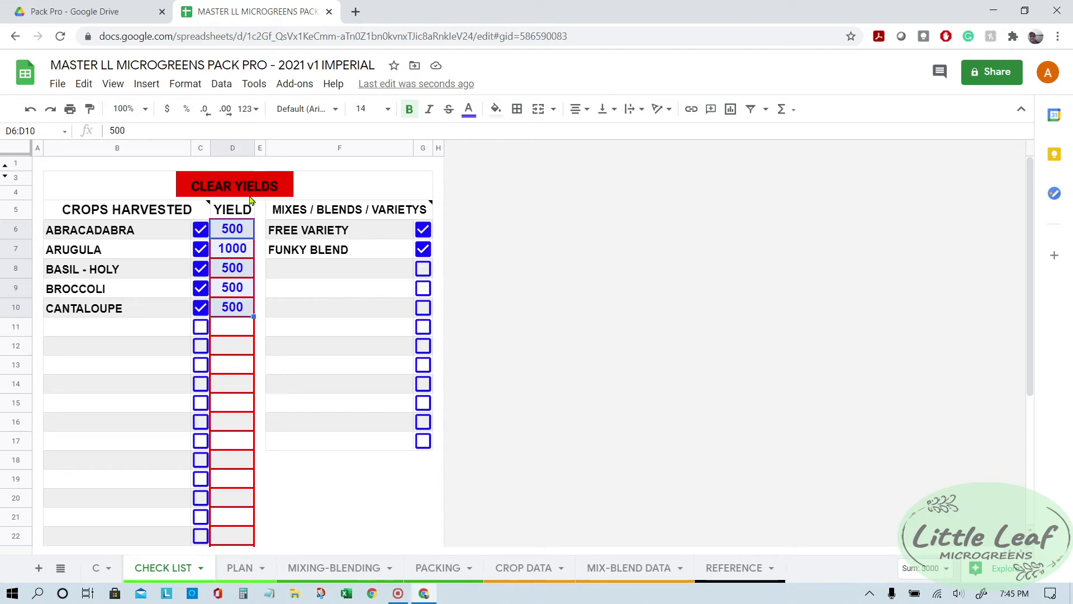
{"action": "left_click", "coordinate": [253, 183]}
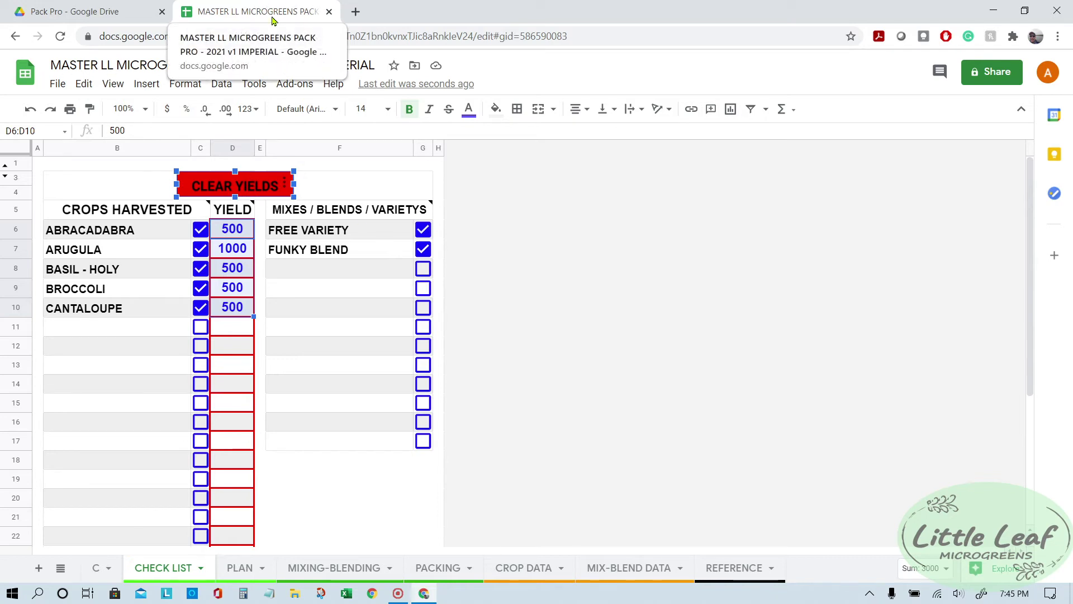
{"action": "left_click", "coordinate": [242, 225]}
Step: Start recording a new macro from Tools > Macros
{"action": "left_click", "coordinate": [255, 89]}
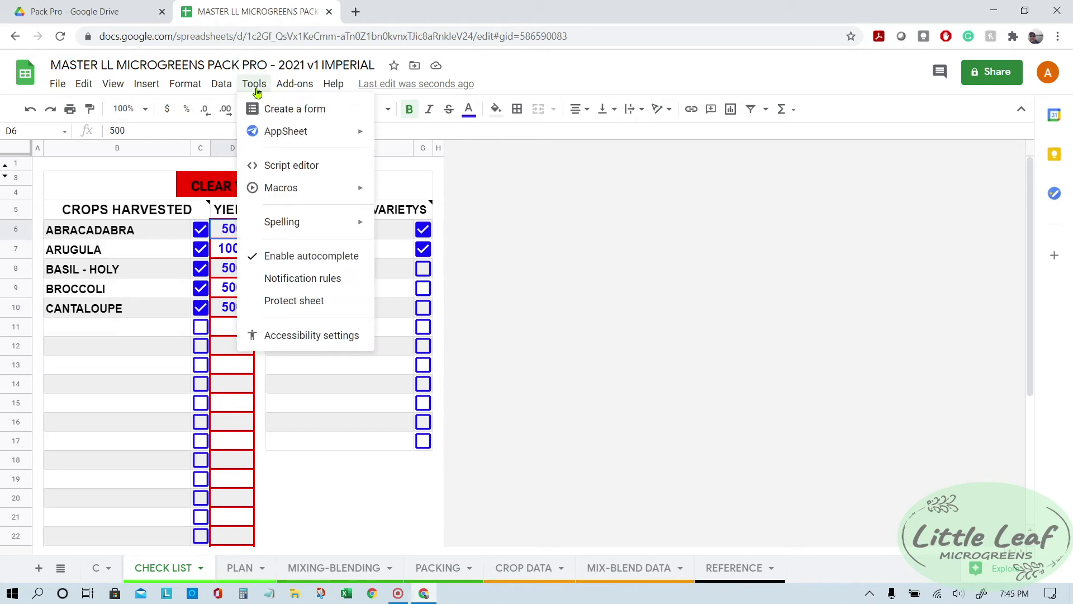
{"action": "mouse_move", "coordinate": [318, 190]}
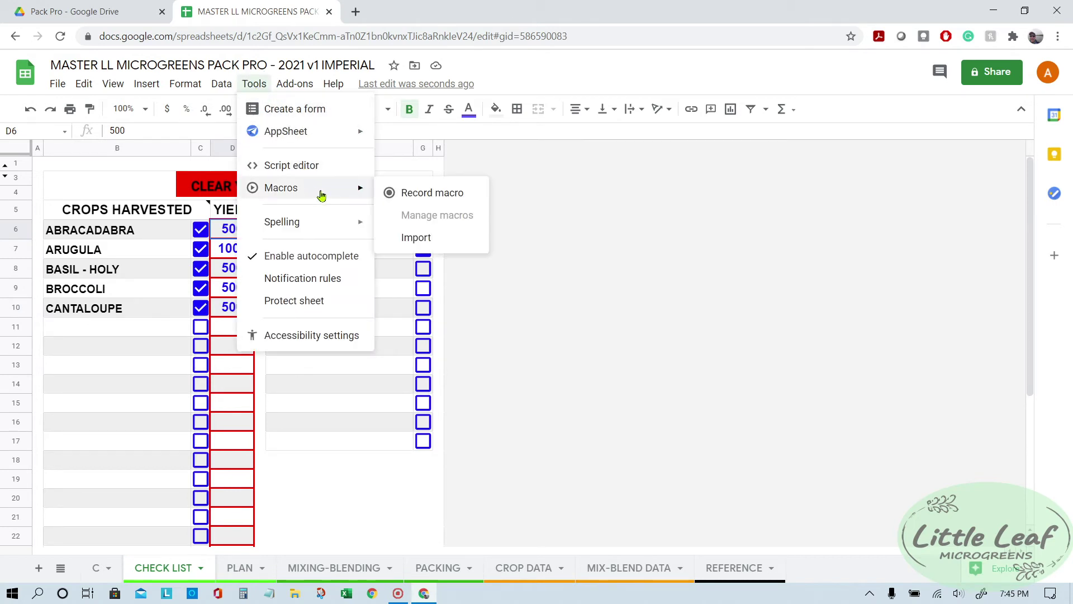
{"action": "left_click", "coordinate": [471, 198]}
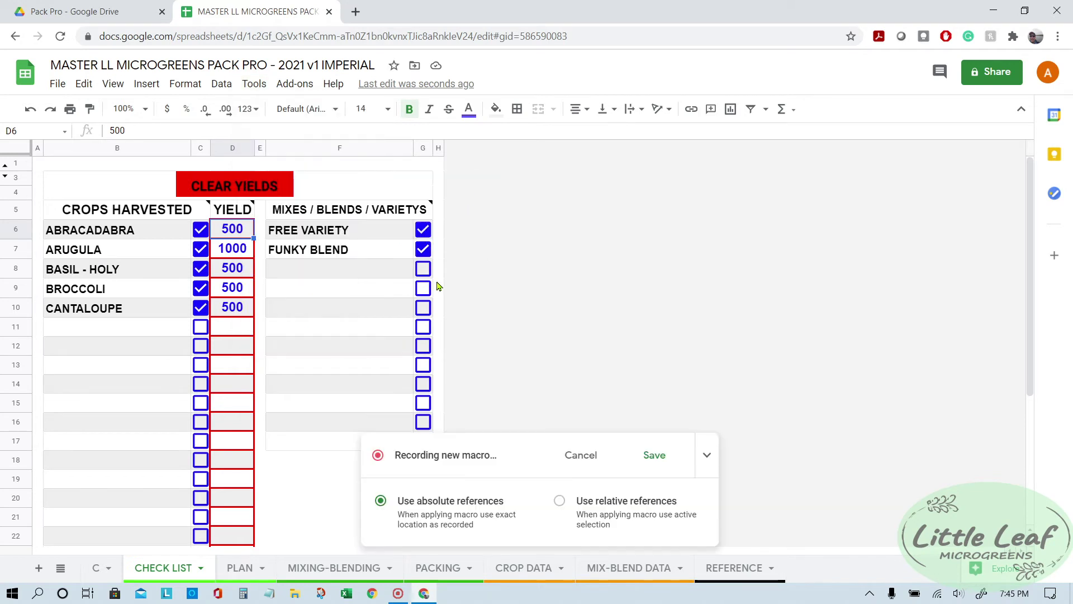
Step: Clear the yield values in D6:D31 and save the recording
{"action": "left_click", "coordinate": [240, 227]}
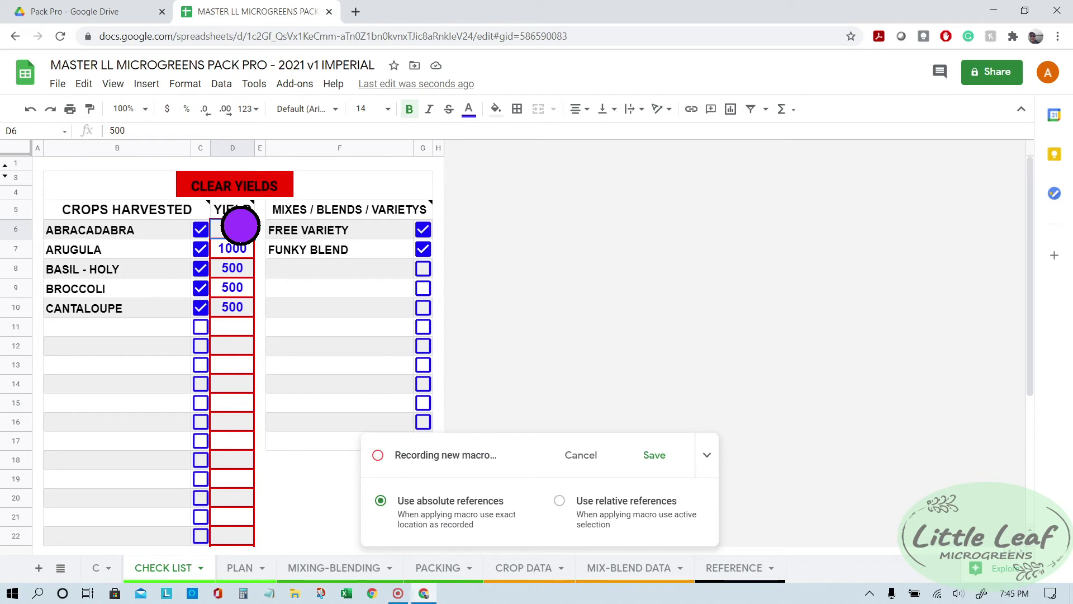
{"action": "left_click_drag", "start_coordinate": [241, 225], "coordinate": [240, 487]}
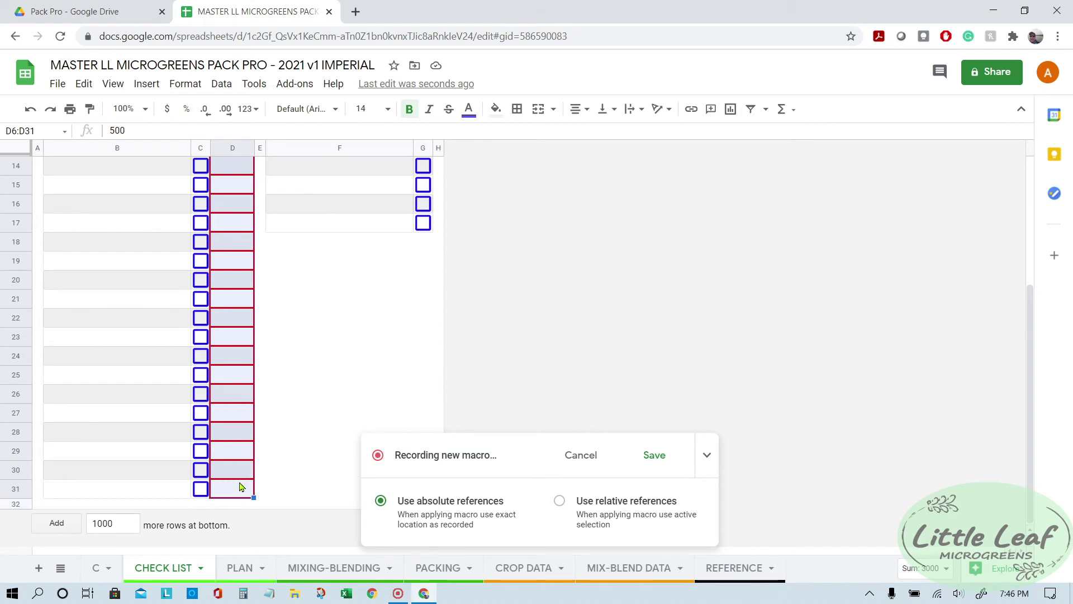
{"action": "key", "text": "Delete"}
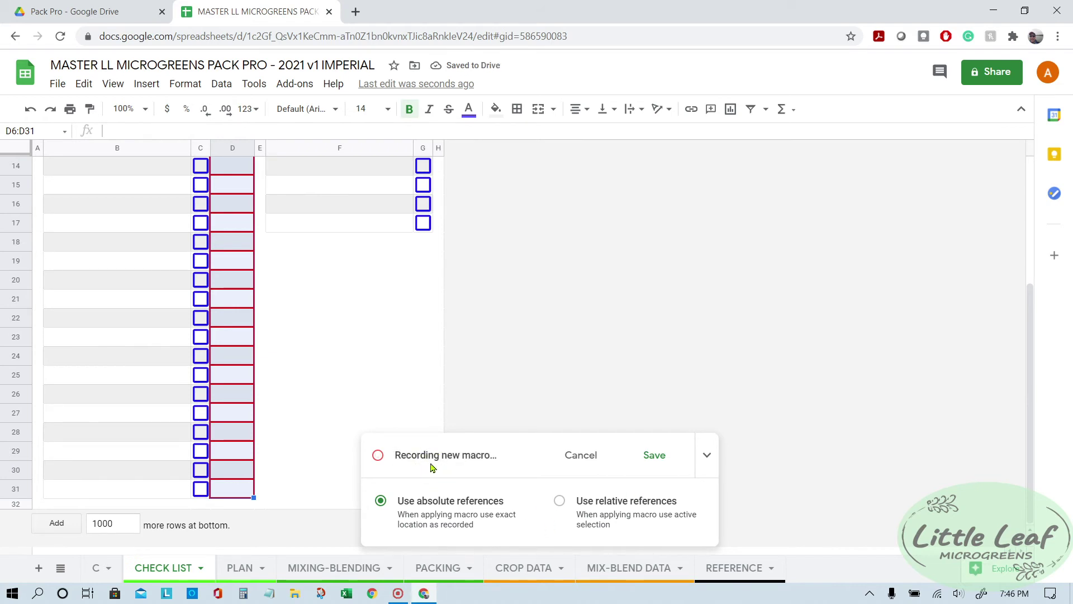
{"action": "scroll", "coordinate": [398, 359], "scroll_direction": "up", "scroll_amount": 5}
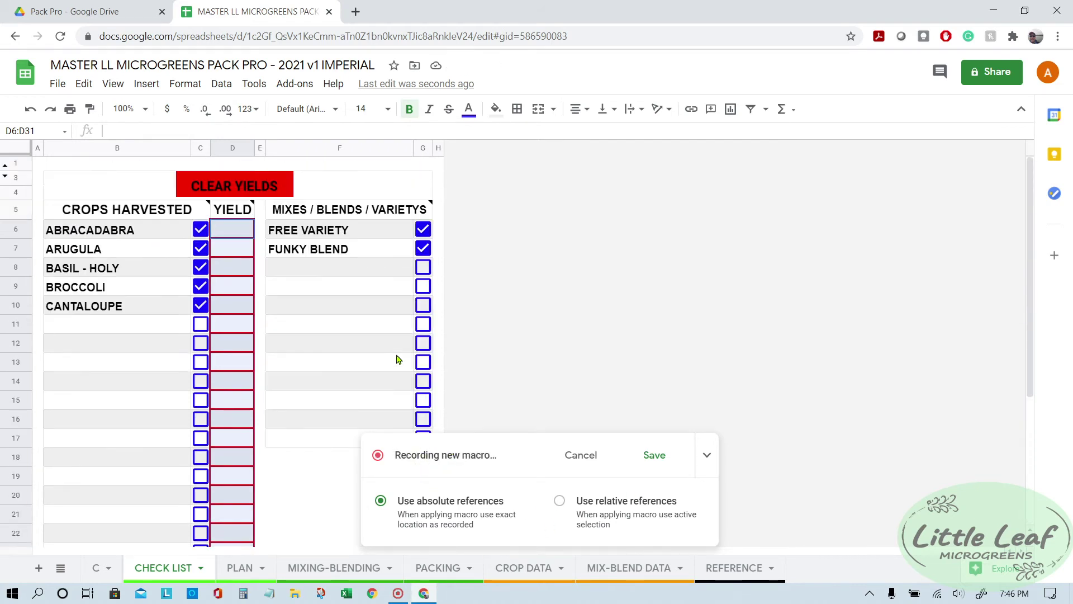
{"action": "left_click", "coordinate": [655, 454]}
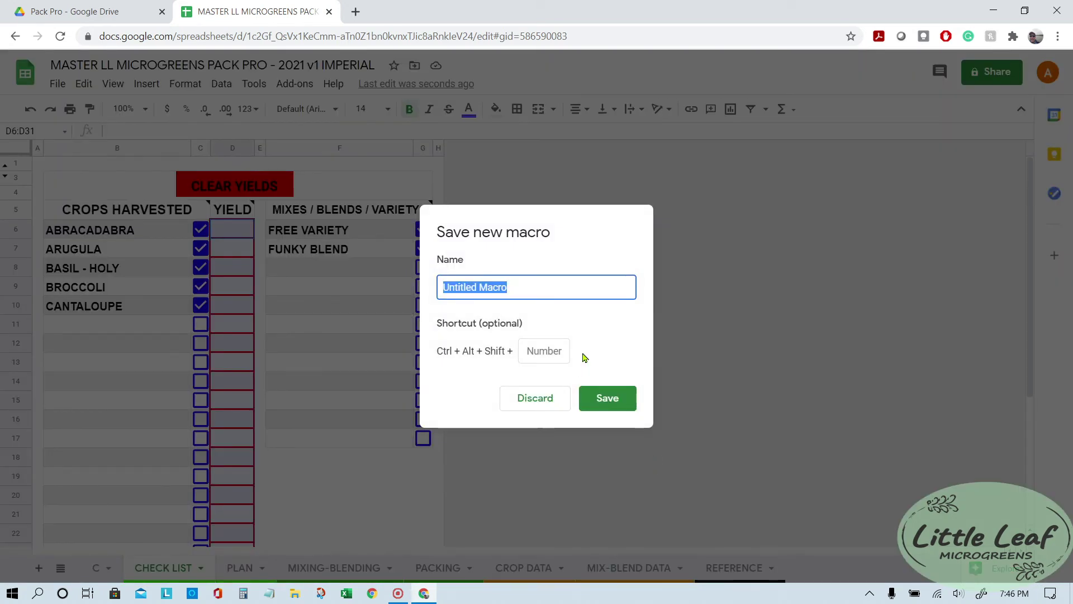
Step: Name the recorded macro CLEARYIELDS and save it
{"action": "type", "text": "CLEARY"}
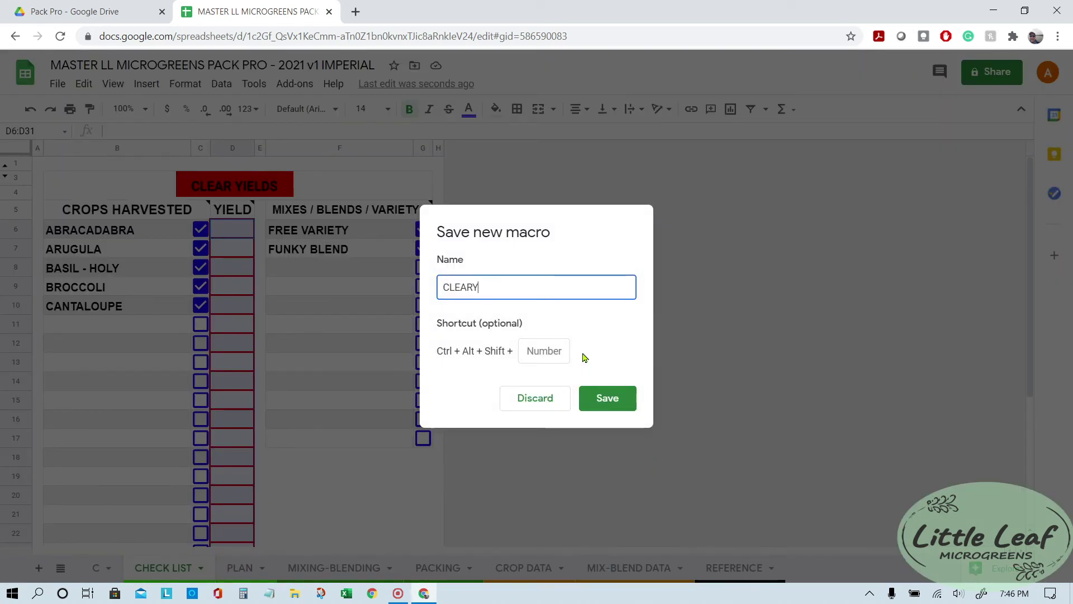
{"action": "type", "text": "IELDS"}
{"action": "left_click", "coordinate": [628, 397]}
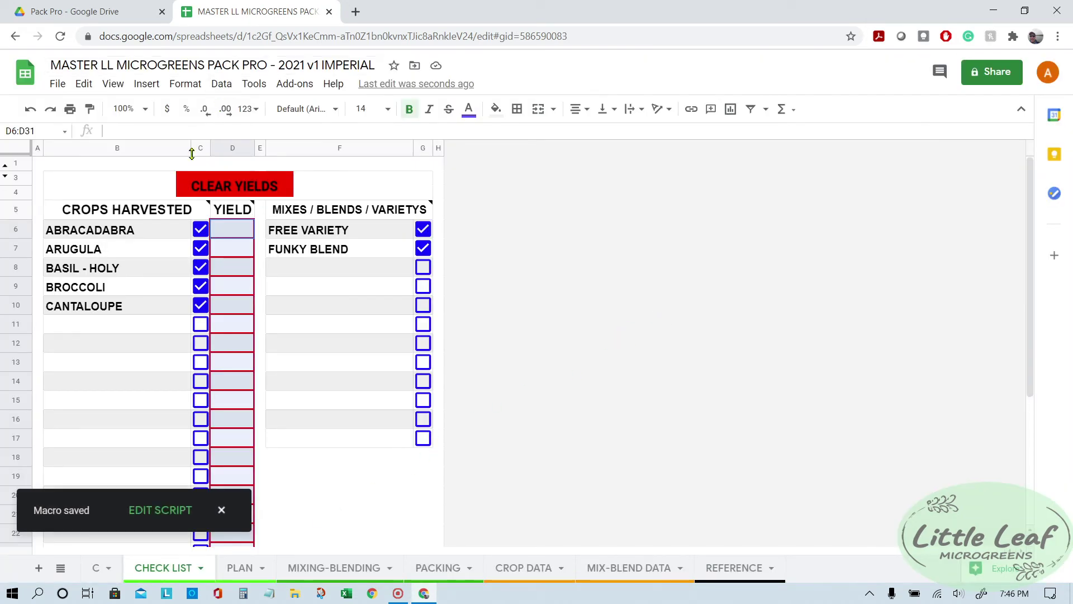
Step: Assign the CLEARYIELDS script to the CLEAR YIELDS drawing
{"action": "left_click", "coordinate": [267, 188]}
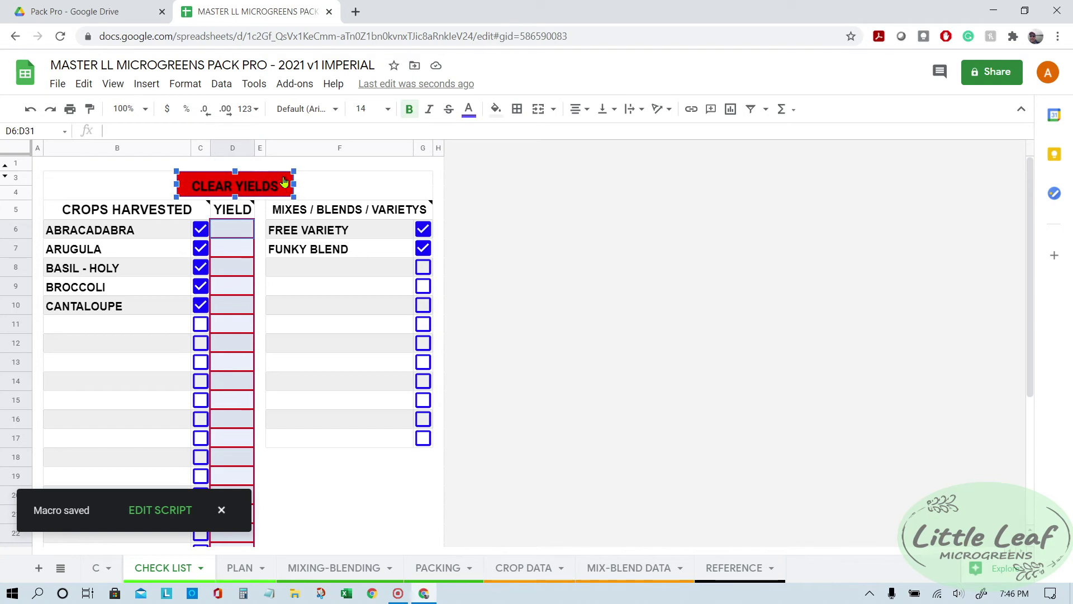
{"action": "left_click", "coordinate": [284, 180]}
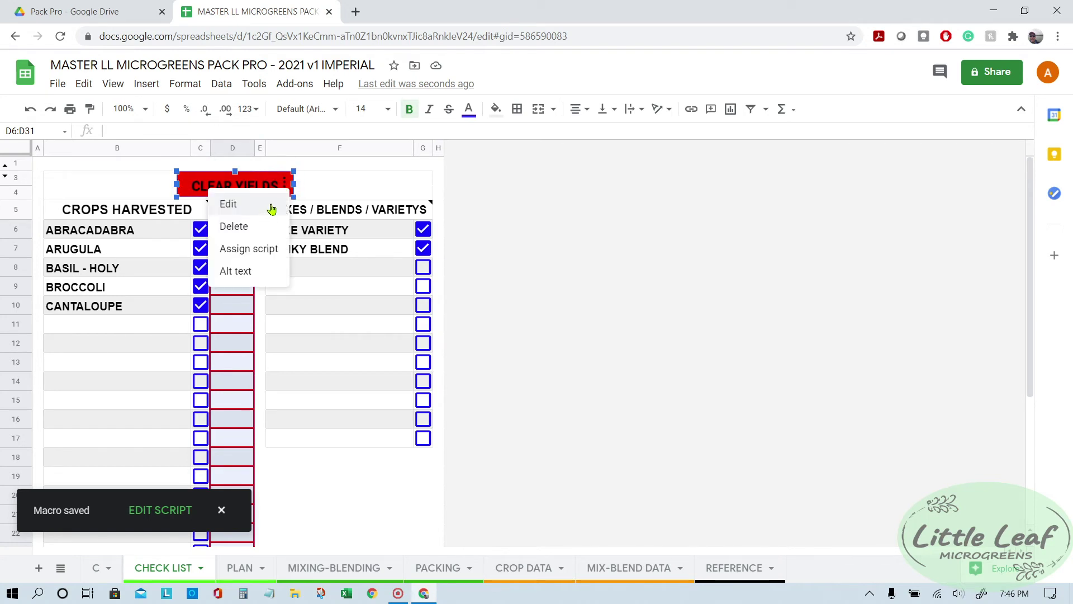
{"action": "left_click", "coordinate": [259, 252]}
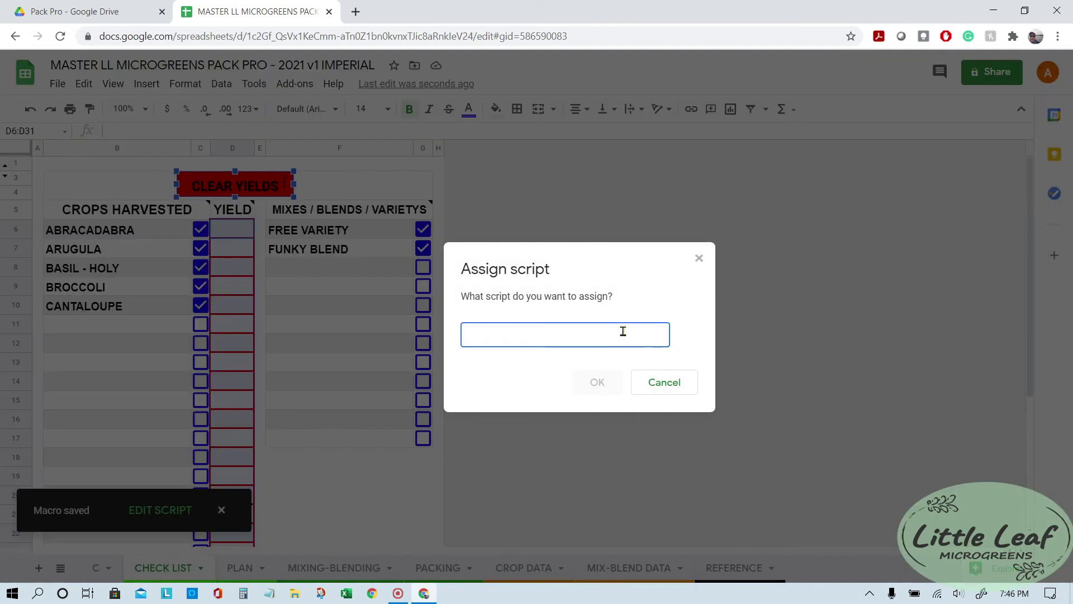
{"action": "type", "text": "CLEARYIELDS"}
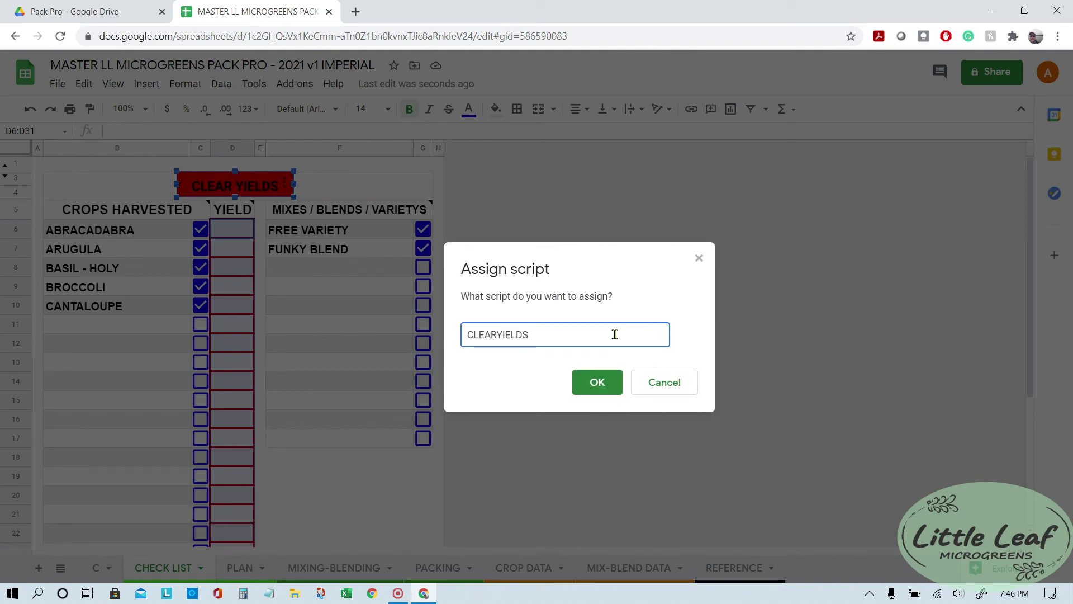
{"action": "left_click", "coordinate": [598, 384]}
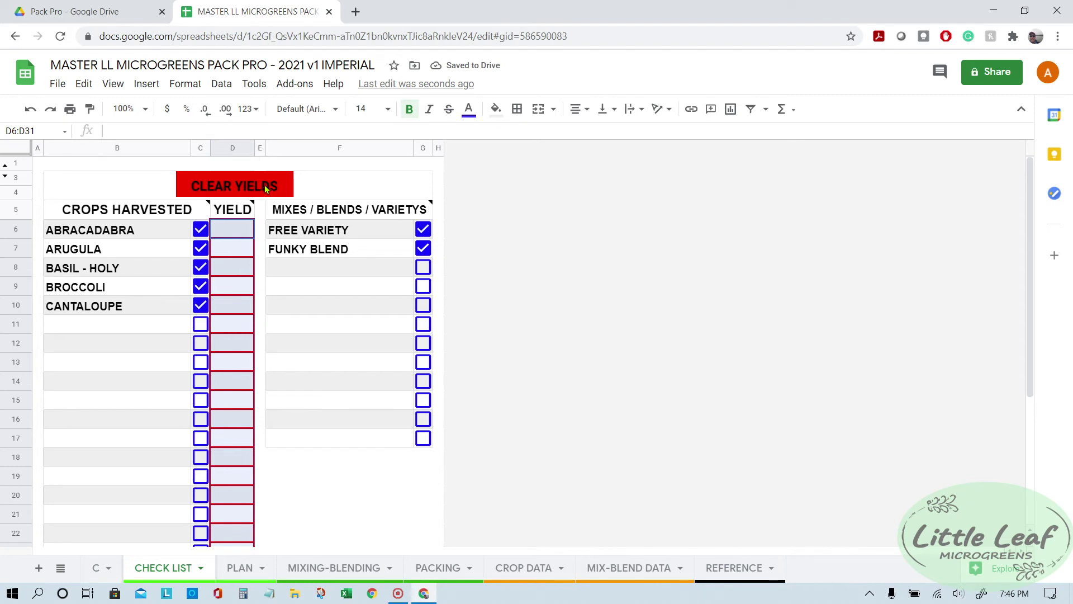
Step: Enter test yields 5000, 551, 51651, 5616 and 56651 in D6:D10
{"action": "left_click", "coordinate": [242, 237]}
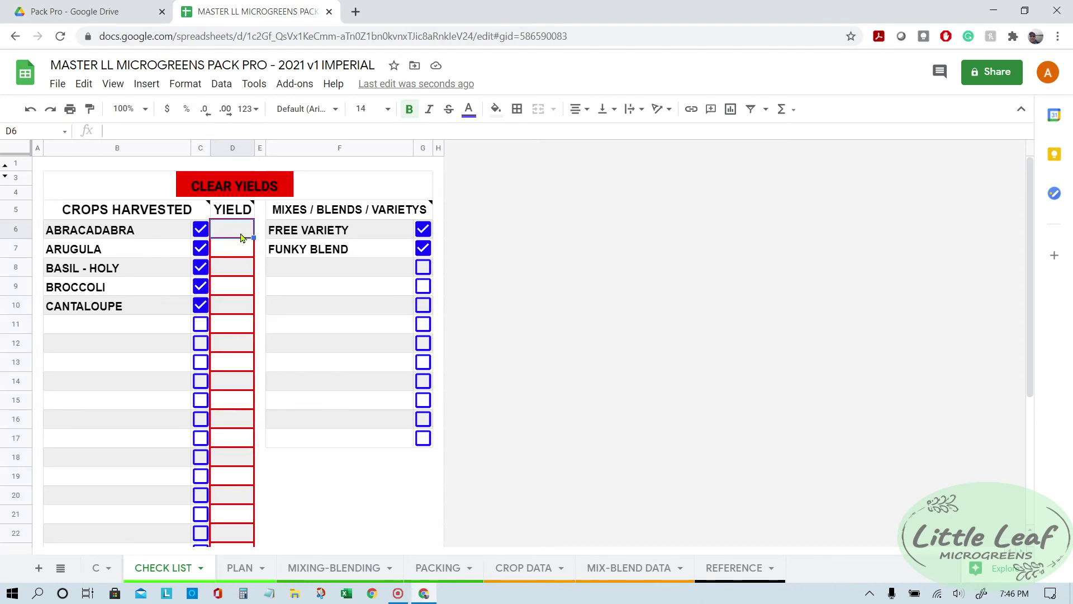
{"action": "type", "text": "5000"}
{"action": "key", "text": "Return"}
{"action": "type", "text": "551"}
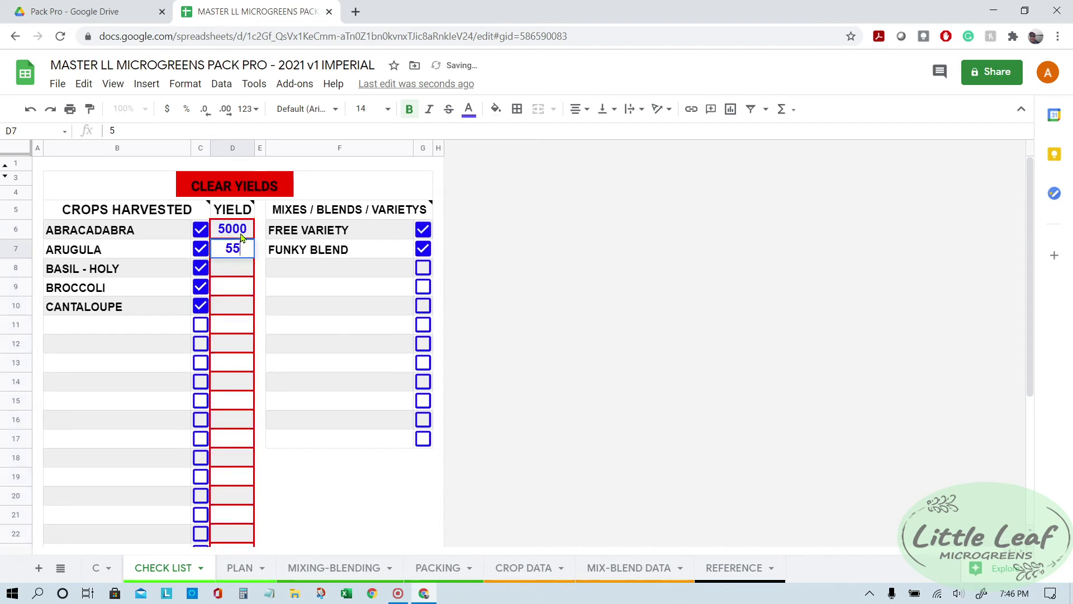
{"action": "key", "text": "Return"}
{"action": "type", "text": "51651"}
{"action": "key", "text": "Return"}
{"action": "type", "text": "5616"}
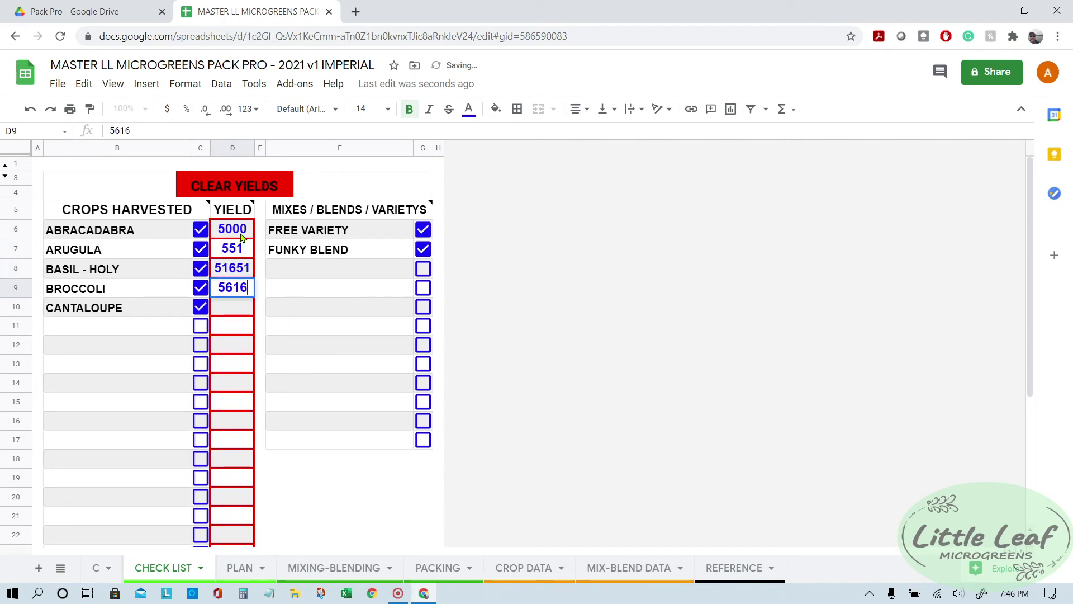
{"action": "key", "text": "Return"}
{"action": "type", "text": "56651"}
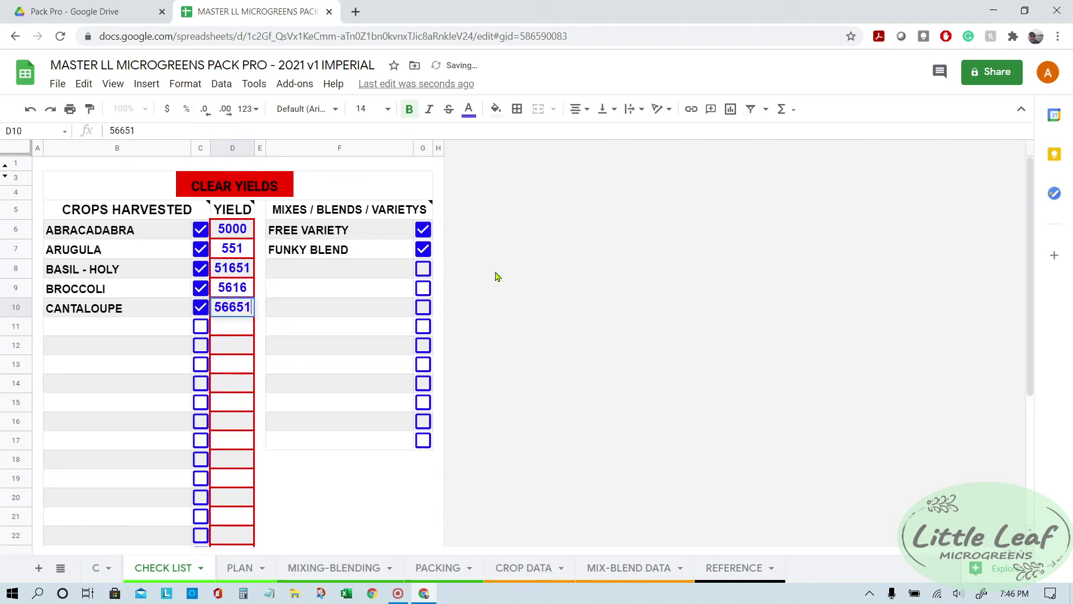
{"action": "left_click", "coordinate": [677, 308]}
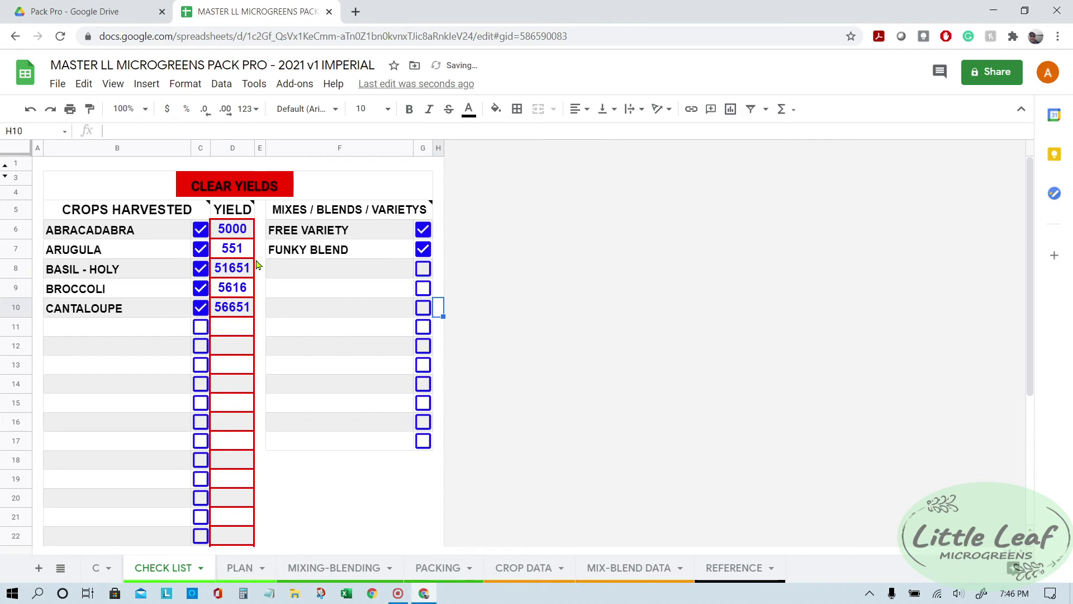
Step: Untick Basil - Holy, Cantaloupe and Funky Blend, leaving Abracadabra, Arugula, Broccoli and Free Variety ticked
{"action": "left_click", "coordinate": [200, 230]}
{"action": "left_click", "coordinate": [200, 249]}
{"action": "left_click", "coordinate": [200, 269]}
{"action": "left_click", "coordinate": [200, 307]}
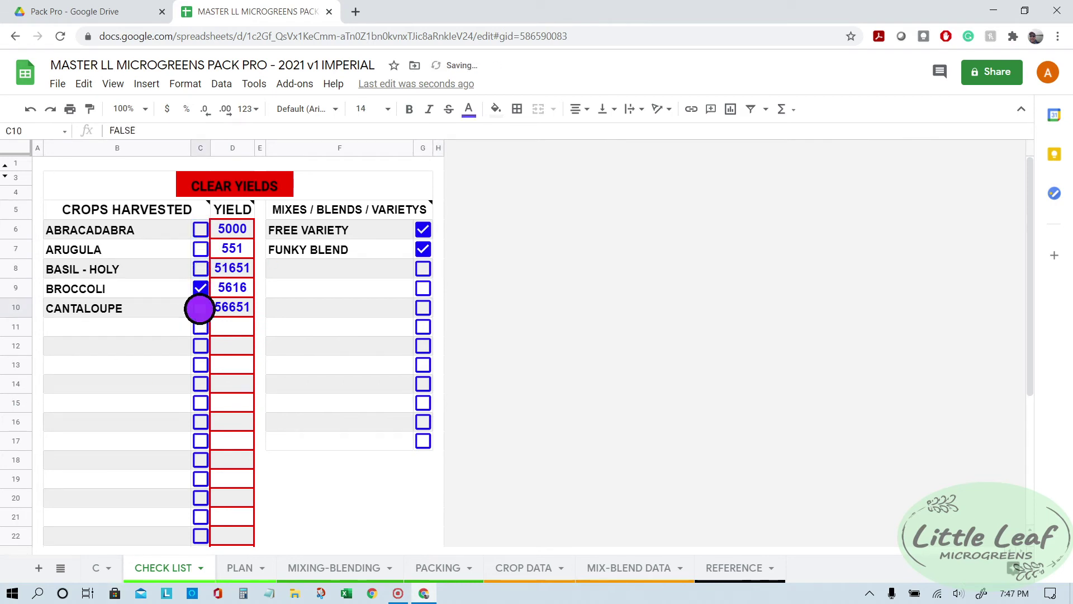
{"action": "left_click", "coordinate": [200, 249]}
{"action": "key", "text": "Up"}
{"action": "key", "text": "Up"}
{"action": "left_click", "coordinate": [200, 230]}
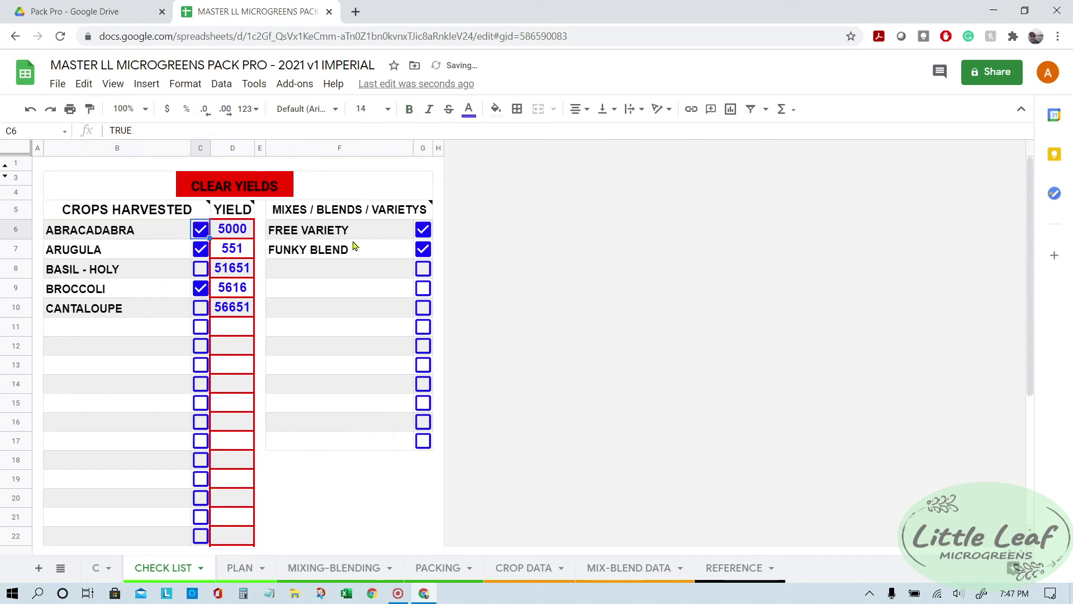
{"action": "left_click", "coordinate": [422, 249]}
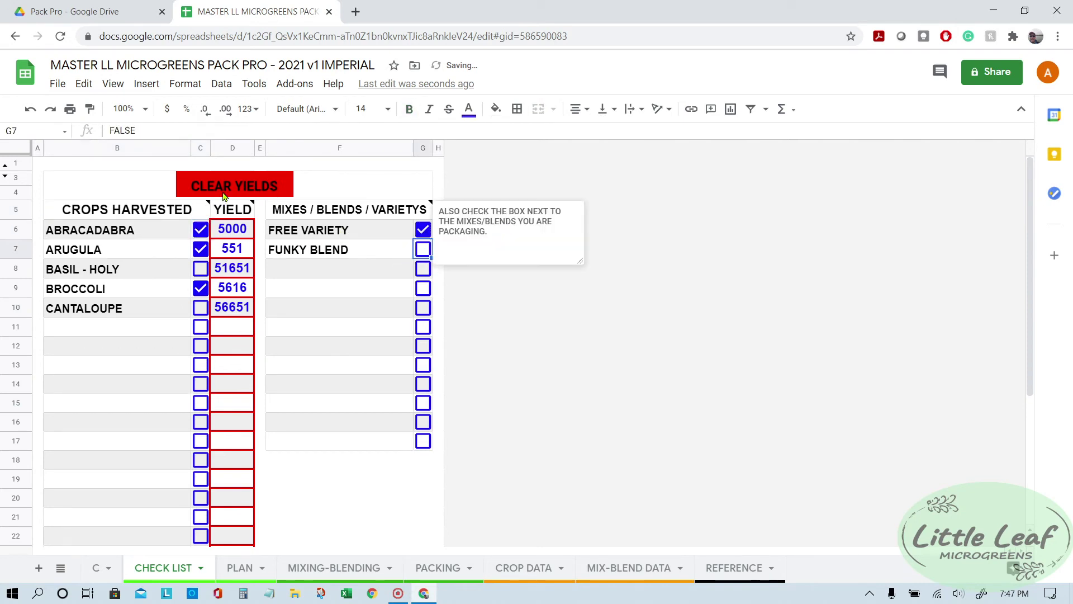
Step: Run CLEAR YIELDS and authorize the unverified Recorded Macros script to edit spreadsheets
{"action": "left_click", "coordinate": [239, 184]}
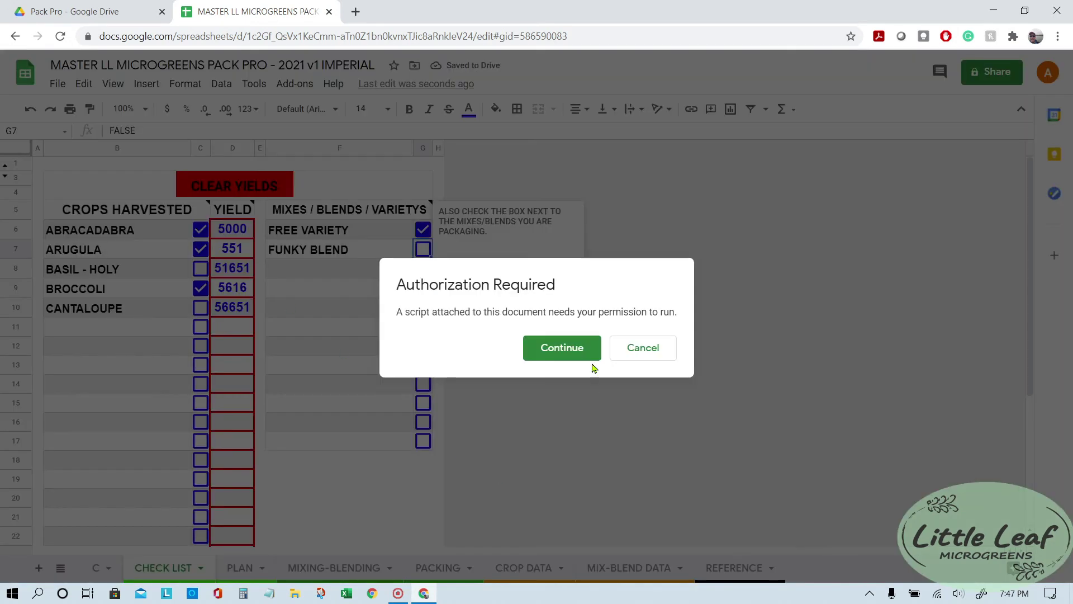
{"action": "left_click", "coordinate": [574, 353]}
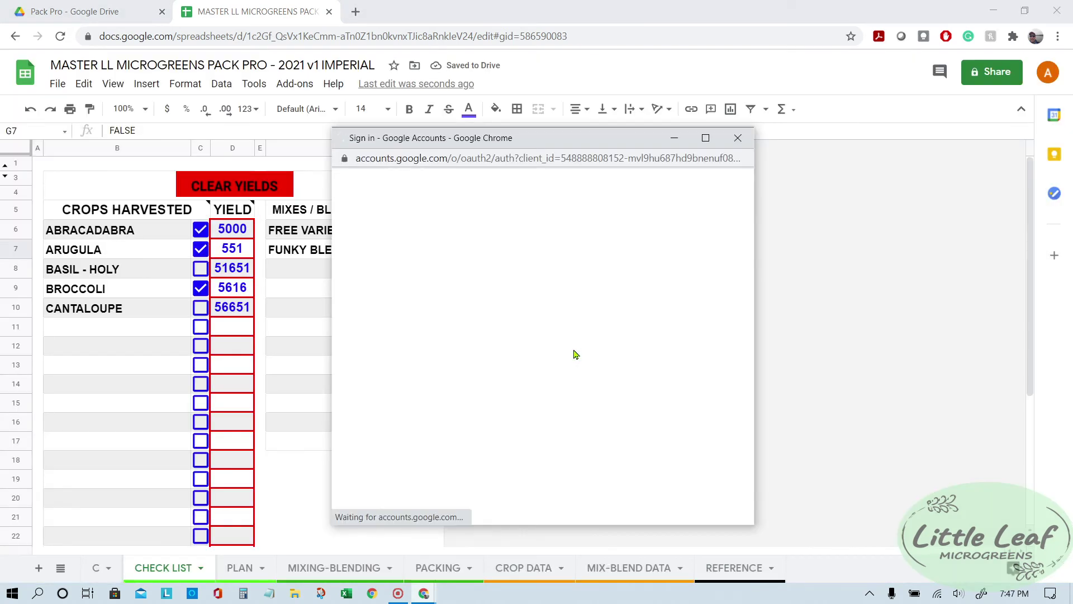
{"action": "left_click", "coordinate": [545, 357]}
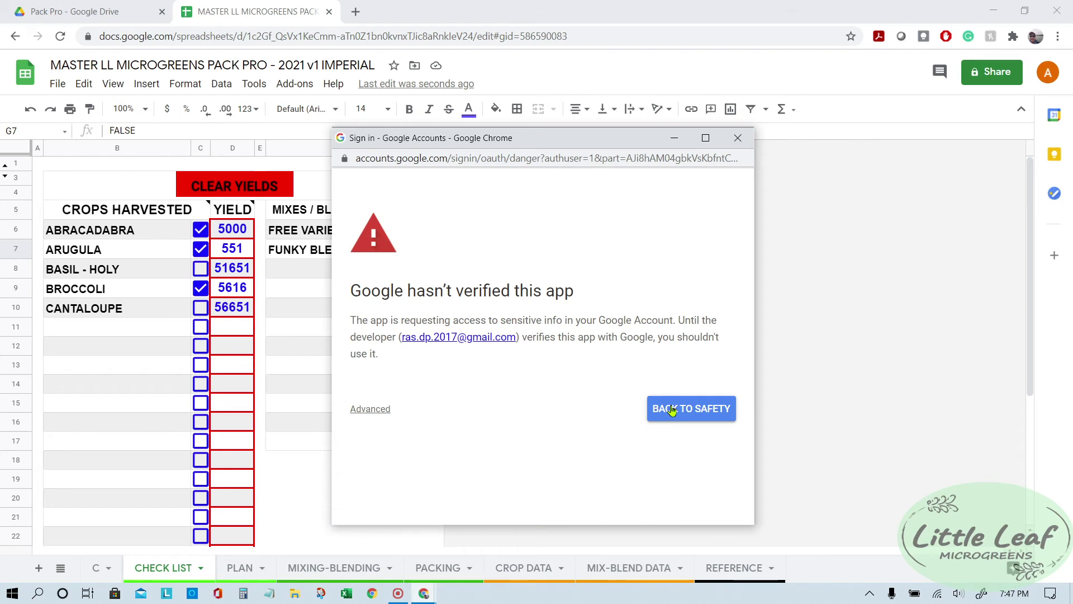
{"action": "left_click", "coordinate": [370, 408]}
{"action": "scroll", "coordinate": [604, 441], "scroll_direction": "down", "scroll_amount": 1}
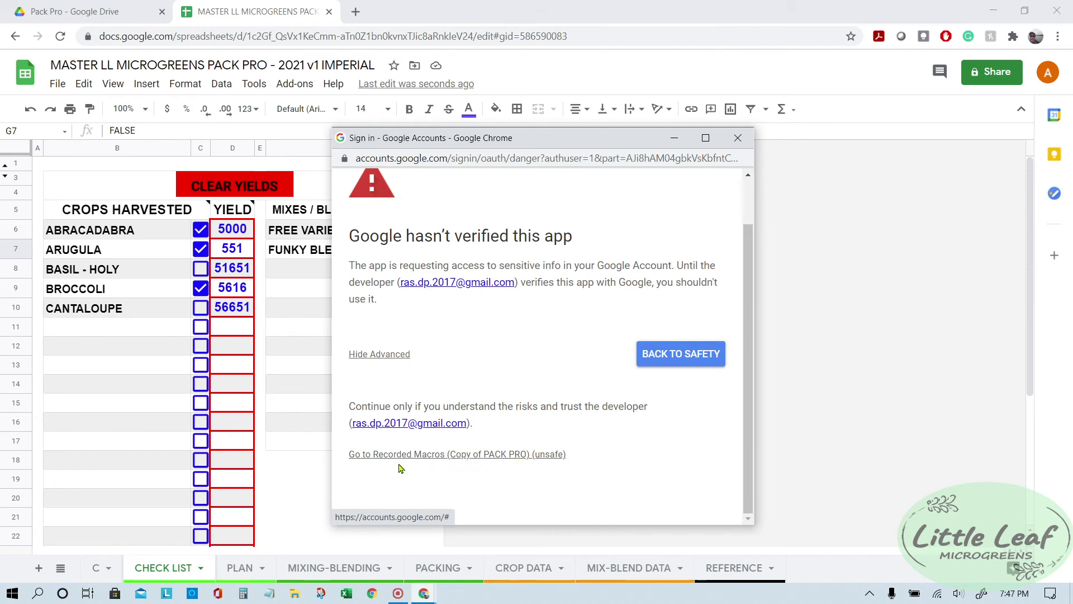
{"action": "left_click", "coordinate": [495, 455]}
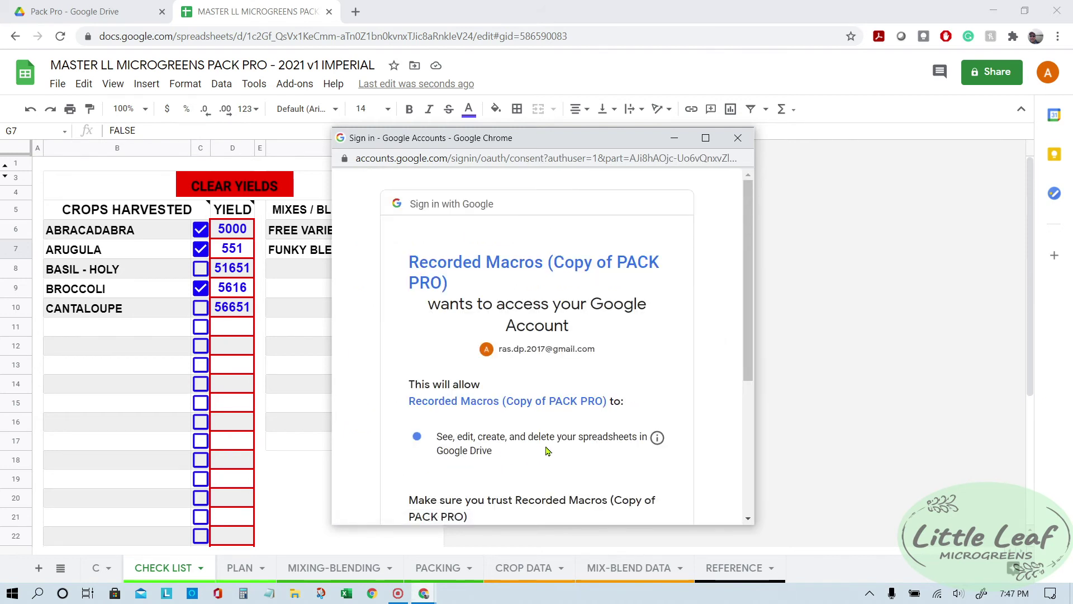
{"action": "scroll", "coordinate": [561, 436], "scroll_direction": "down", "scroll_amount": 4}
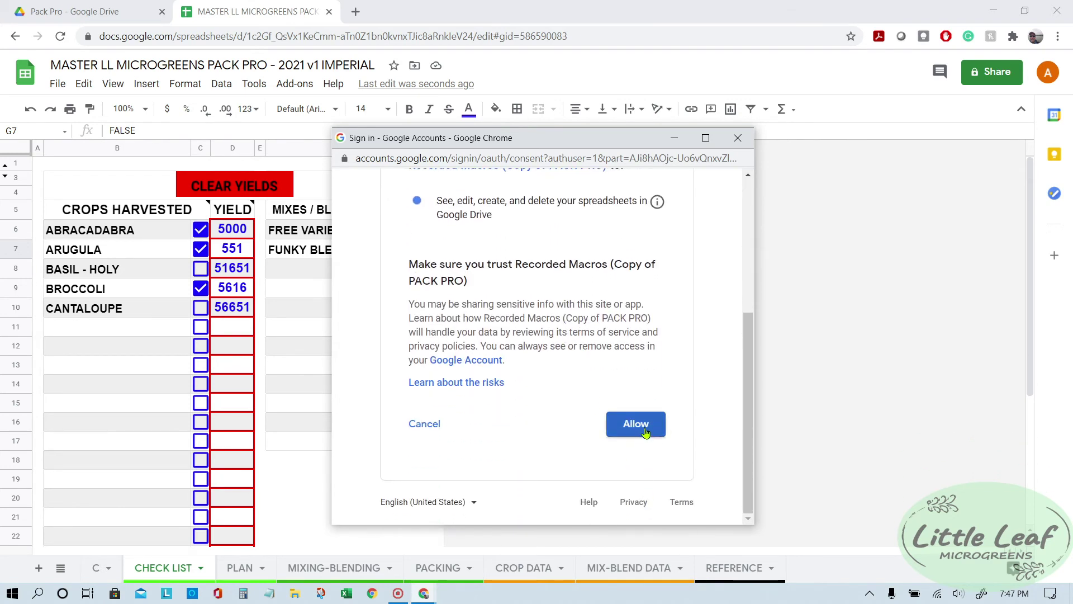
{"action": "left_click", "coordinate": [646, 432]}
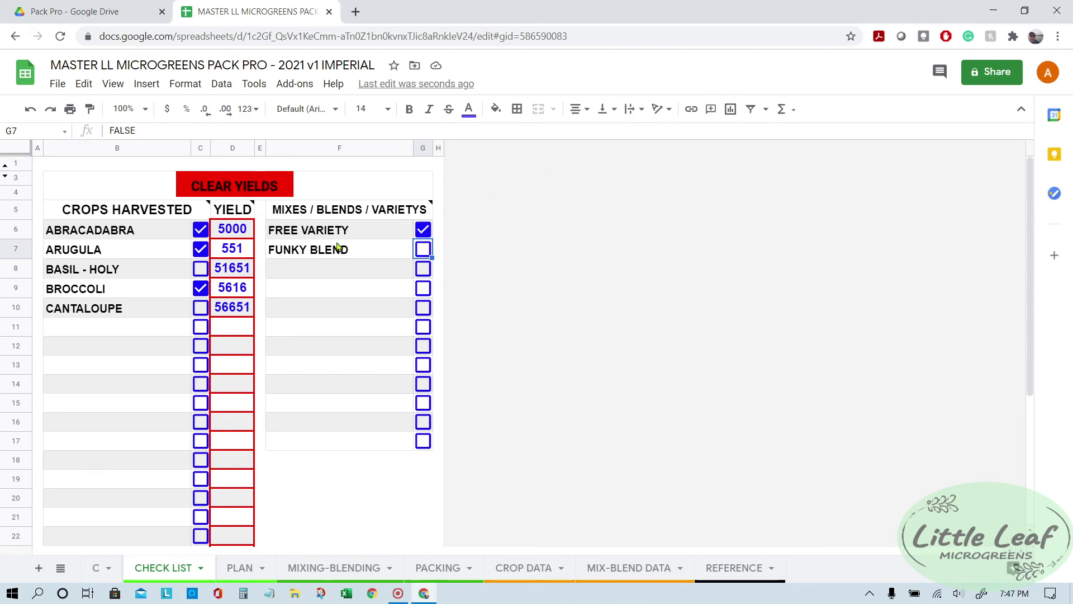
Step: Run the CLEAR YIELDS button and confirm Cantaloupe's and the other yield cells are empty
{"action": "left_click", "coordinate": [241, 181]}
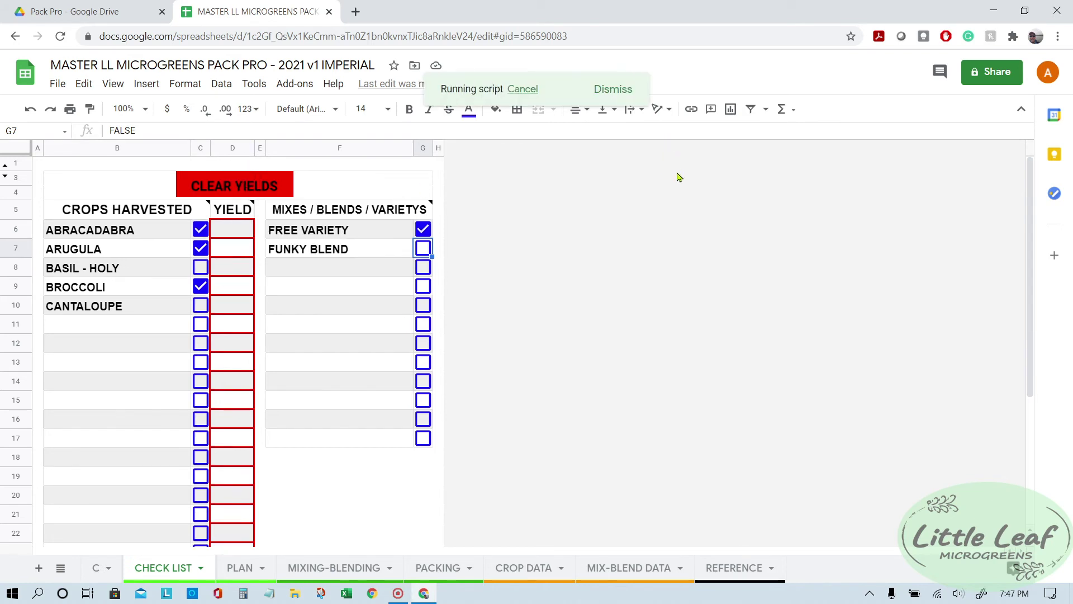
{"action": "left_click", "coordinate": [244, 237]}
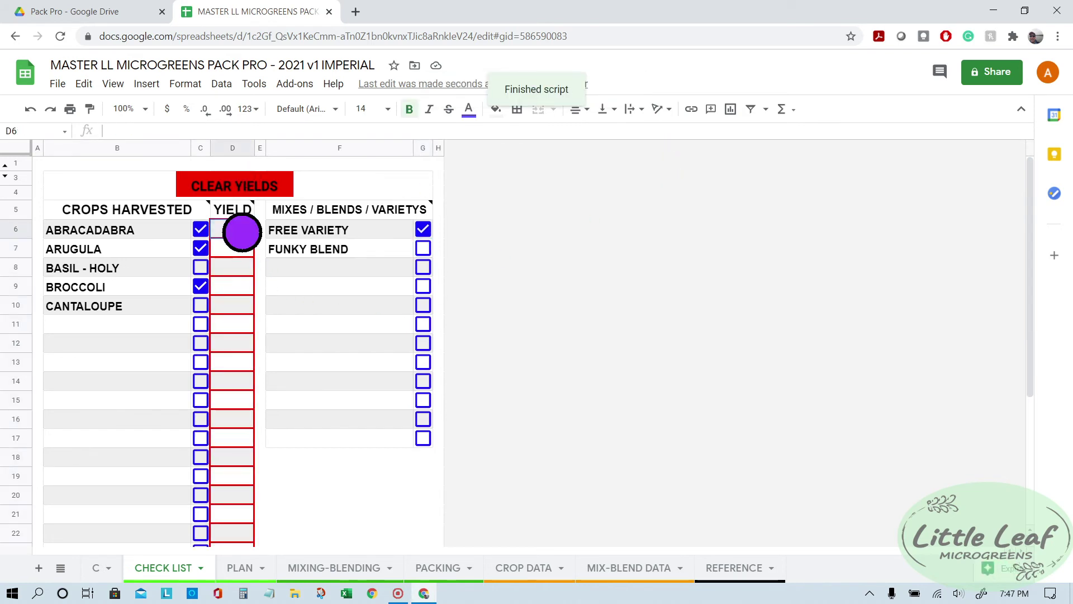
{"action": "left_click", "coordinate": [238, 304]}
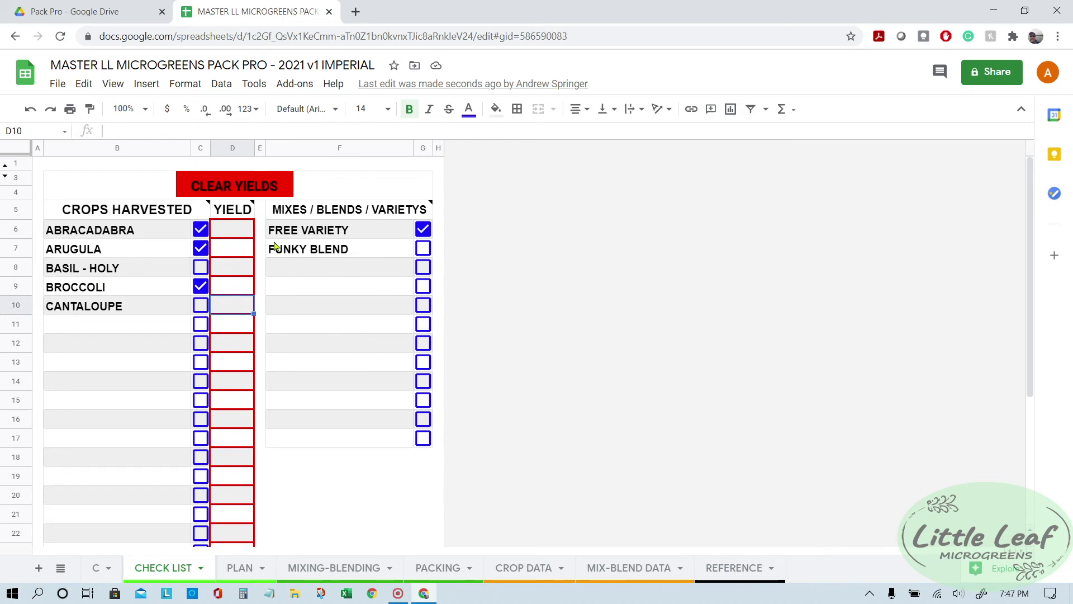
Step: On the PLAN sheet, expand the XL/2XL/3XL group, unhide columns B, C and G, and narrow column B
{"action": "left_click", "coordinate": [244, 568]}
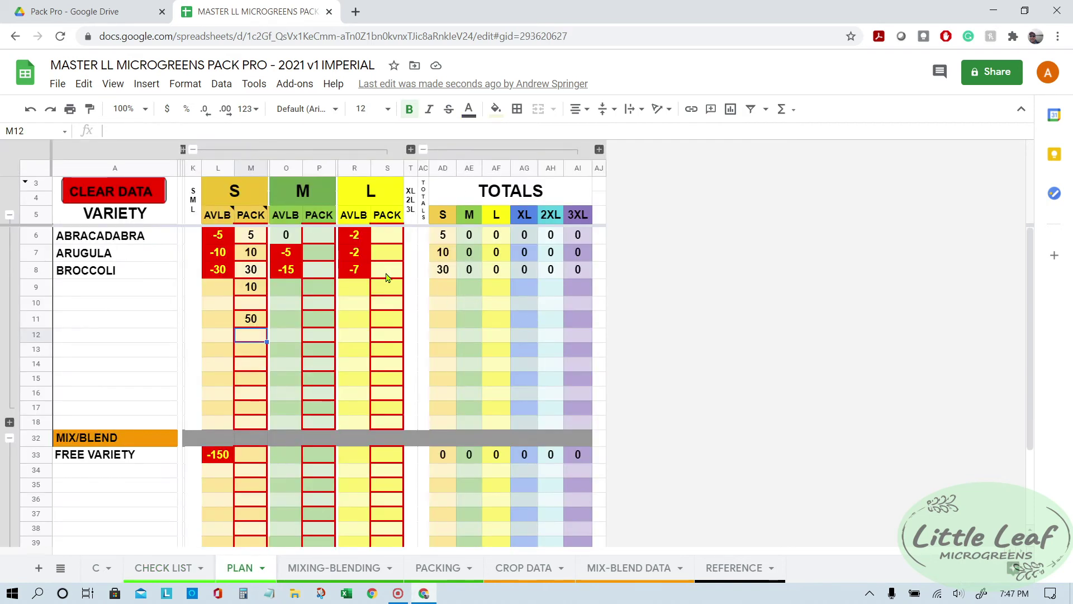
{"action": "left_click", "coordinate": [411, 149]}
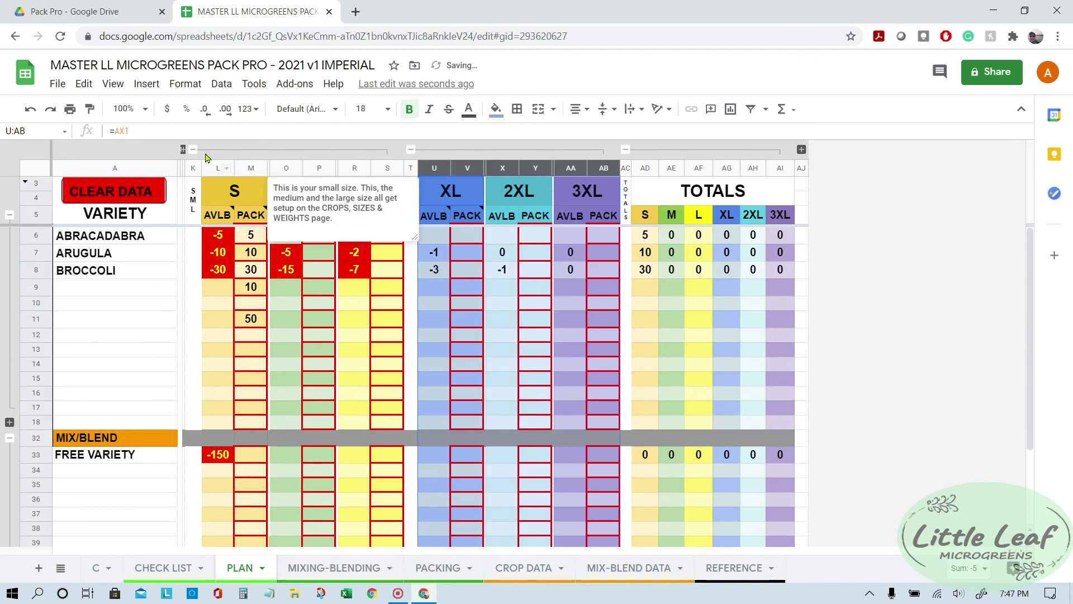
{"action": "left_click", "coordinate": [183, 150]}
{"action": "left_click", "coordinate": [191, 150]}
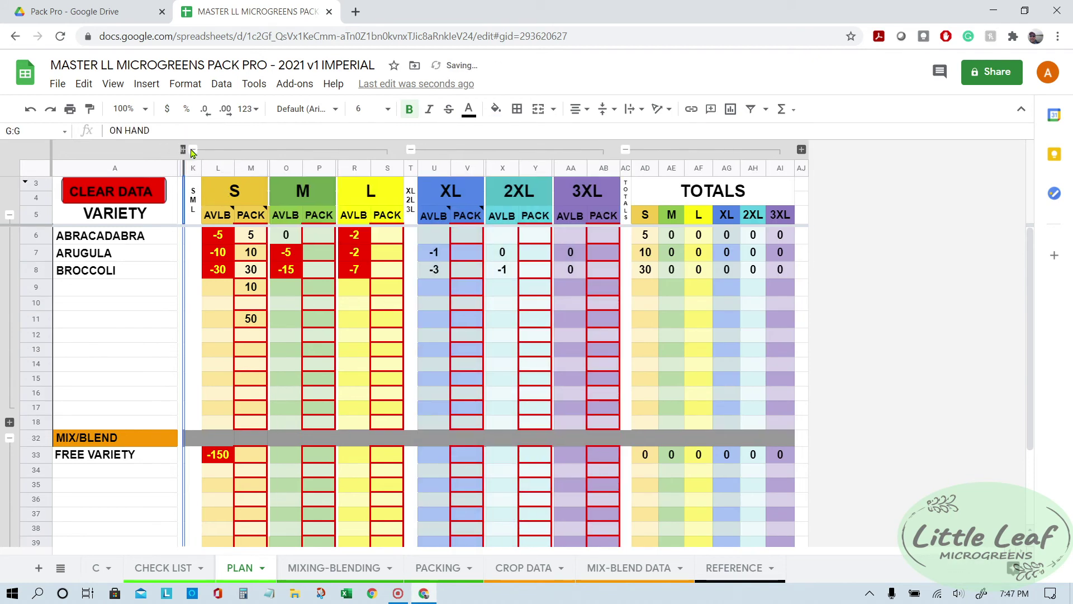
{"action": "left_click", "coordinate": [188, 167]}
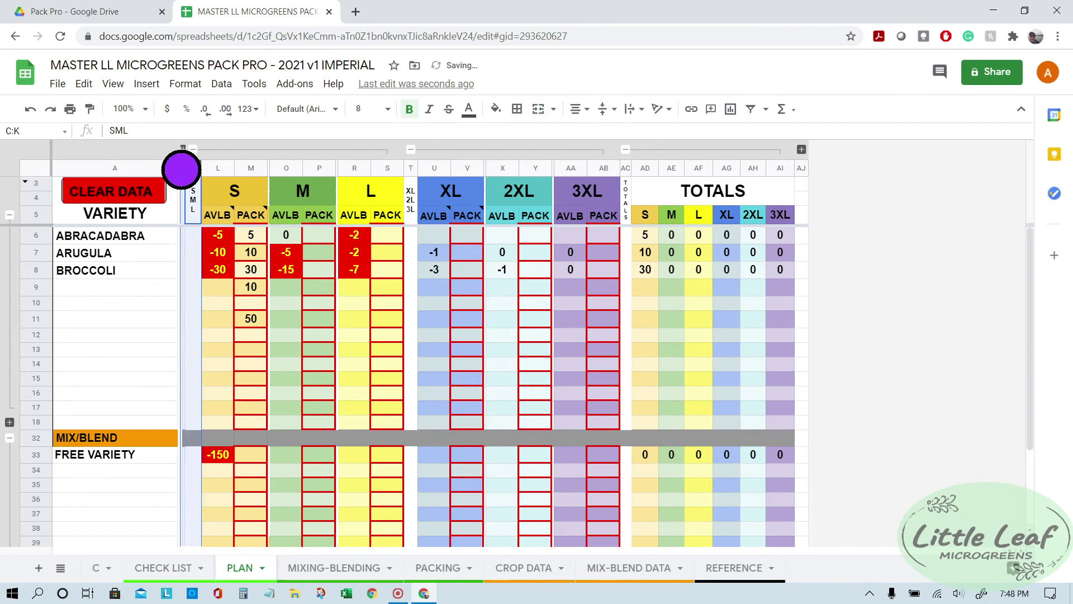
{"action": "left_click", "coordinate": [200, 164]}
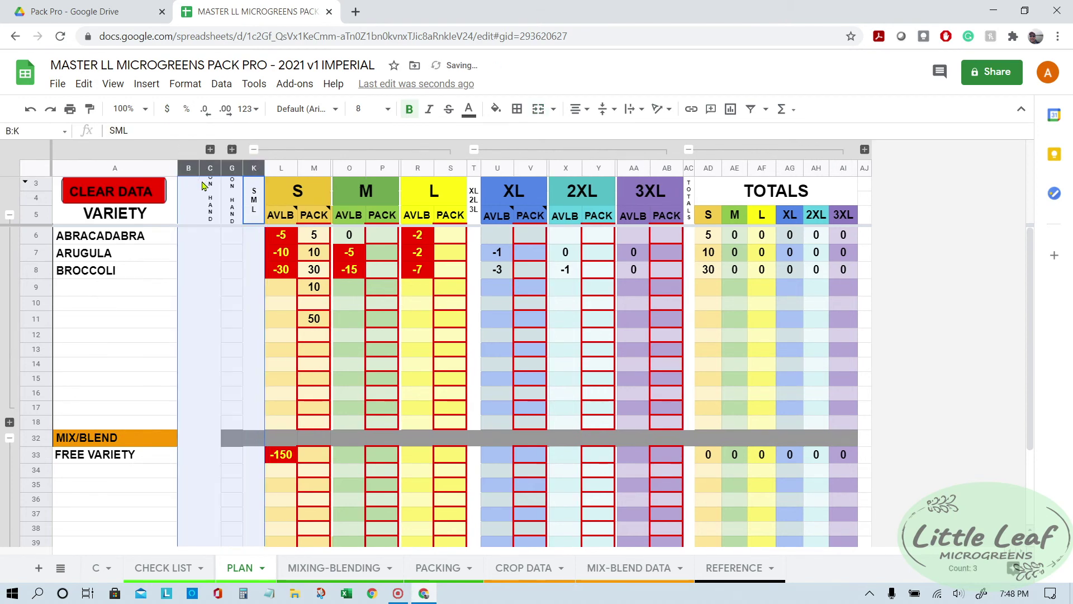
{"action": "left_click", "coordinate": [192, 185]}
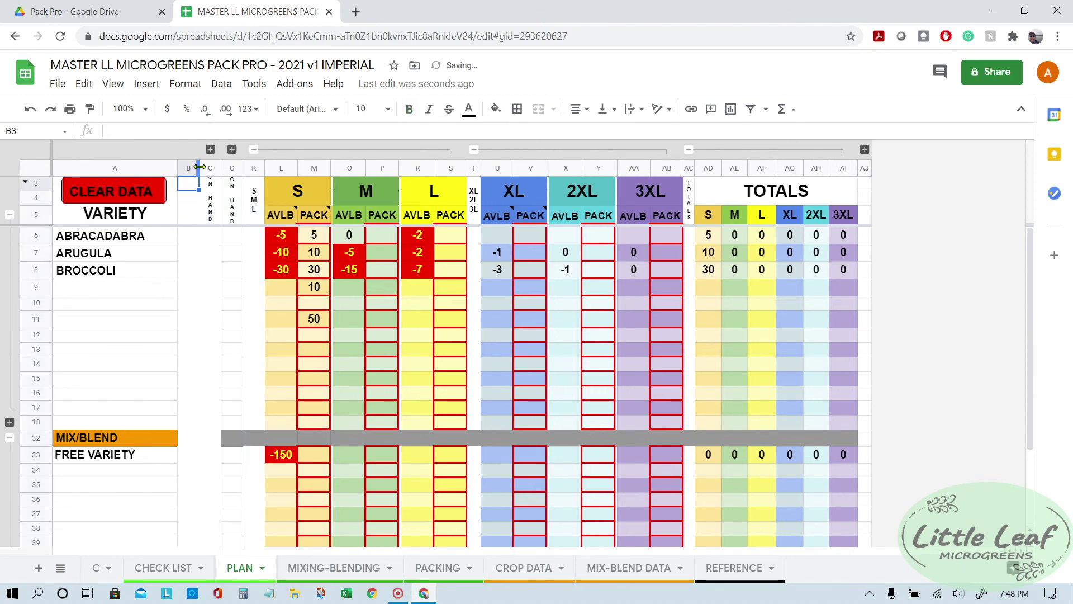
{"action": "left_click_drag", "start_coordinate": [198, 167], "coordinate": [185, 168]}
Step: Expand the ON HAND S, M, L and XL, 2XL, 3XL column groups
{"action": "left_click", "coordinate": [196, 149]}
{"action": "left_click", "coordinate": [284, 149]}
{"action": "left_click", "coordinate": [242, 236]}
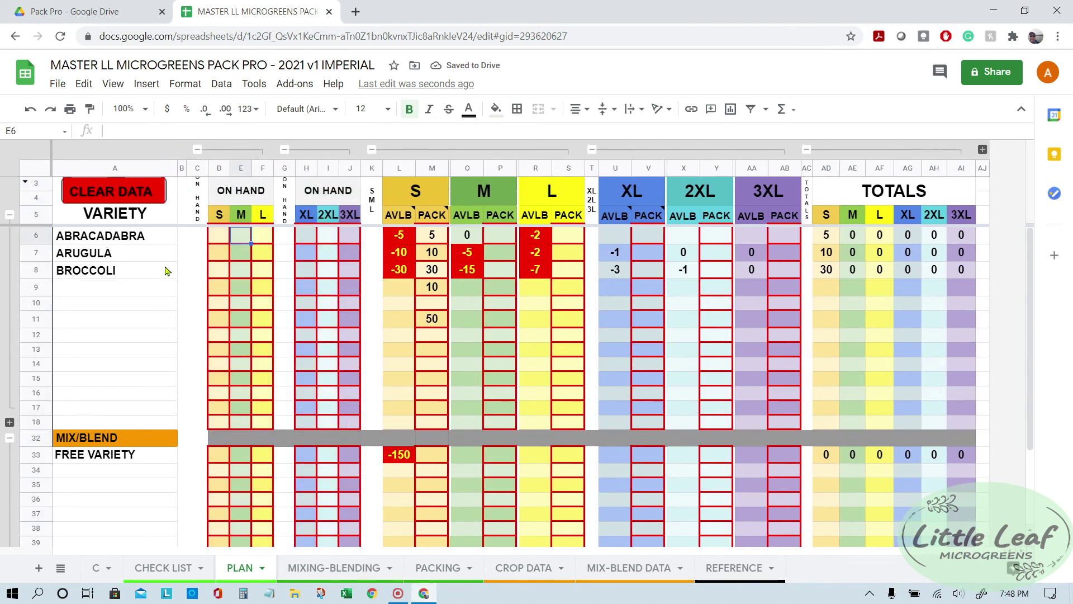
Step: Start recording a new macro from the spreadsheet tools
{"action": "mouse_move", "coordinate": [148, 193]}
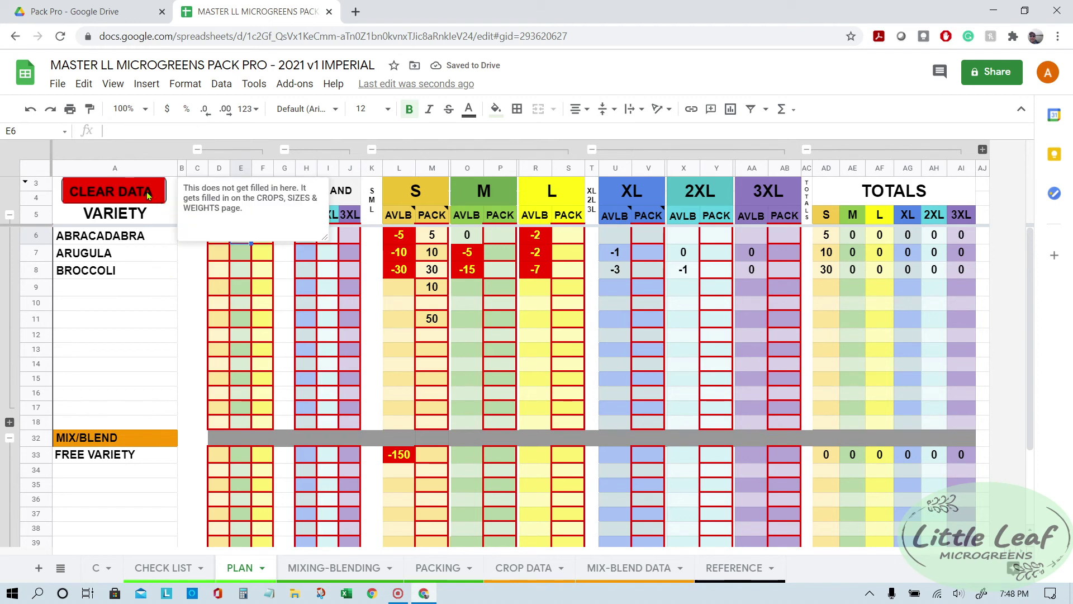
{"action": "left_click", "coordinate": [255, 84]}
{"action": "mouse_move", "coordinate": [335, 193]}
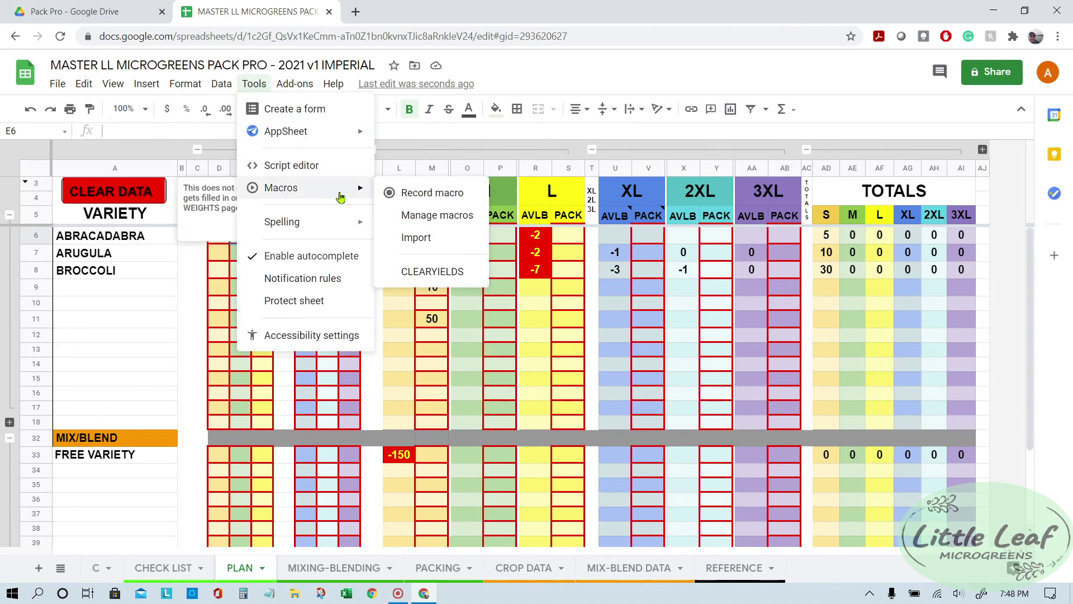
{"action": "left_click", "coordinate": [410, 195]}
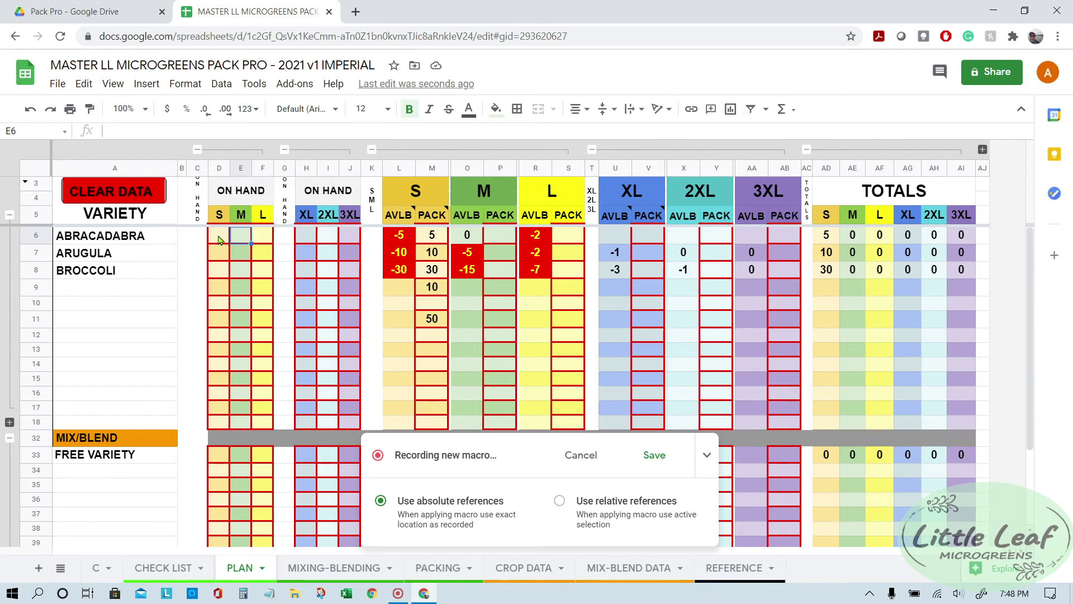
Step: Clear the ON HAND cells in rows 6–44, including the on-hand XL to 3XL columns
{"action": "left_click_drag", "start_coordinate": [219, 239], "coordinate": [259, 505]}
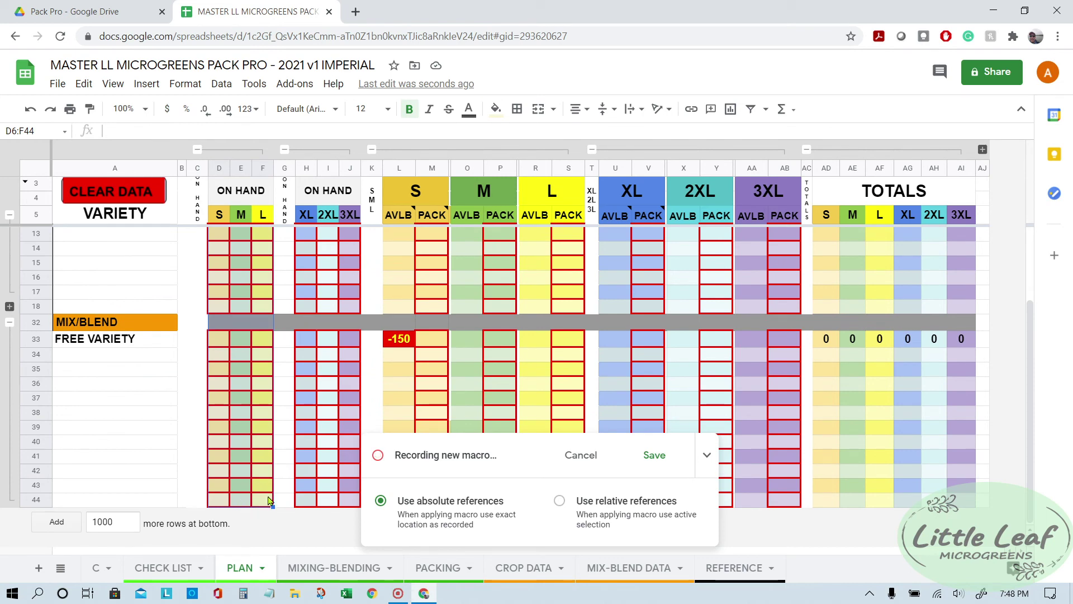
{"action": "key", "text": "Delete"}
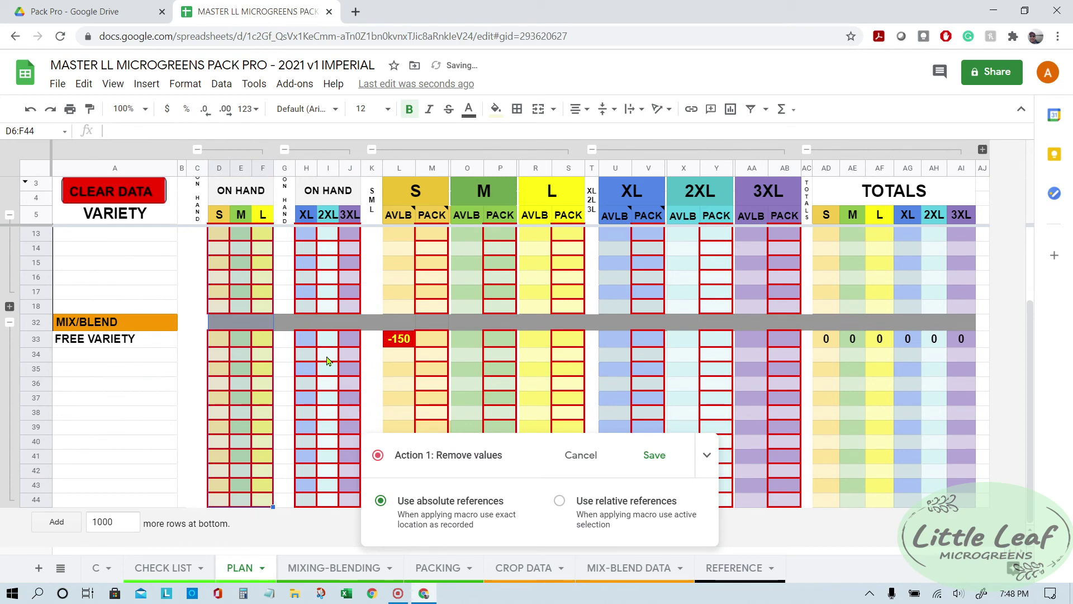
{"action": "scroll", "coordinate": [327, 360], "scroll_direction": "up", "scroll_amount": 3}
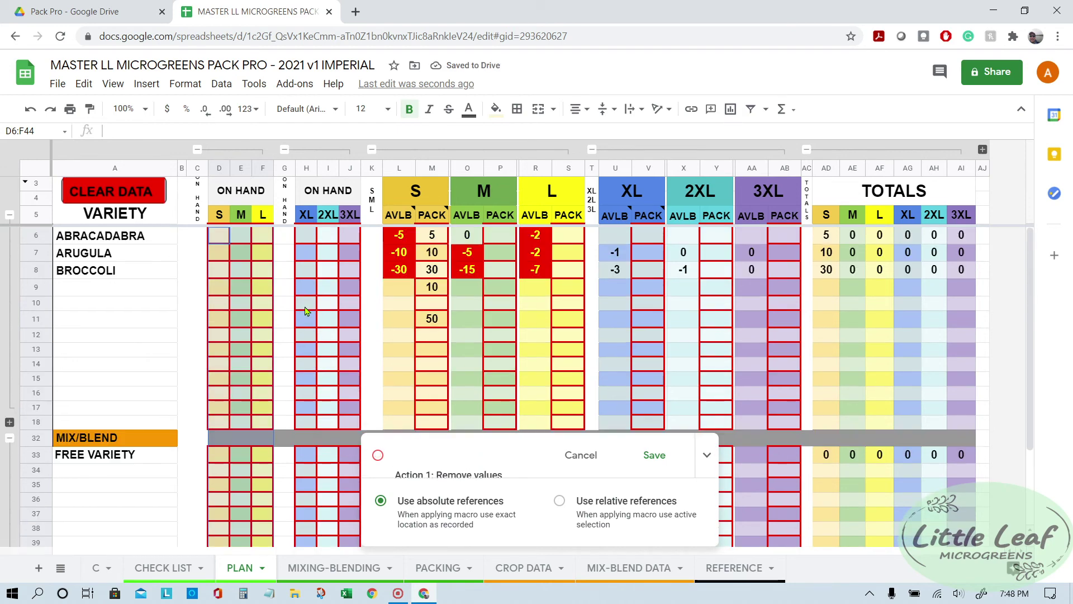
{"action": "left_click", "coordinate": [313, 238]}
{"action": "left_click_drag", "start_coordinate": [313, 238], "coordinate": [352, 504]}
{"action": "key", "text": "Delete"}
Step: Select the S PACK column from row 6 and collapse the macro recording panel
{"action": "scroll", "coordinate": [414, 344], "scroll_direction": "up", "scroll_amount": 2}
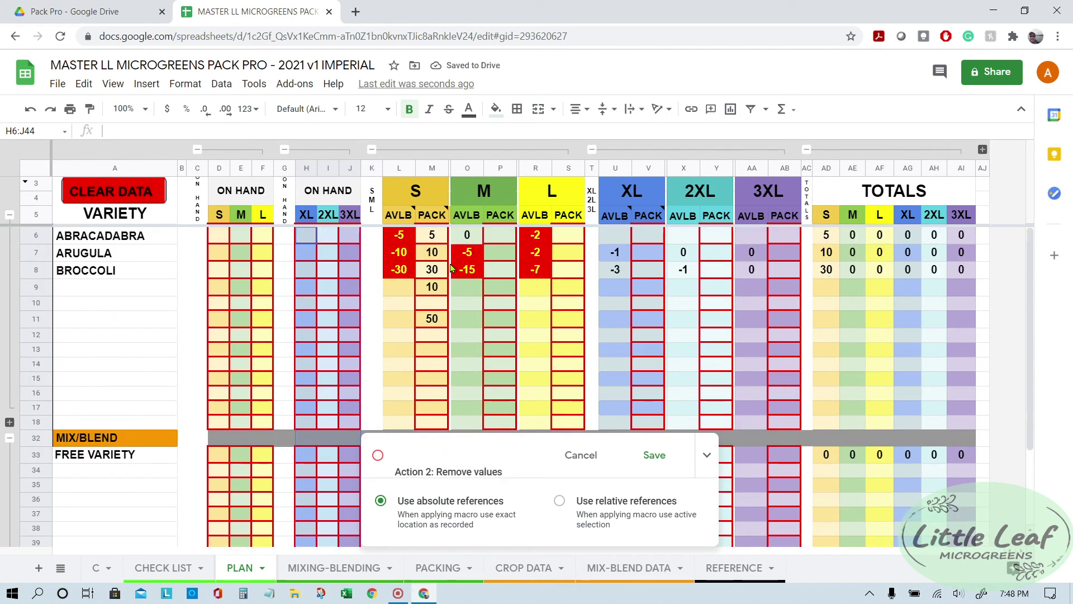
{"action": "left_click", "coordinate": [435, 235]}
{"action": "left_click_drag", "start_coordinate": [435, 235], "coordinate": [437, 579]}
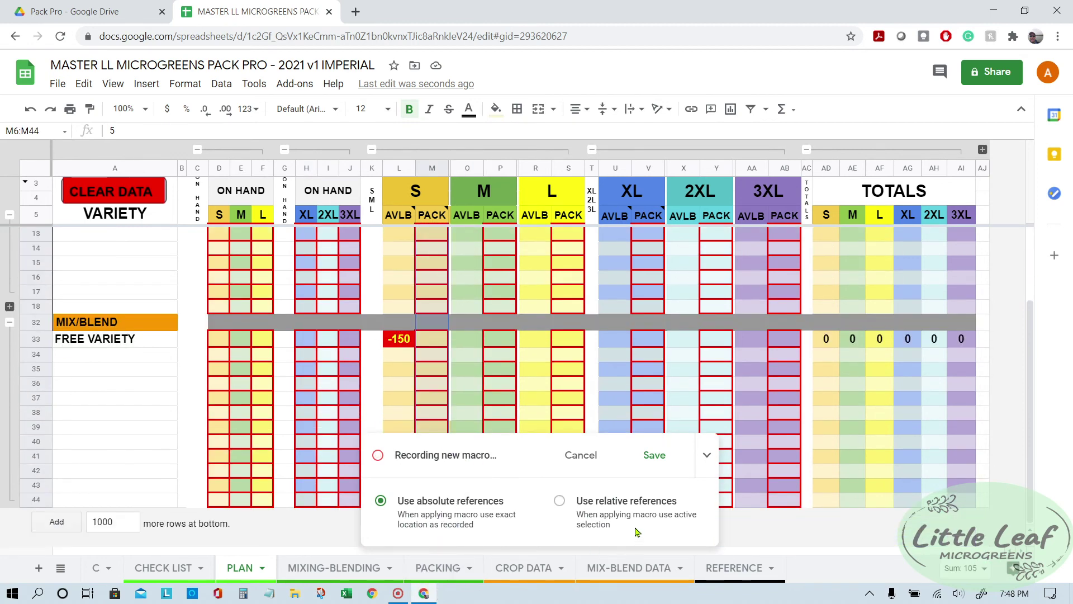
{"action": "left_click", "coordinate": [707, 454]}
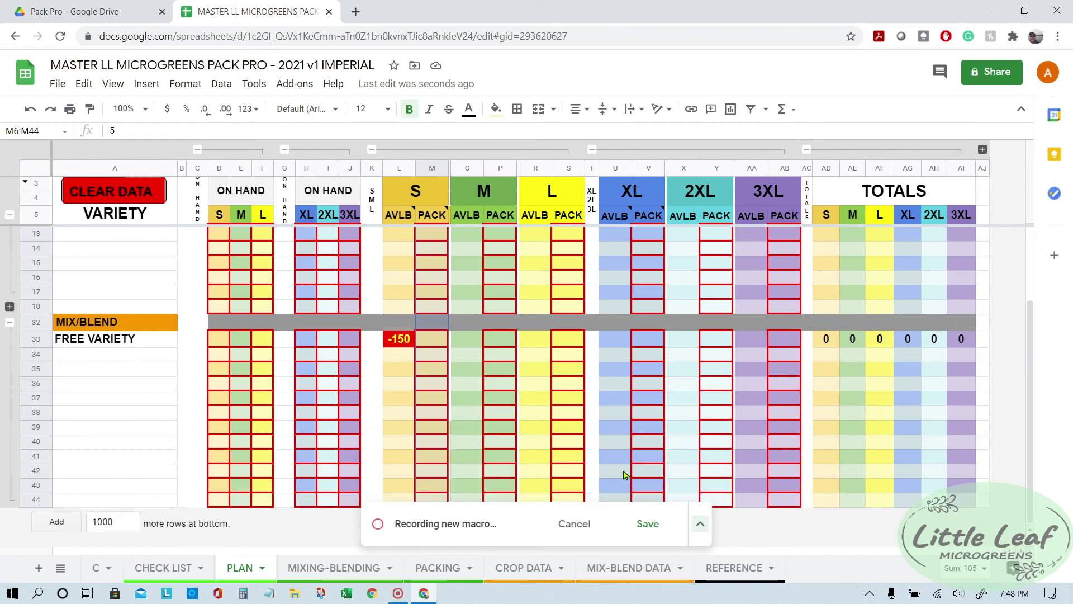
Step: Clear the M PACK and L PACK cells in rows 6–44
{"action": "scroll", "coordinate": [531, 369], "scroll_direction": "up", "scroll_amount": 3}
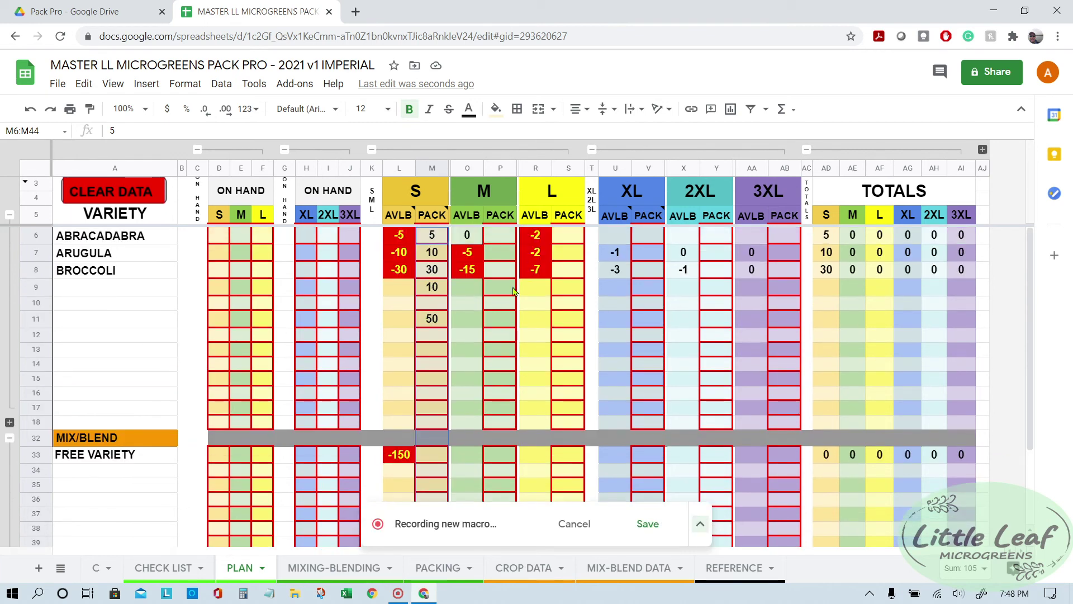
{"action": "left_click", "coordinate": [501, 237]}
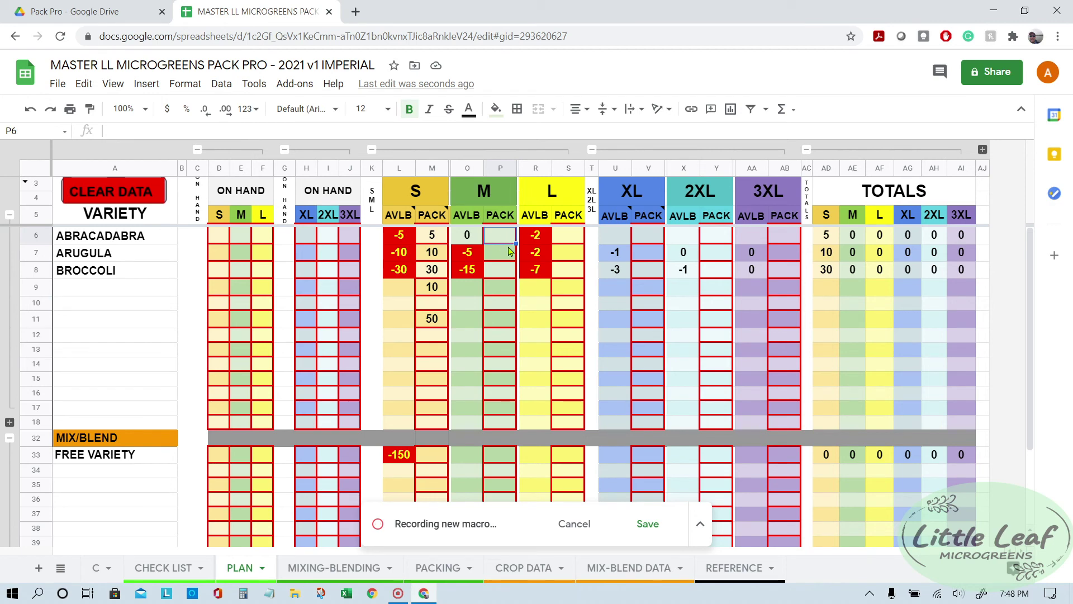
{"action": "left_click_drag", "start_coordinate": [509, 245], "coordinate": [511, 592]}
{"action": "key", "text": "Delete"}
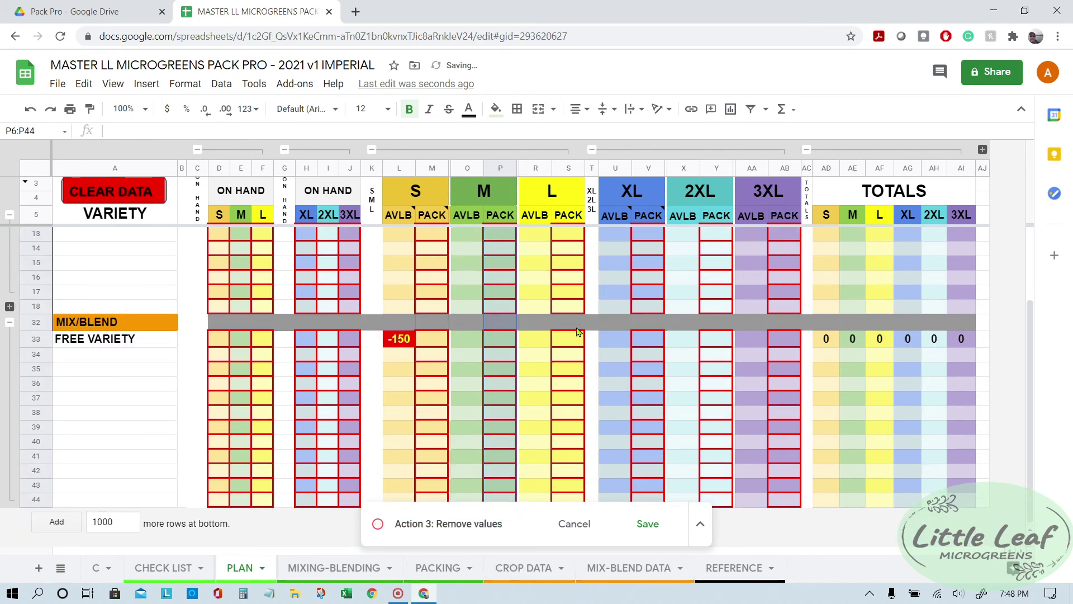
{"action": "scroll", "coordinate": [568, 283], "scroll_direction": "up", "scroll_amount": 3}
{"action": "left_click_drag", "start_coordinate": [568, 236], "coordinate": [576, 581]}
{"action": "key", "text": "Delete"}
Step: Clear the XL and 2XL PACK cells in rows 6–44, then select the 3XL PACK cells
{"action": "scroll", "coordinate": [660, 247], "scroll_direction": "up", "scroll_amount": 3}
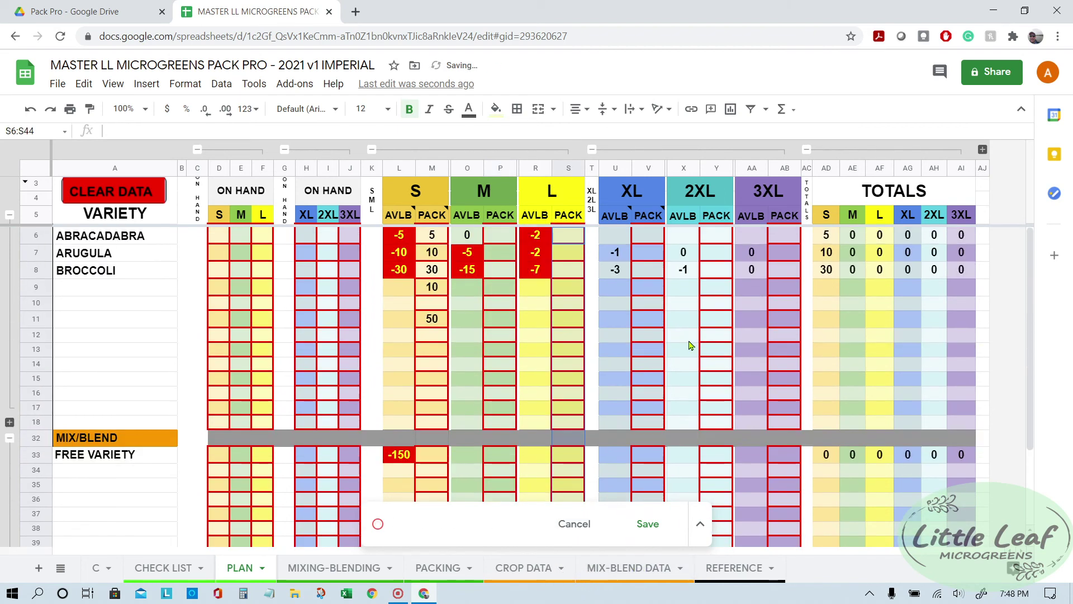
{"action": "left_click_drag", "start_coordinate": [648, 236], "coordinate": [665, 595]}
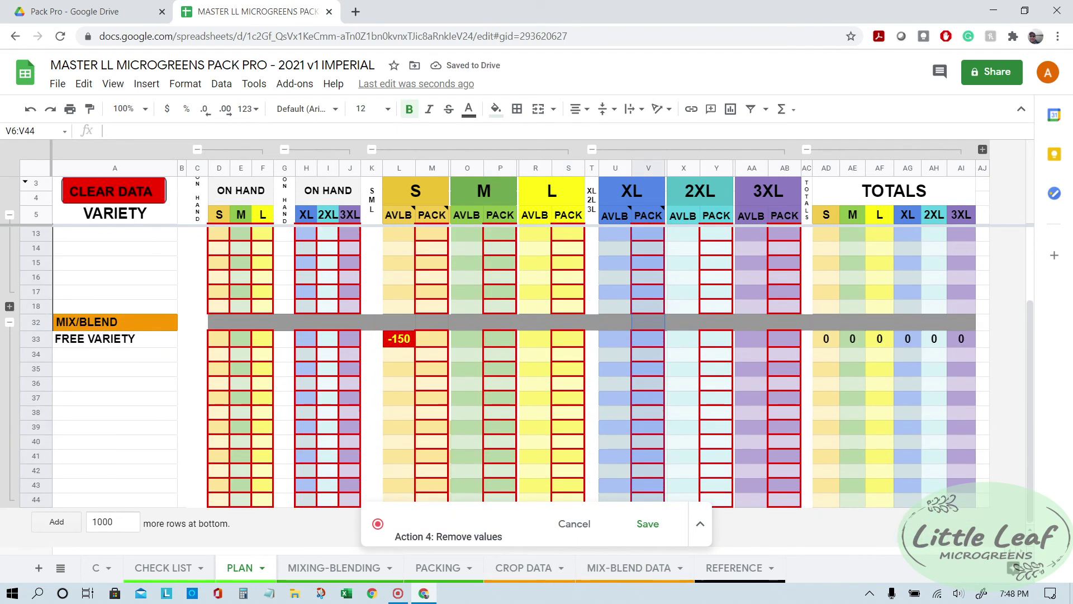
{"action": "scroll", "coordinate": [711, 430], "scroll_direction": "up", "scroll_amount": 3}
{"action": "left_click", "coordinate": [718, 235]}
{"action": "key", "text": "Delete"}
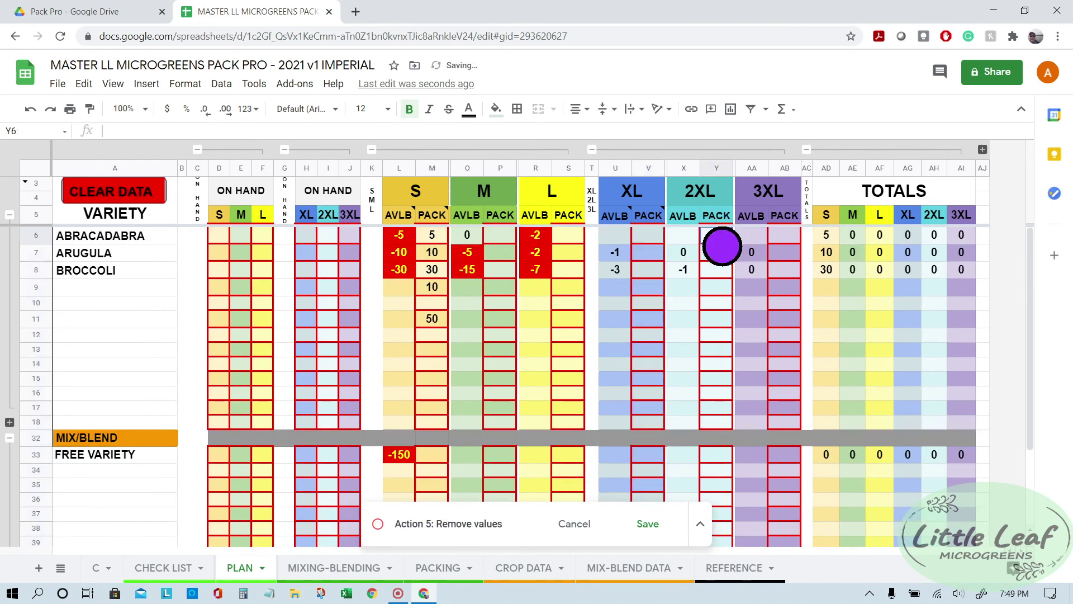
{"action": "left_click_drag", "start_coordinate": [722, 263], "coordinate": [716, 505]}
{"action": "left_click", "coordinate": [735, 498]}
{"action": "scroll", "coordinate": [694, 366], "scroll_direction": "up", "scroll_amount": 3}
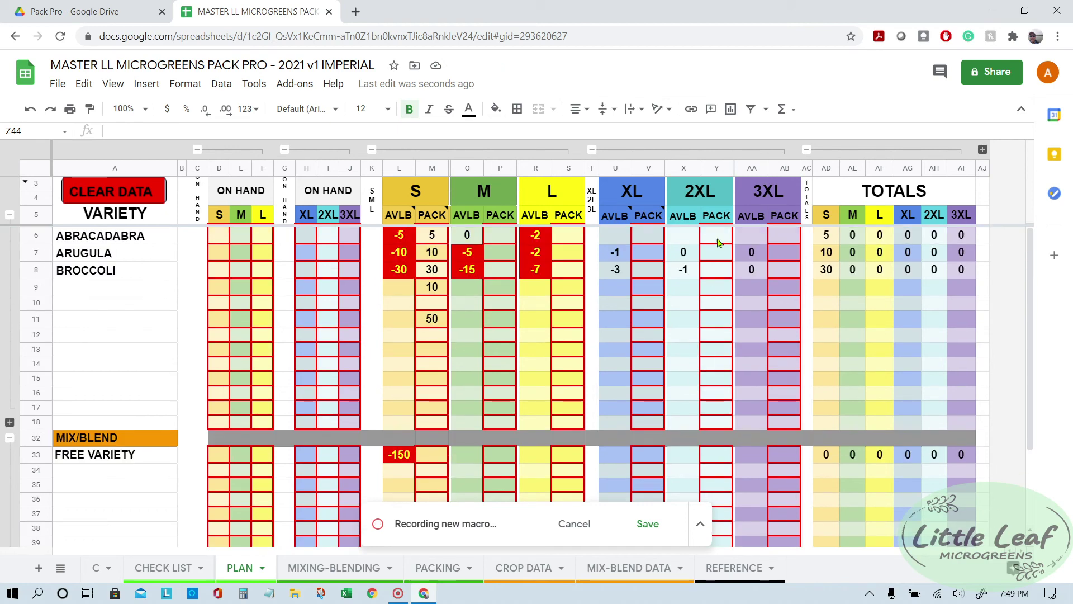
{"action": "left_click_drag", "start_coordinate": [718, 241], "coordinate": [722, 497]}
{"action": "key", "text": "Delete"}
{"action": "scroll", "coordinate": [793, 242], "scroll_direction": "up", "scroll_amount": 3}
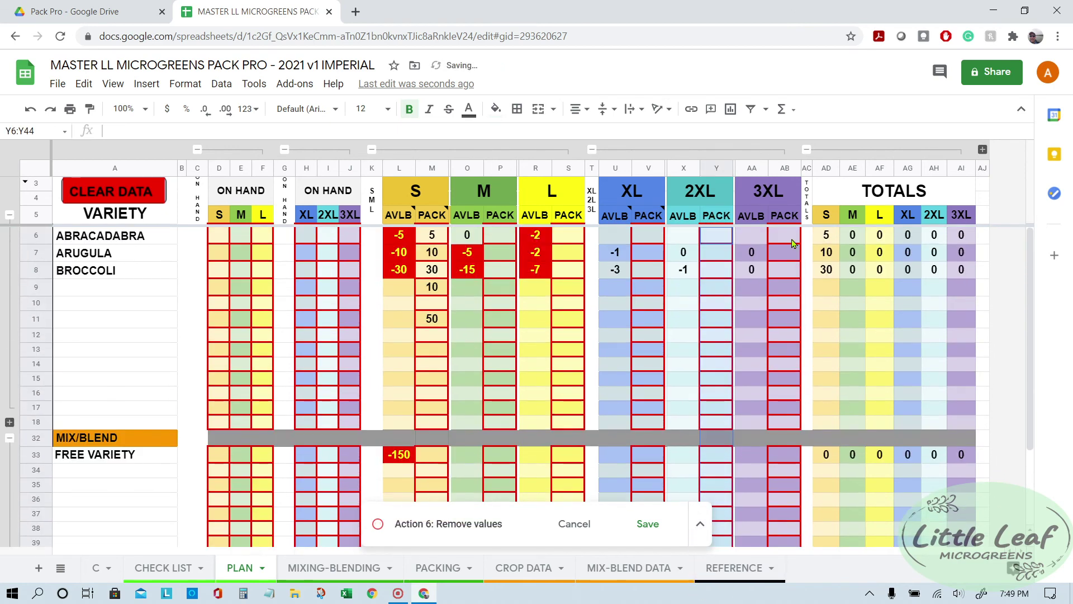
{"action": "left_click_drag", "start_coordinate": [793, 243], "coordinate": [780, 346]}
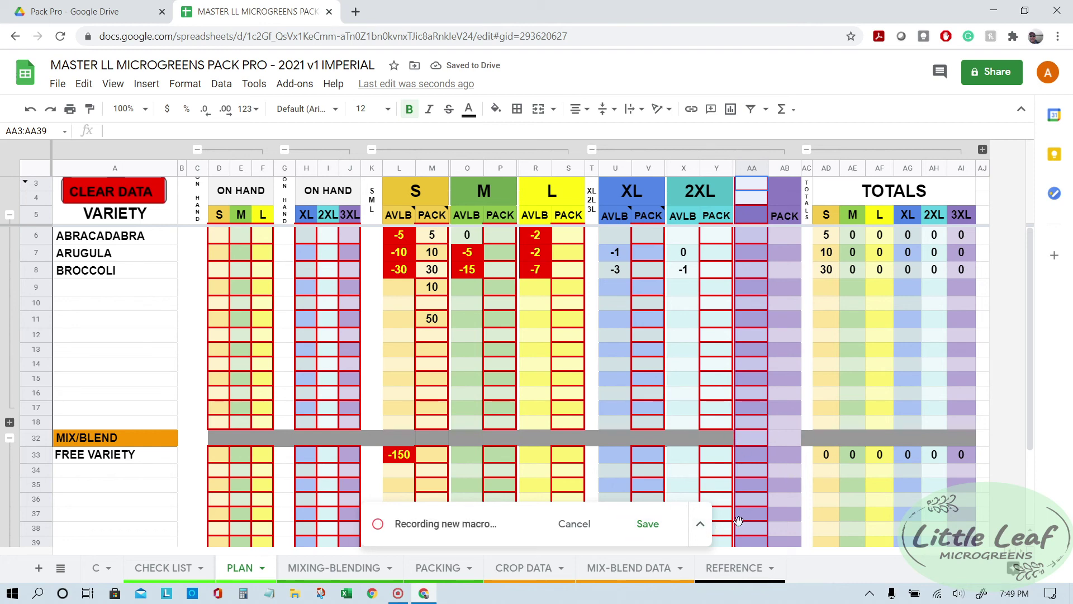
Step: Cancel the macro recording and undo the accidental clearing of the 3XL AVLB column
{"action": "left_click", "coordinate": [592, 523]}
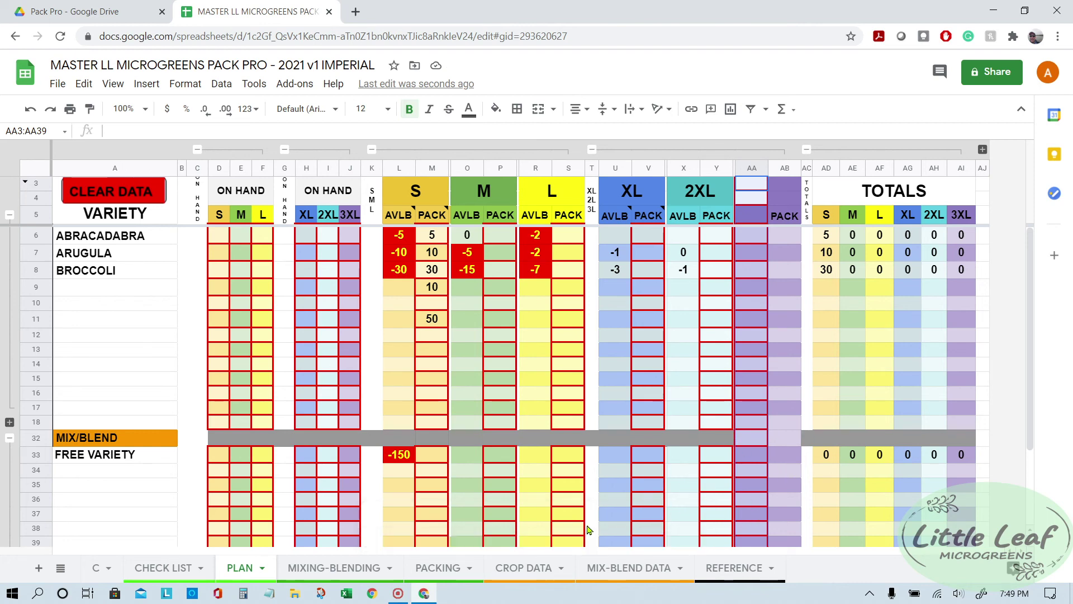
{"action": "left_click", "coordinate": [786, 237]}
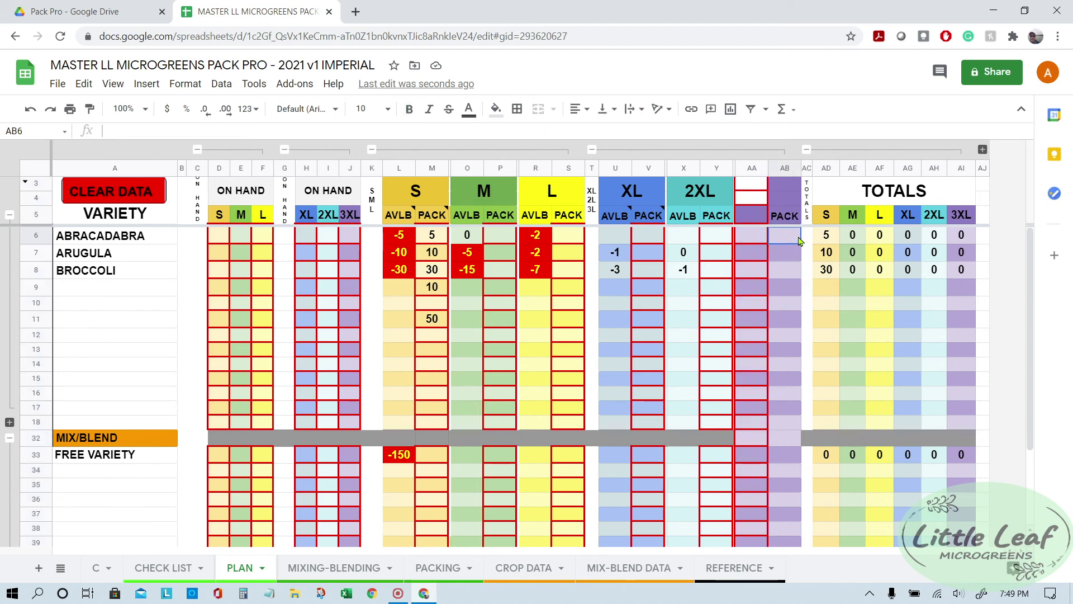
{"action": "left_click", "coordinate": [760, 234]}
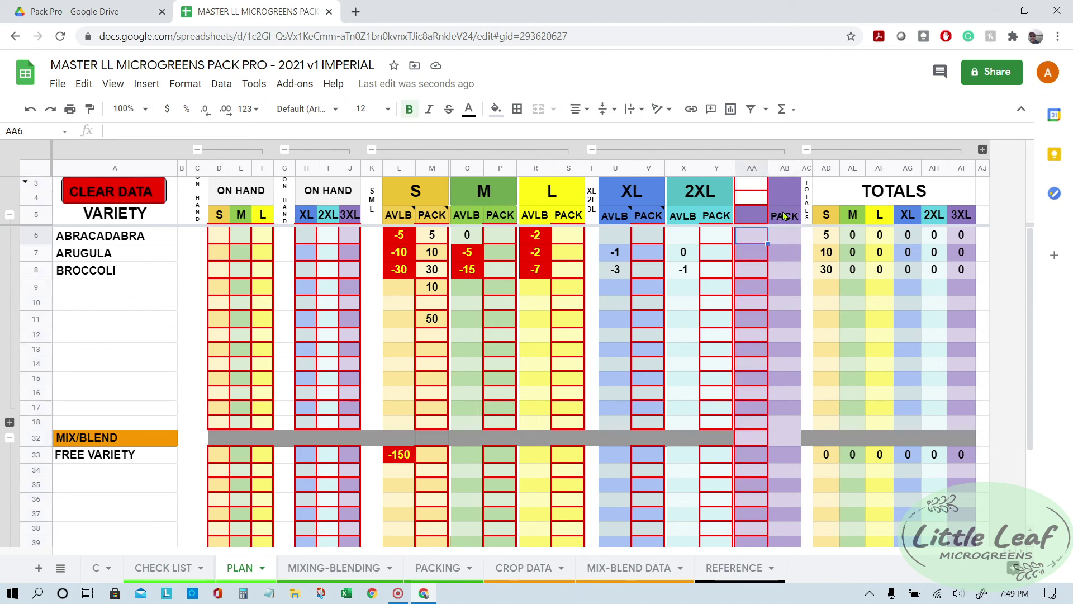
{"action": "key", "text": "ctrl+z"}
Step: Check the 3XL PACK cells, then reselect the 3XL AVLB column AA6:AA44
{"action": "left_click", "coordinate": [789, 234]}
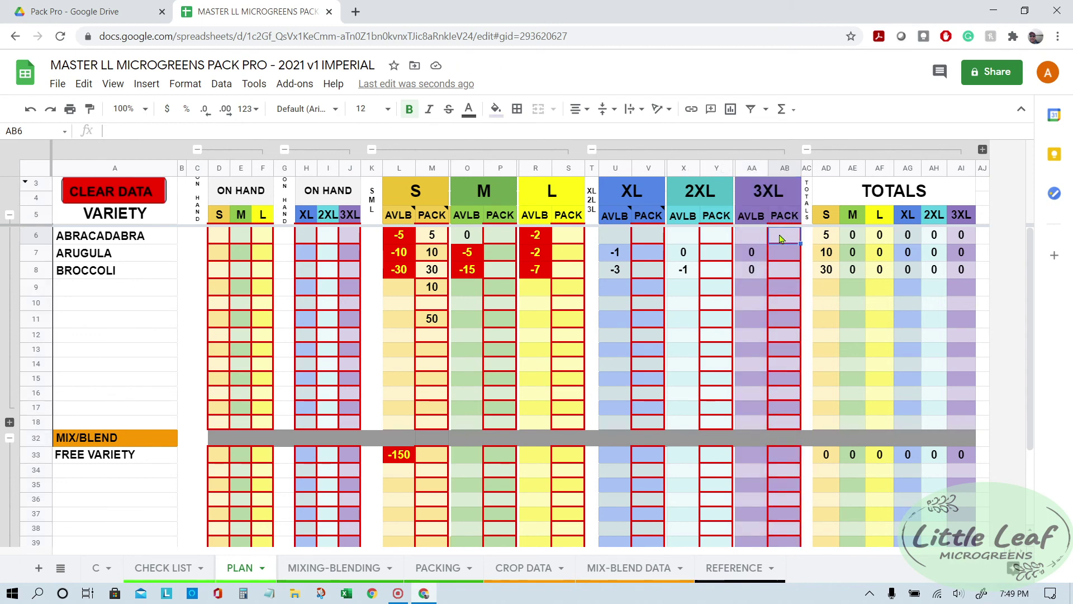
{"action": "left_click_drag", "start_coordinate": [779, 235], "coordinate": [796, 503]}
{"action": "scroll", "coordinate": [789, 334], "scroll_direction": "up", "scroll_amount": 3}
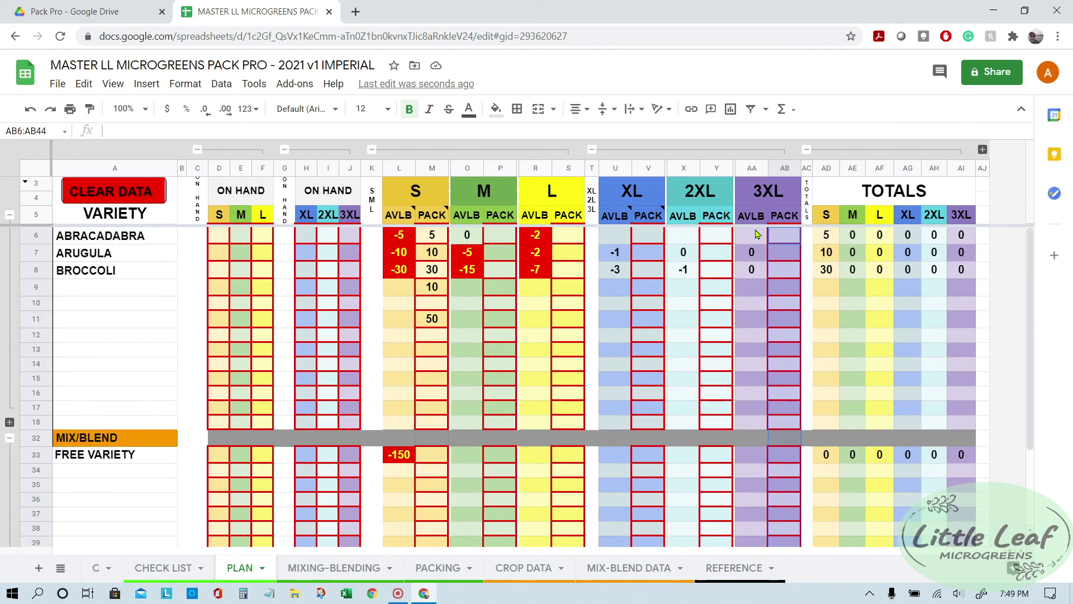
{"action": "left_click", "coordinate": [753, 234]}
{"action": "left_click_drag", "start_coordinate": [753, 234], "coordinate": [738, 497]}
{"action": "scroll", "coordinate": [648, 383], "scroll_direction": "up", "scroll_amount": 3}
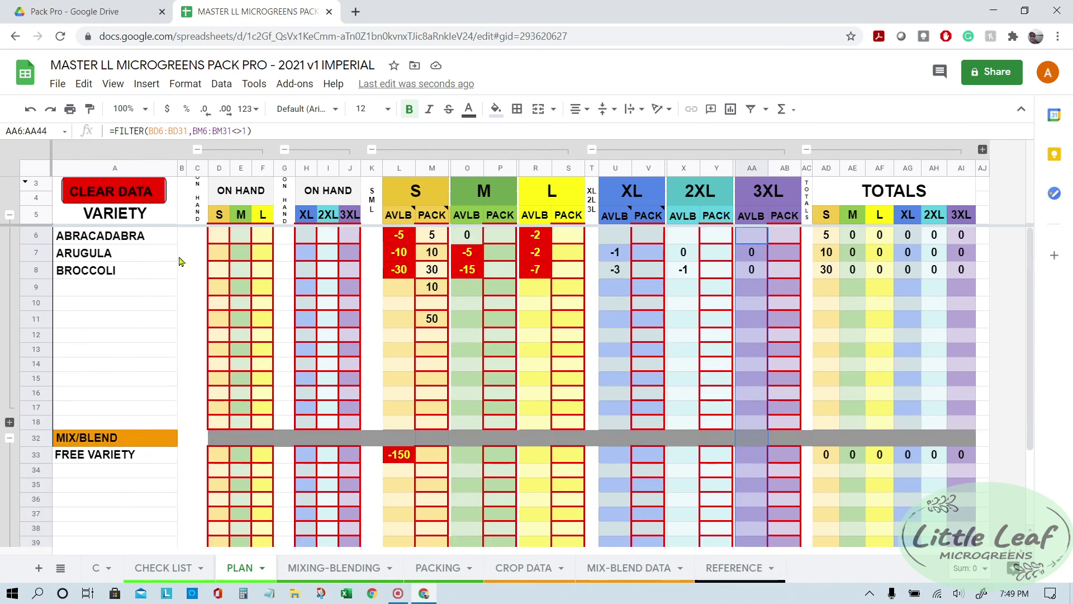
{"action": "mouse_move", "coordinate": [144, 190]}
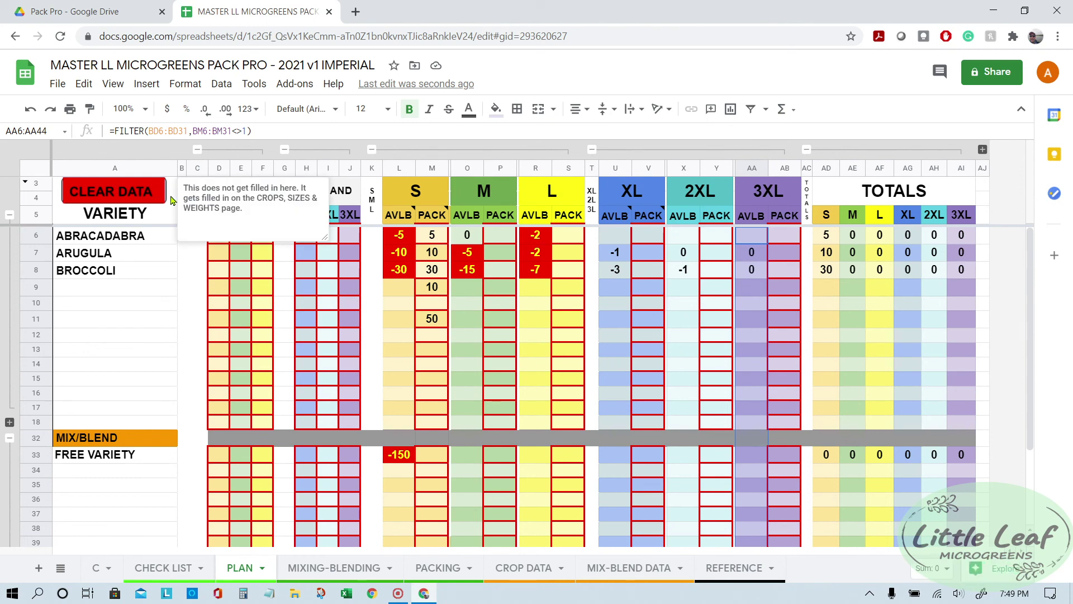
Step: Assign the CLEARVALUES script to the CLEAR DATA button drawing, then deselect it
{"action": "left_click", "coordinate": [154, 193]}
{"action": "left_click", "coordinate": [158, 188]}
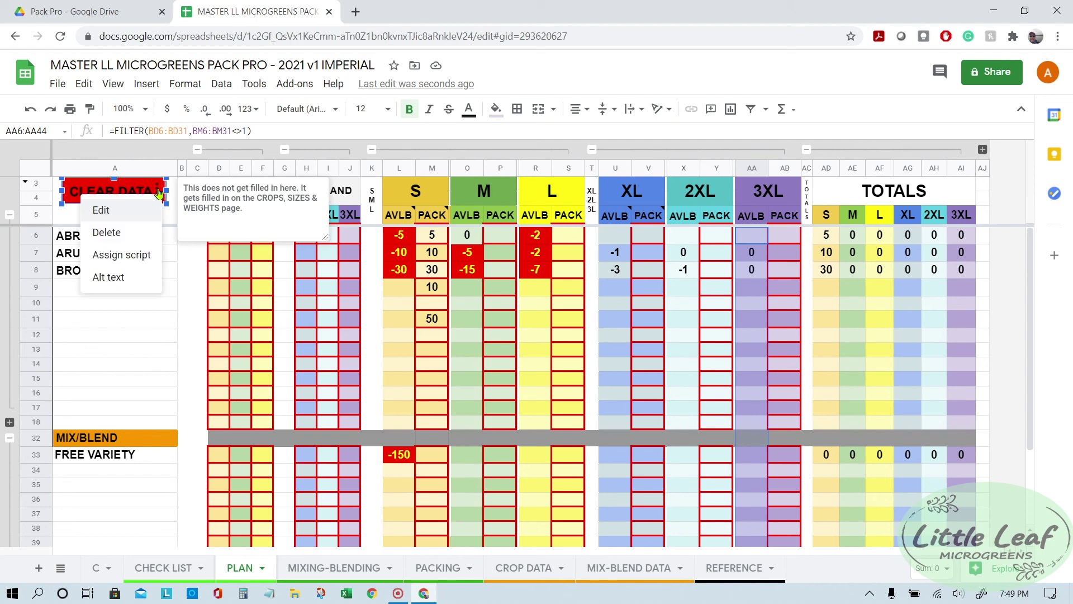
{"action": "left_click", "coordinate": [142, 259]}
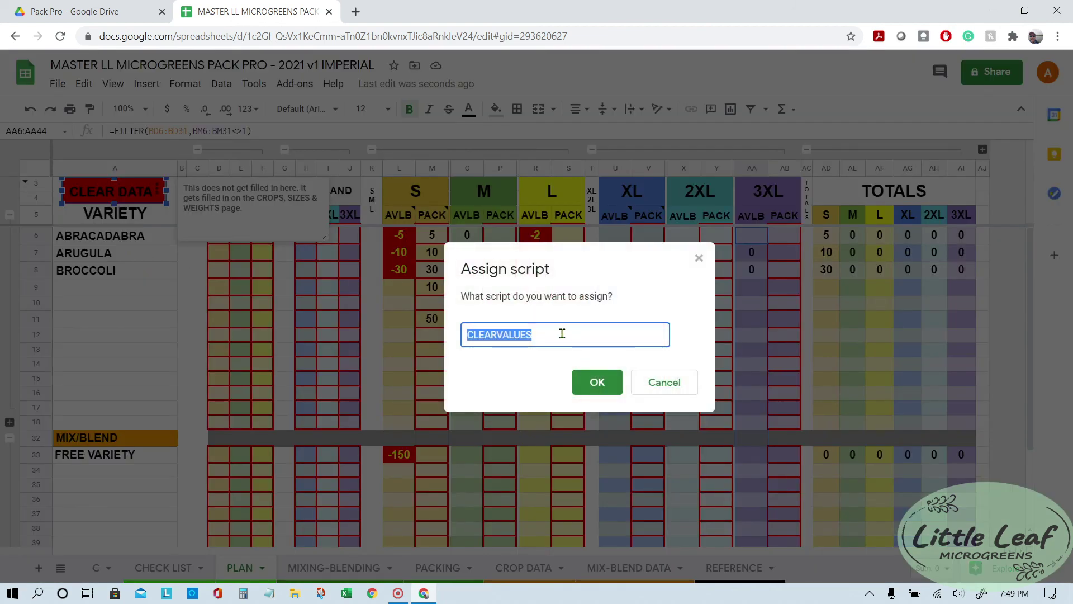
{"action": "left_click", "coordinate": [597, 385]}
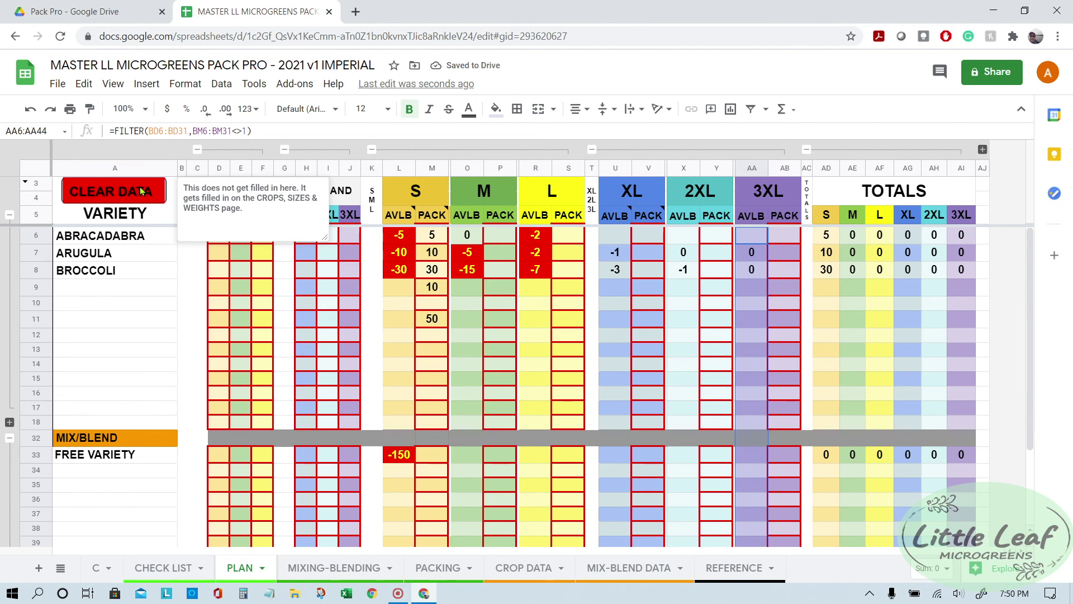
{"action": "left_click", "coordinate": [149, 243]}
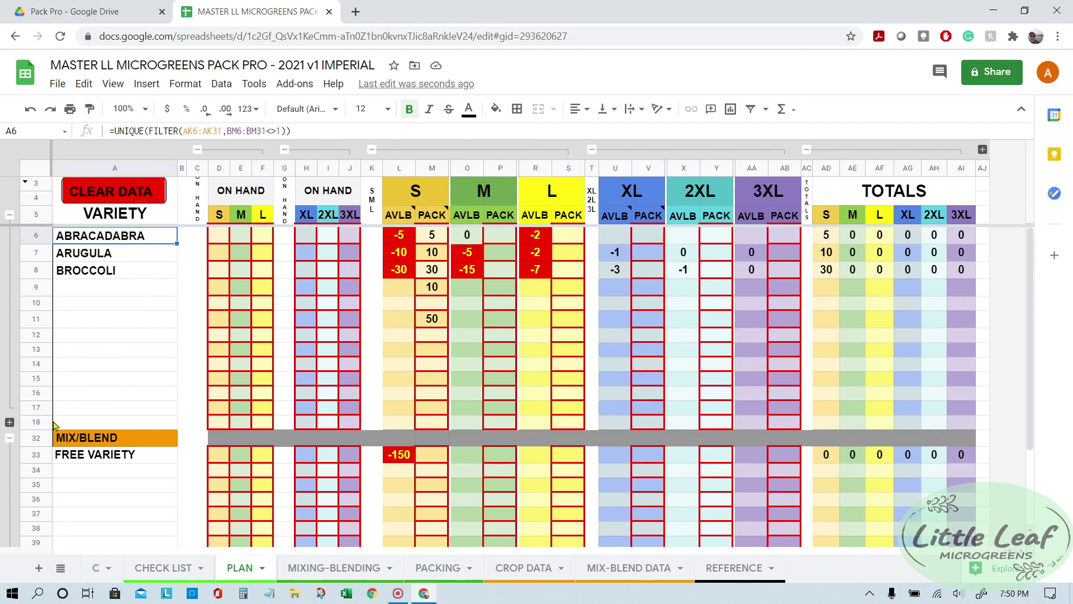
Step: Expand the collapsed rows 19–31 beside row 18 and select cell H13
{"action": "left_click", "coordinate": [9, 422]}
{"action": "left_click", "coordinate": [307, 350]}
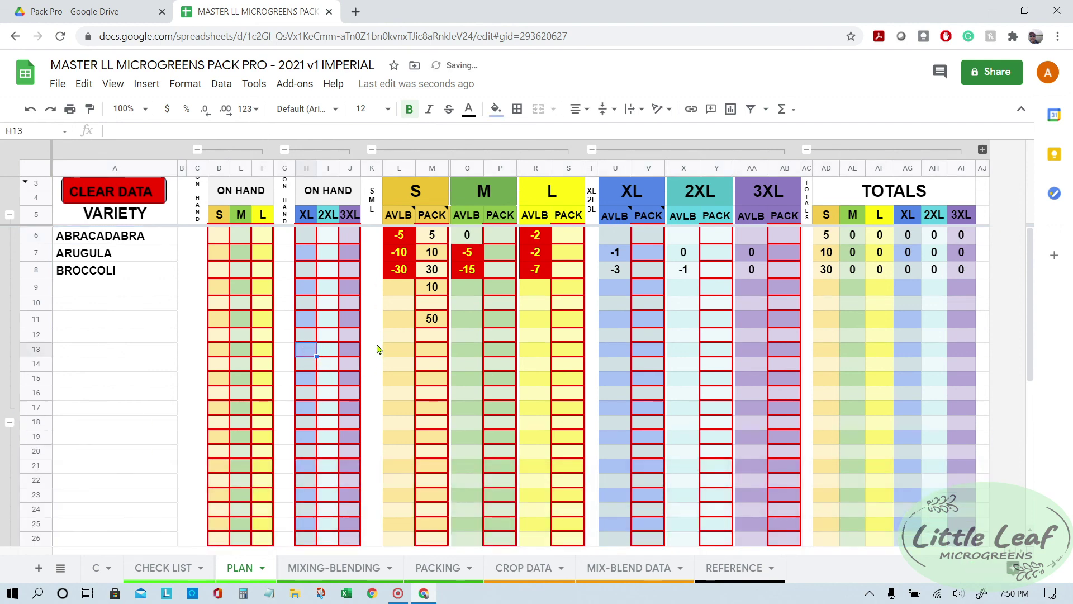